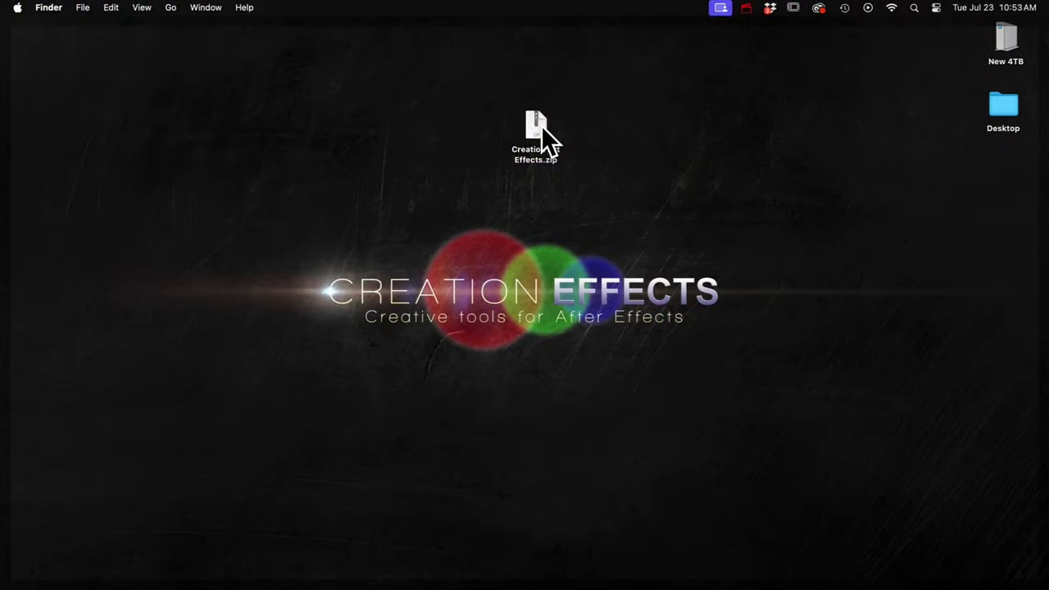
- Extract the Creation Art Effects zip archive in Finder
left_click(540, 127)
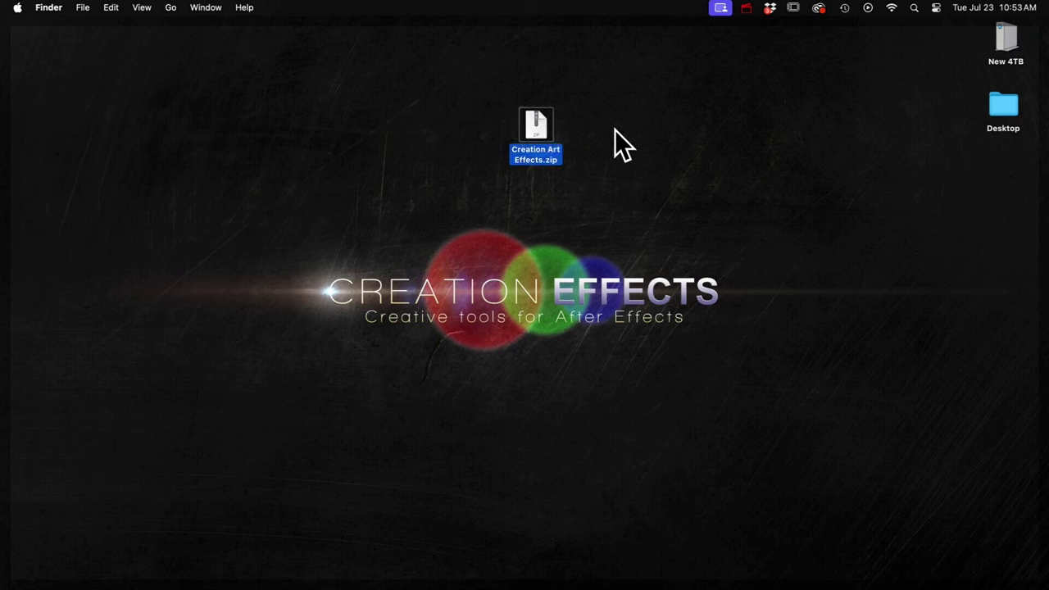
right_click(541, 127)
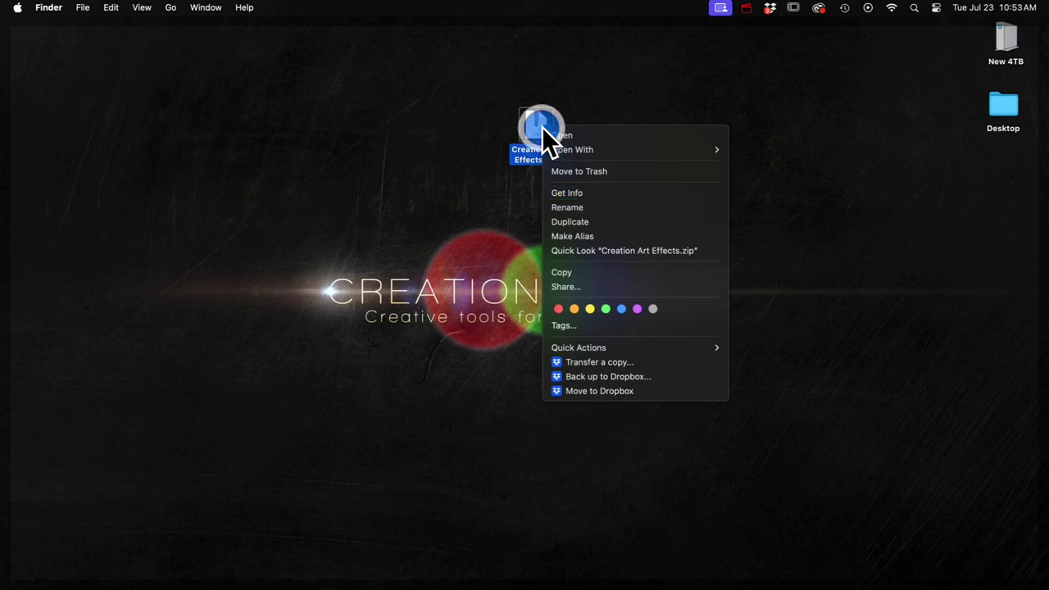
left_click(463, 117)
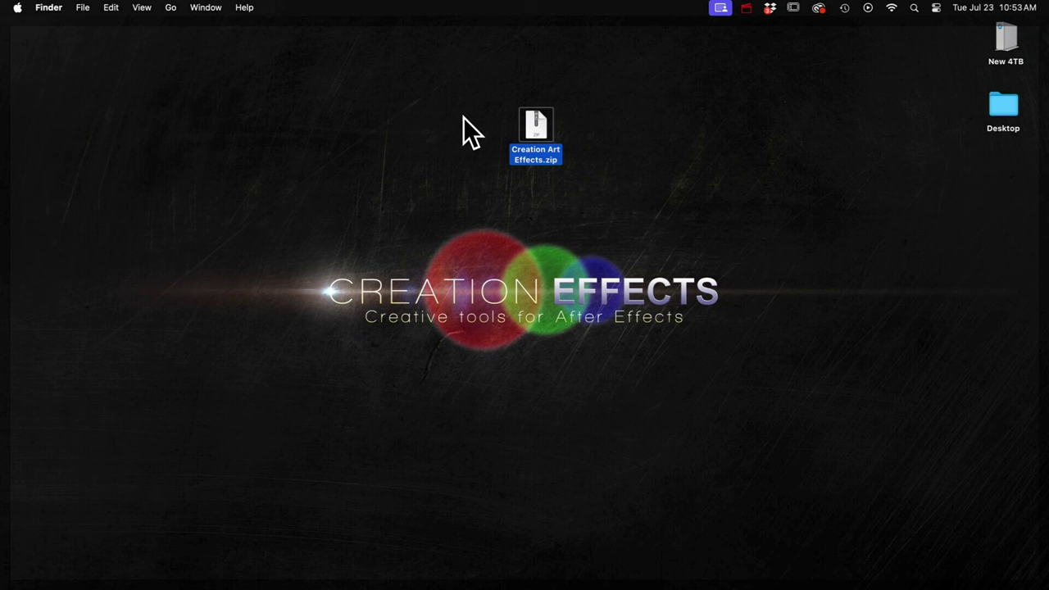
double_click(535, 128)
- In the extracted folder, select the Creation Art Effects (HD).aep project file
double_click(600, 127)
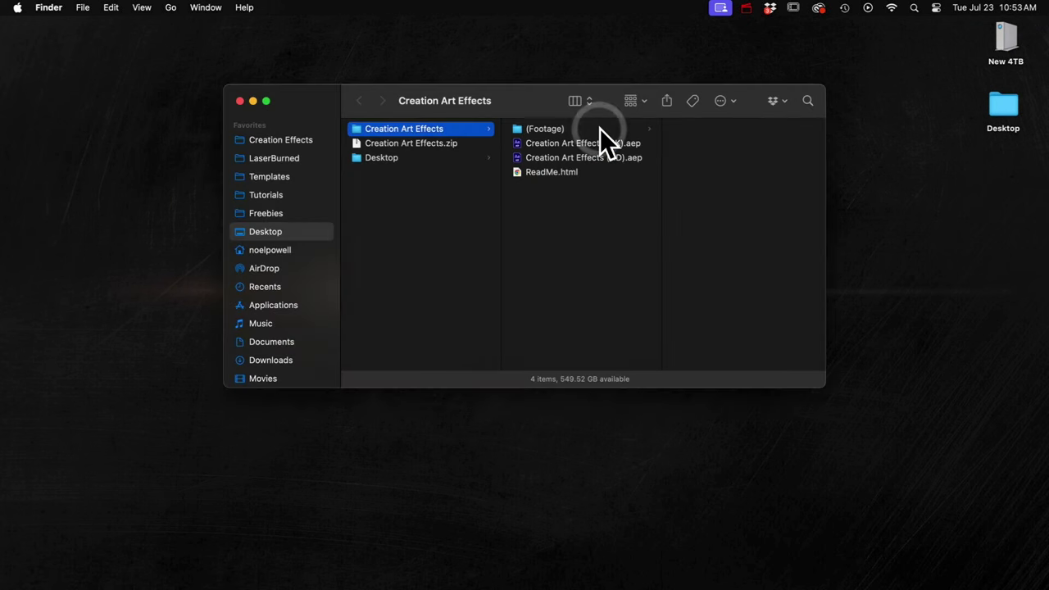
left_click(637, 157)
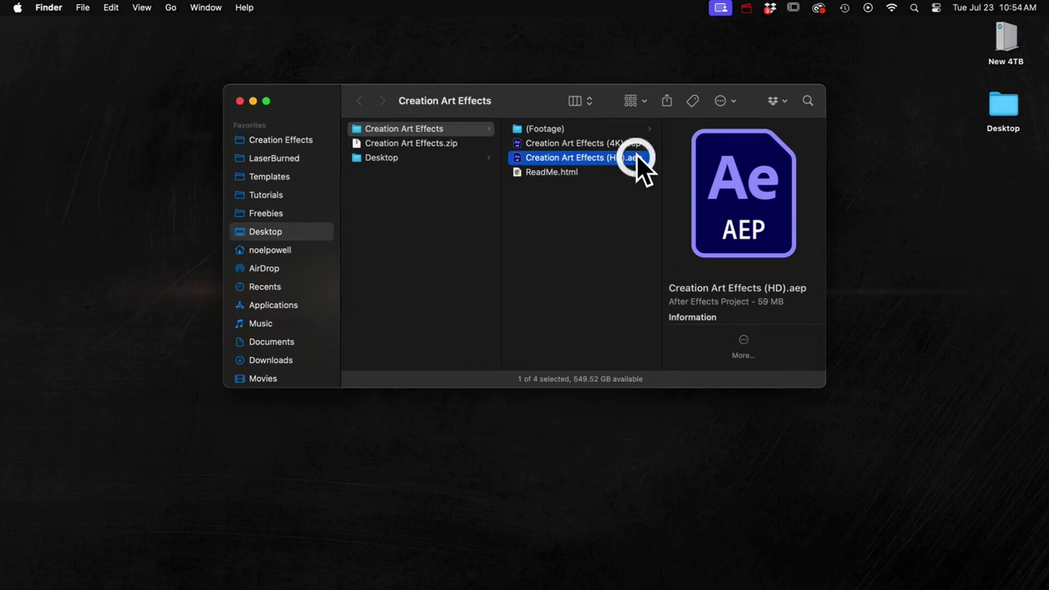
left_click(633, 144)
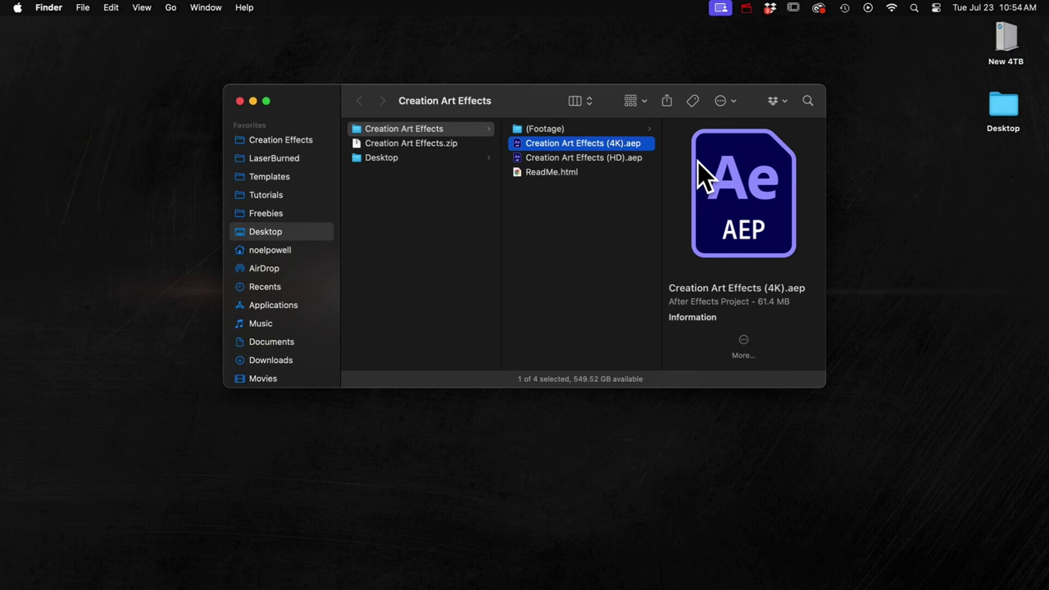
left_click(593, 157)
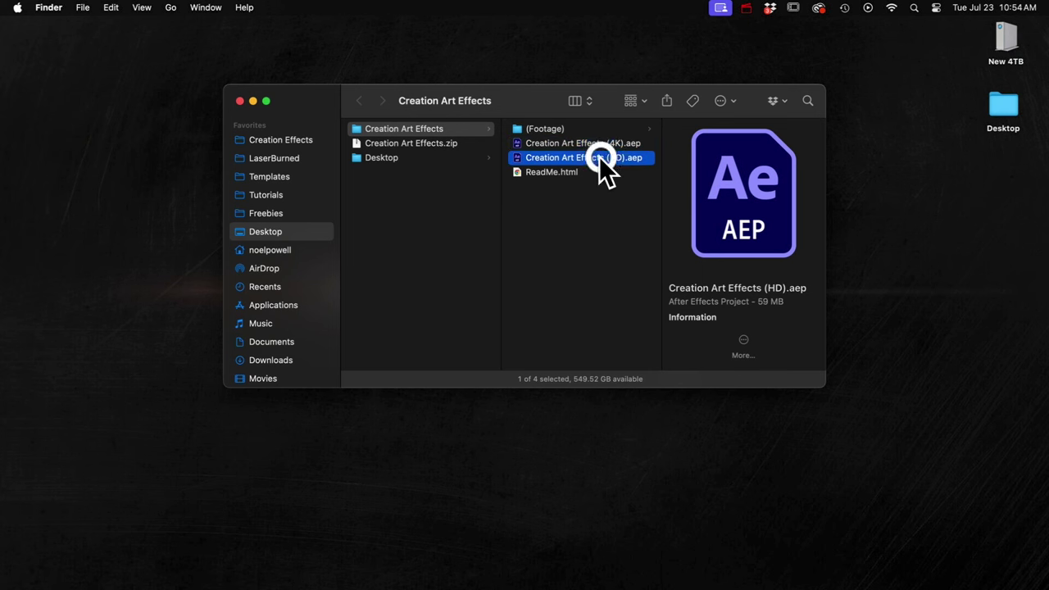
- Open the HD project, return to the Project panel and select the Your Footage comp
double_click(580, 157)
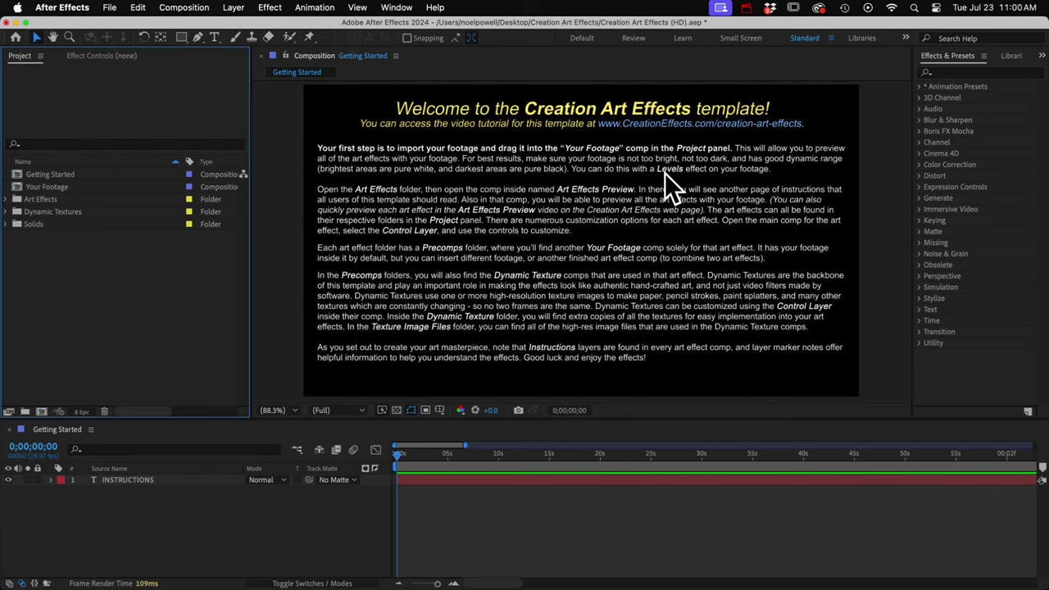
left_click(92, 55)
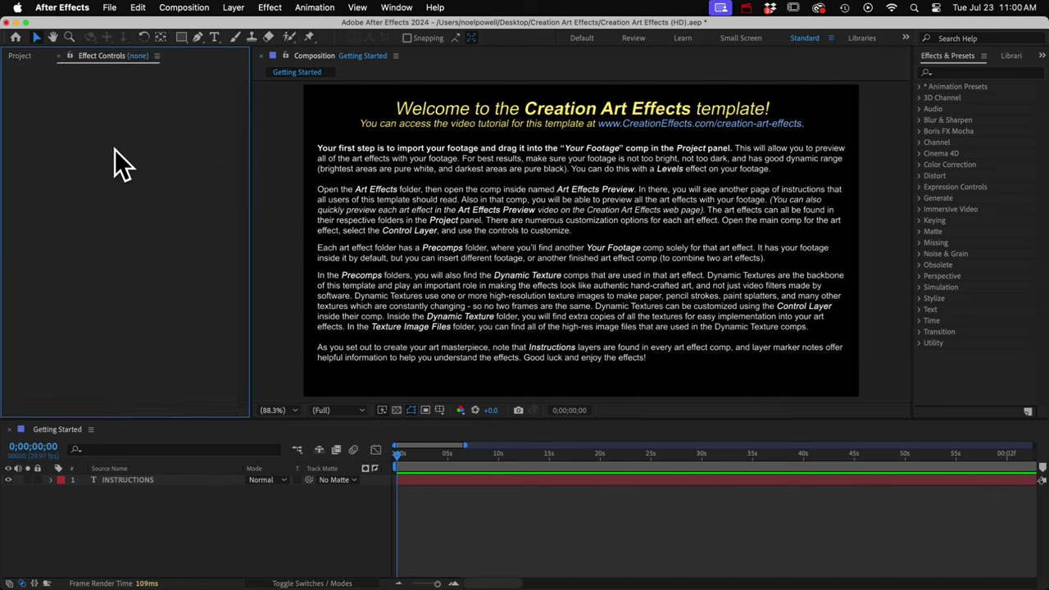
left_click(397, 7)
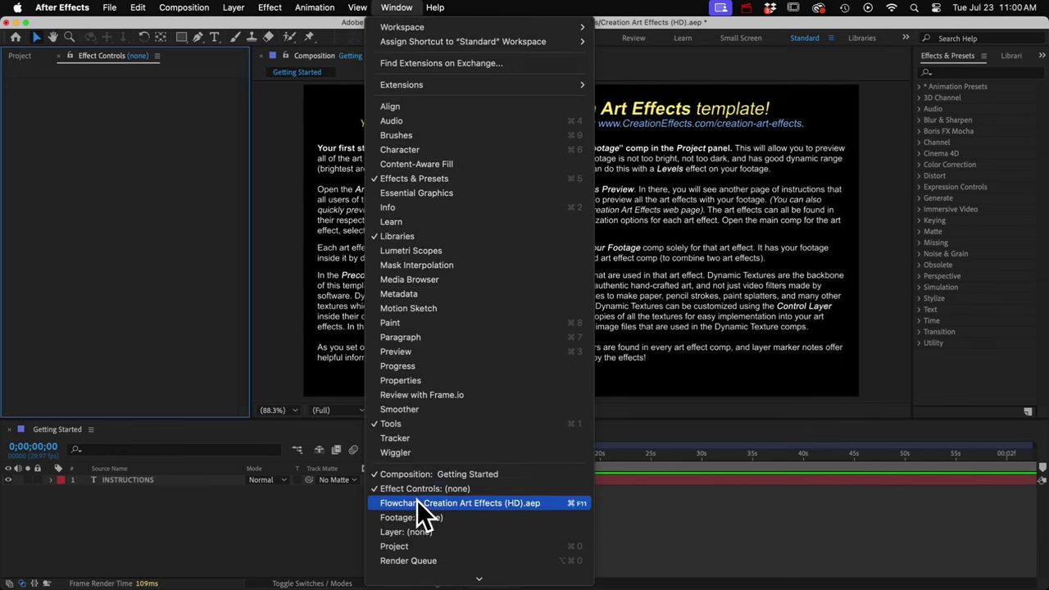
left_click(20, 57)
left_click(20, 56)
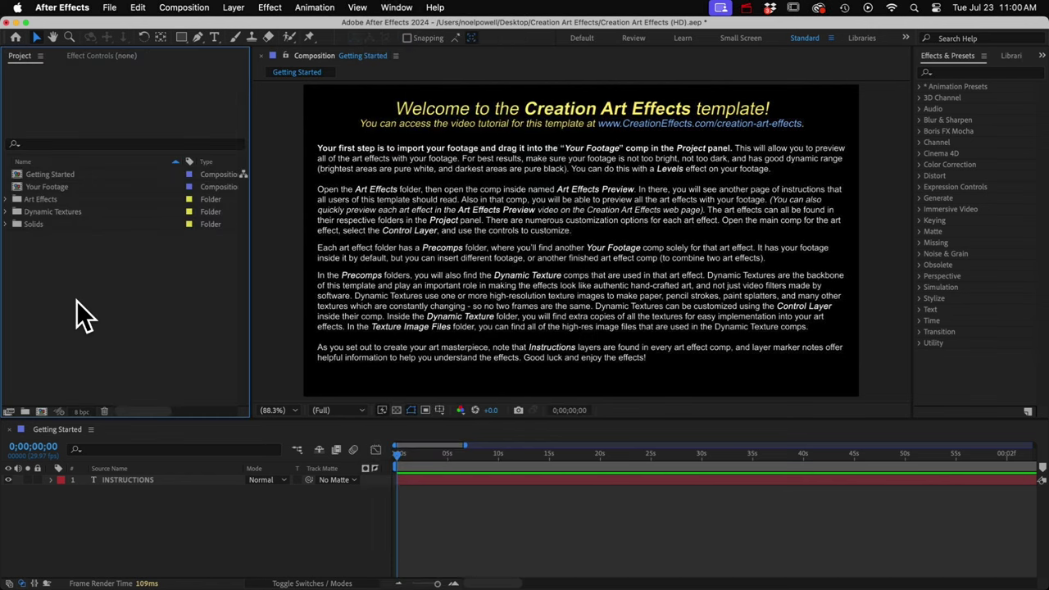
left_click(47, 186)
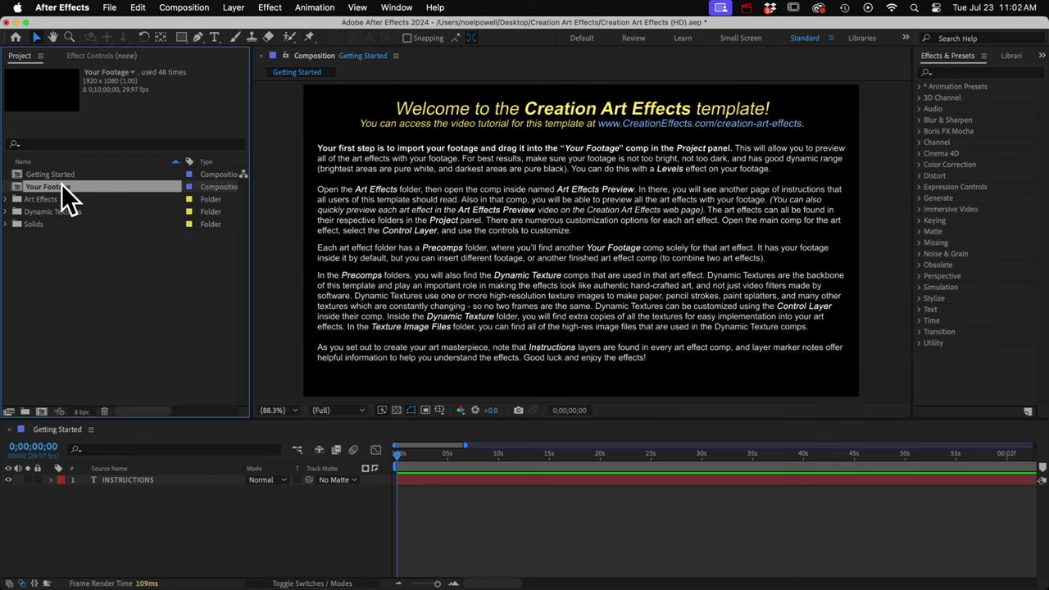
- Import Singer.mp4 into the project via File > Import > File
left_click(109, 9)
mouse_move(122, 199)
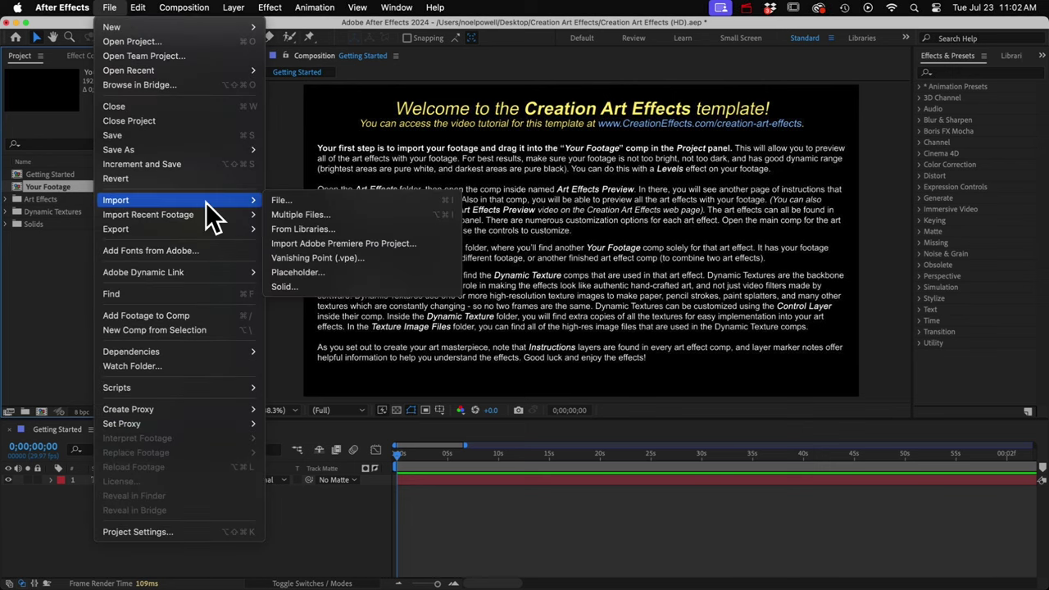
left_click(294, 202)
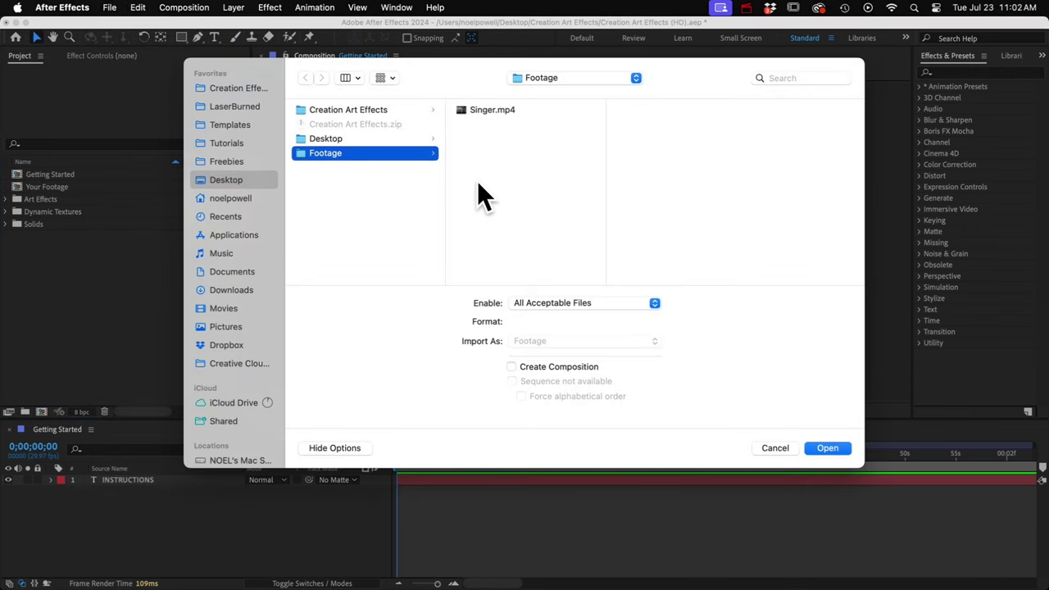
left_click(484, 109)
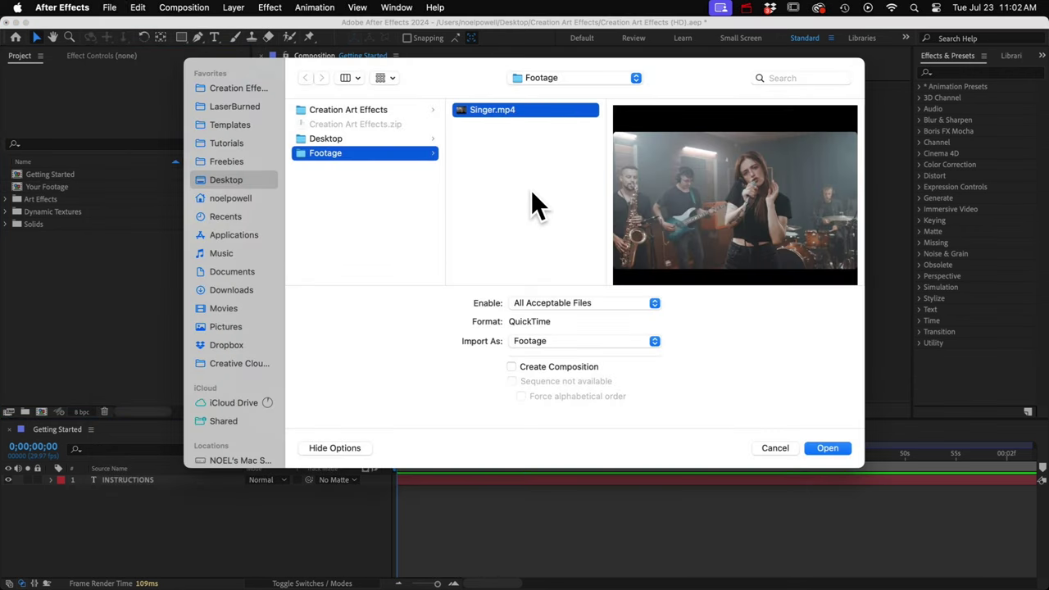
left_click(829, 450)
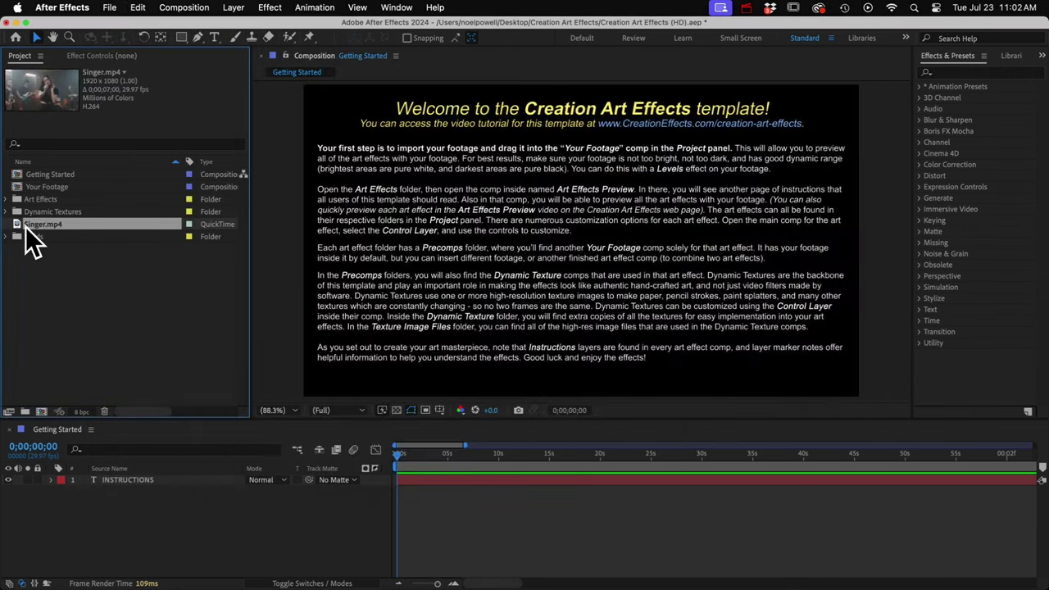
- Place Singer.mp4 in the Your Footage comp and preview it to 0;00;06;06
left_click_drag(27, 226, 40, 188)
key("space")
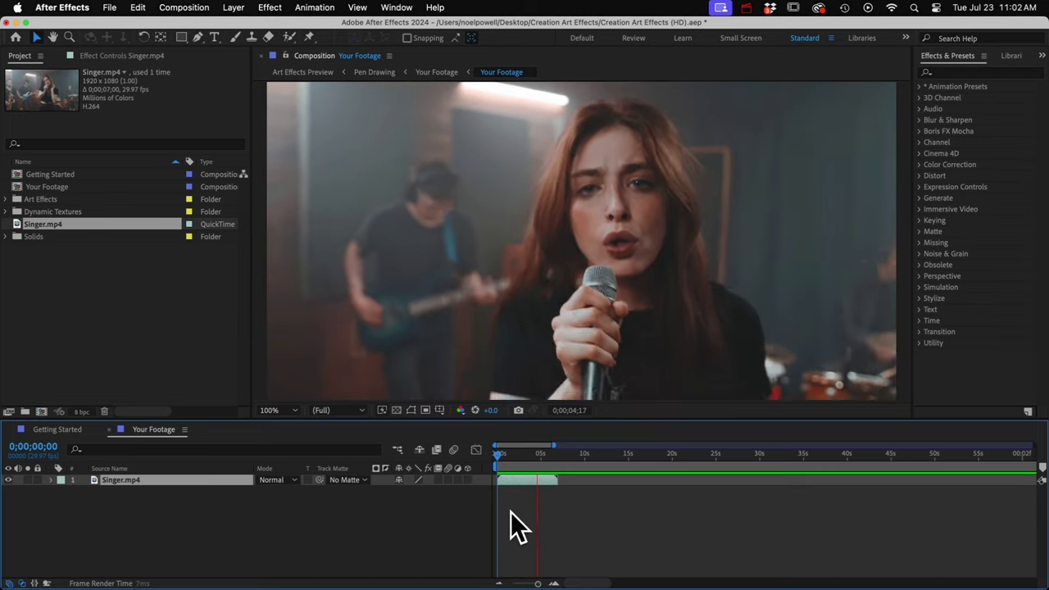
key("space")
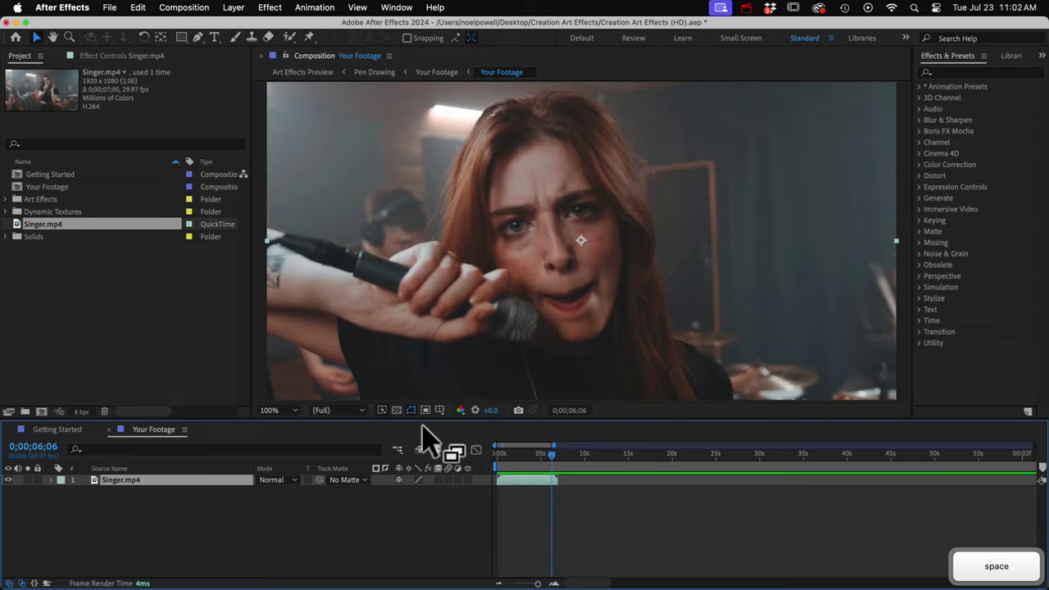
- Fit the viewer to the frame and apply the Levels effect to the singer footage
left_click(294, 410)
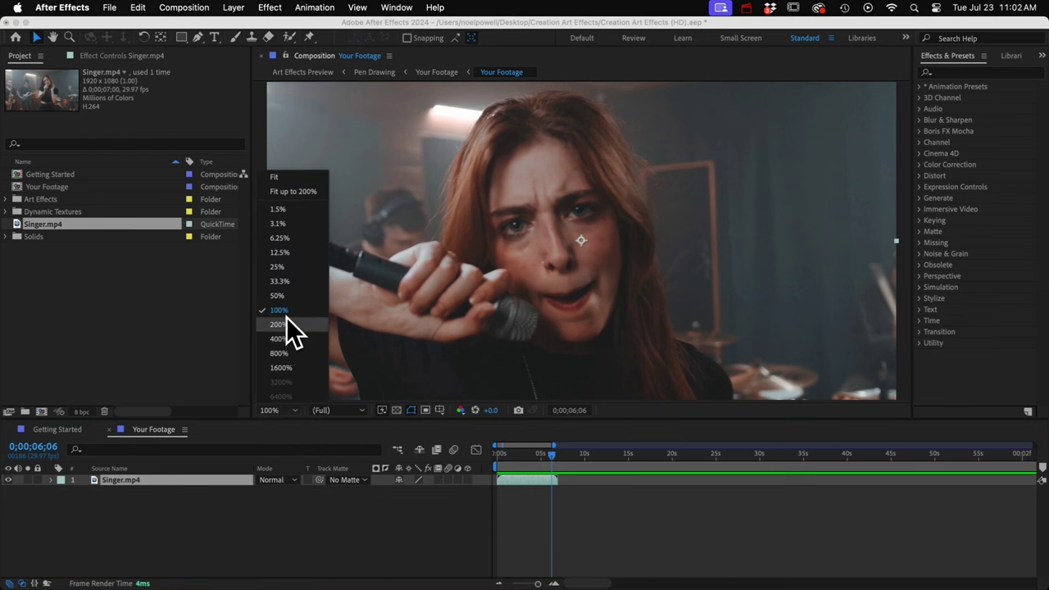
left_click(292, 175)
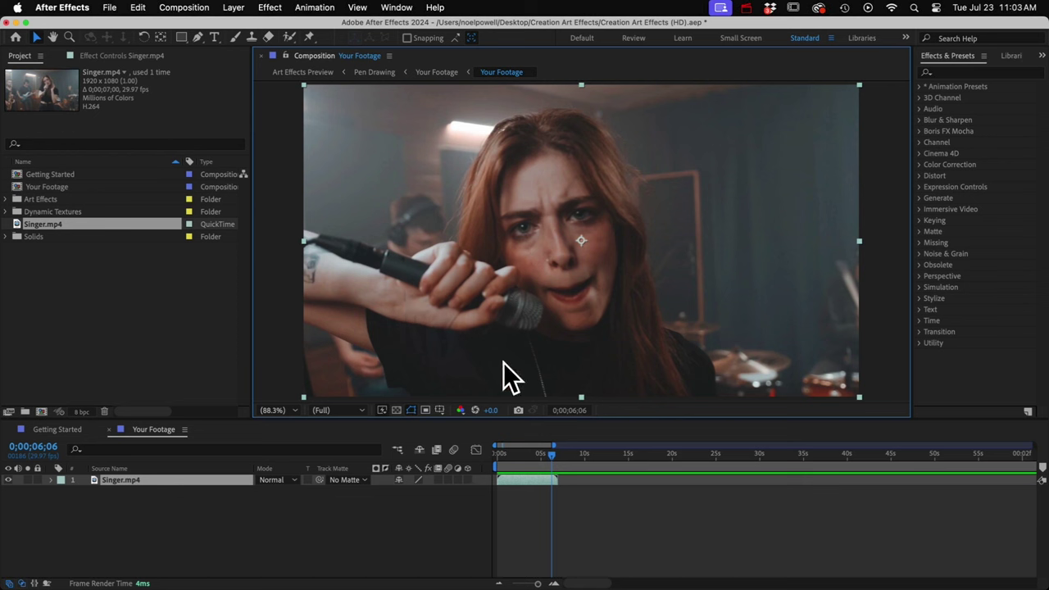
left_click(984, 73)
type("levels")
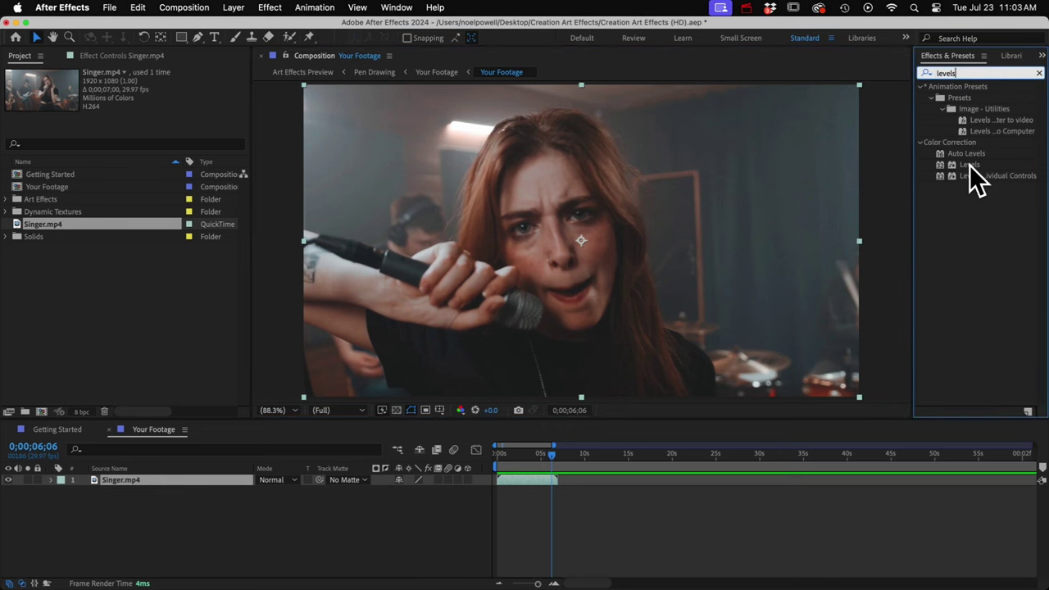
left_click_drag(969, 165, 645, 234)
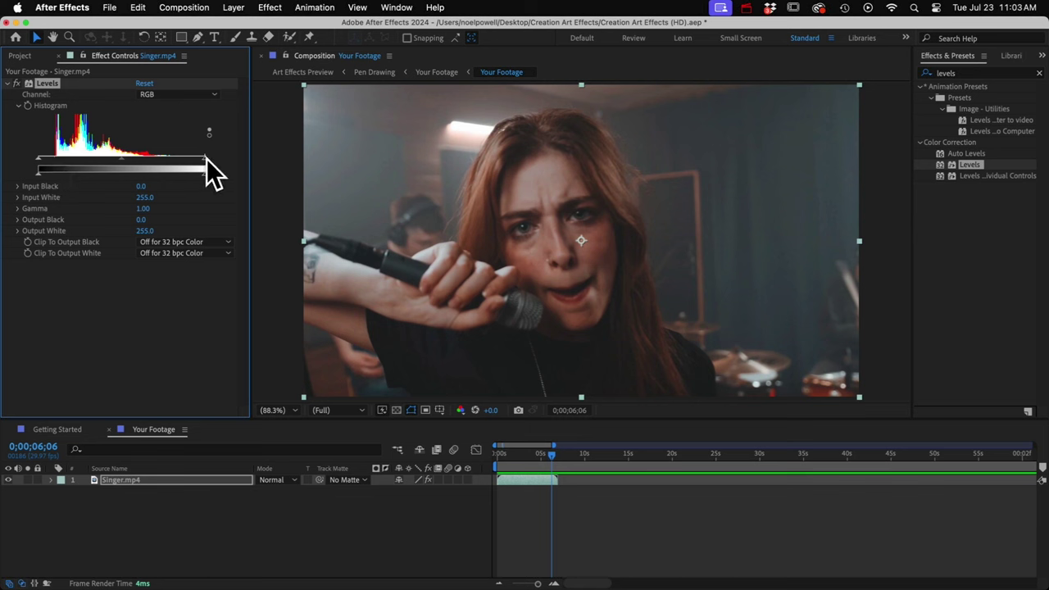
- Set Levels to Input White 186, Input Black 27 and Gamma 1.34
left_click_drag(206, 158, 161, 161)
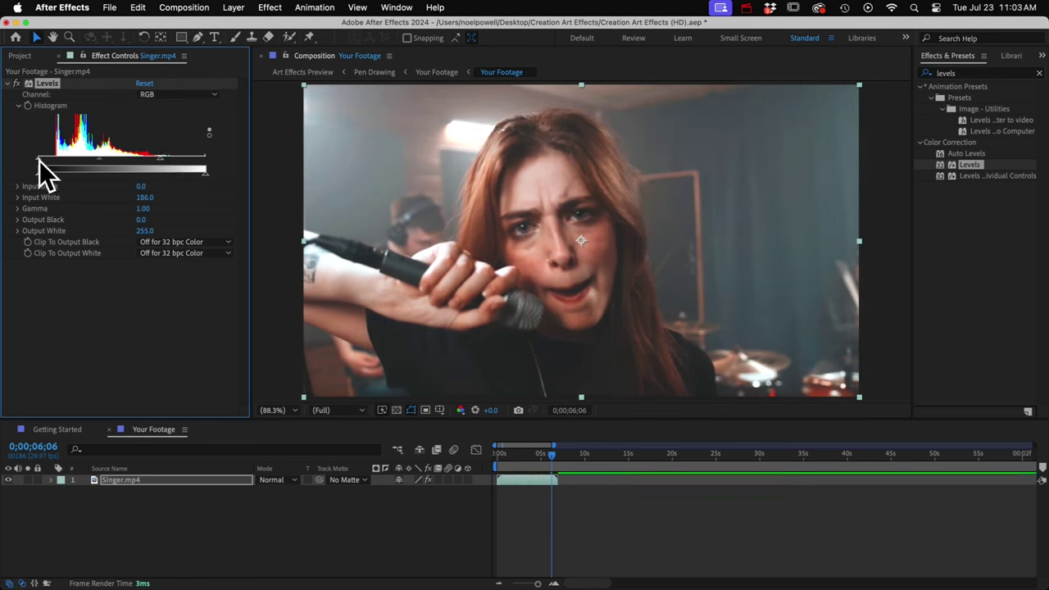
left_click_drag(38, 158, 57, 163)
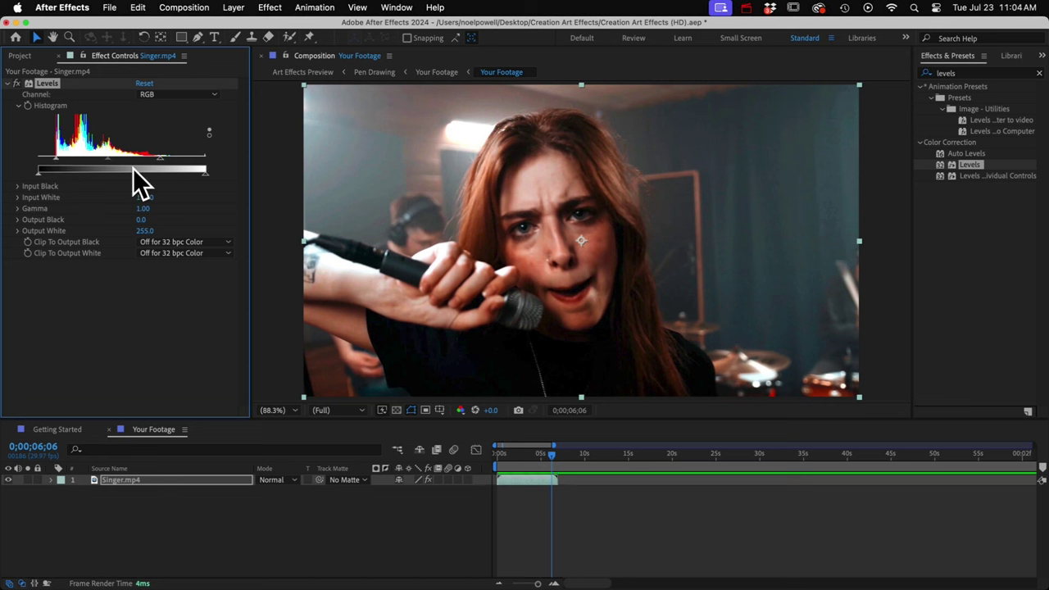
mouse_move(108, 160)
left_mouse_down()
mouse_move(121, 158)
mouse_move(98, 159)
left_mouse_up()
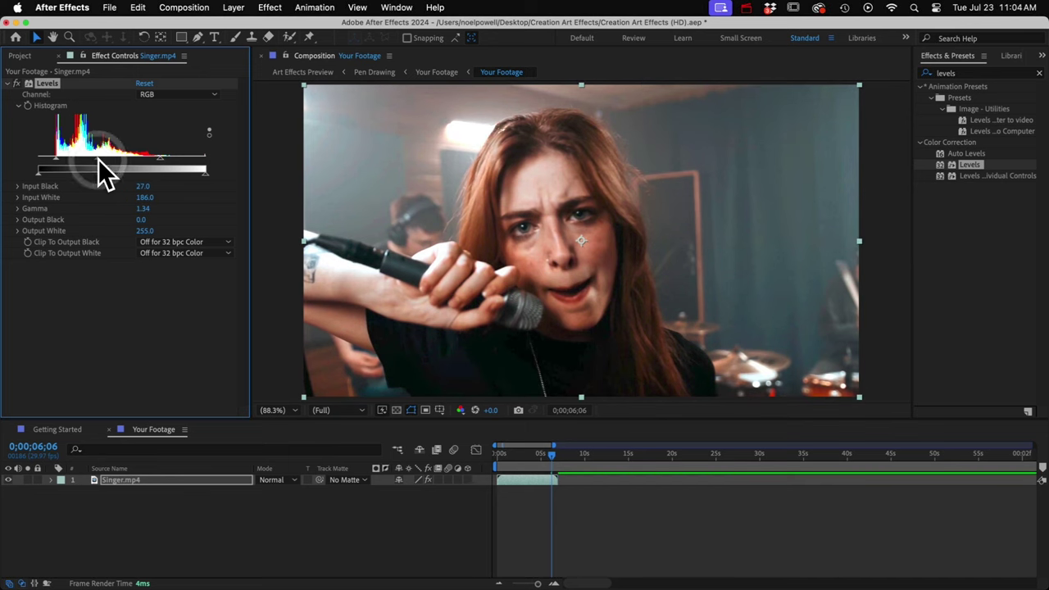
- Close the Your Footage comp and expand the Art Effects folder in the Project panel
left_click(108, 427)
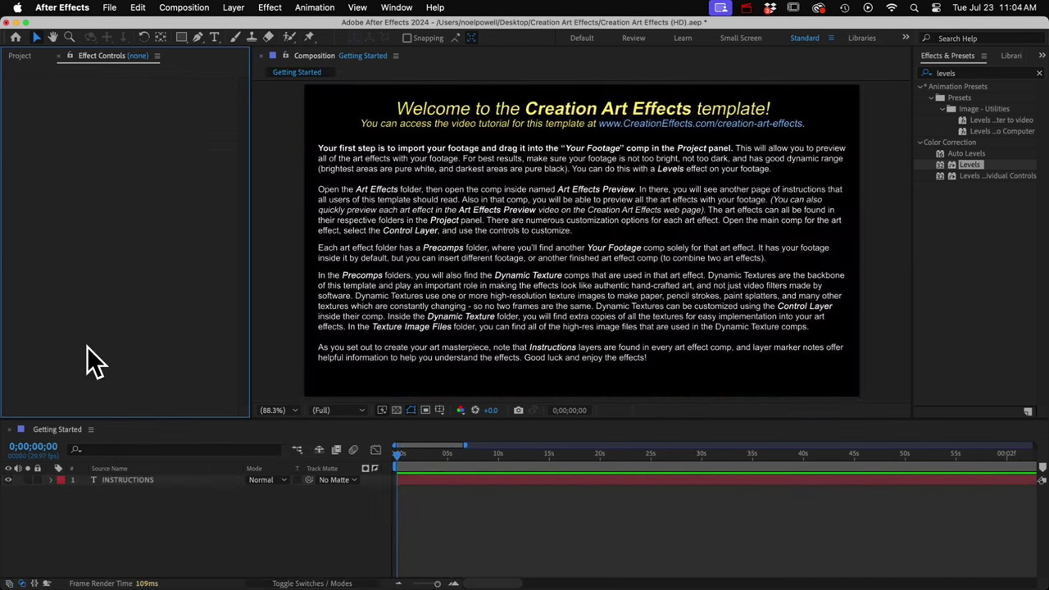
left_click(17, 54)
left_click(34, 200)
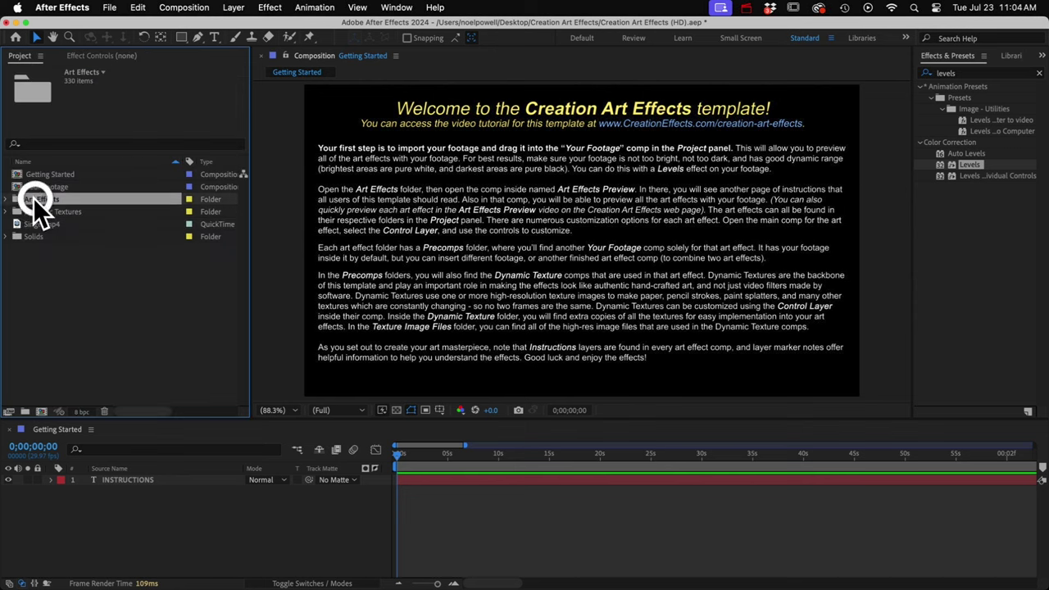
left_click(7, 200)
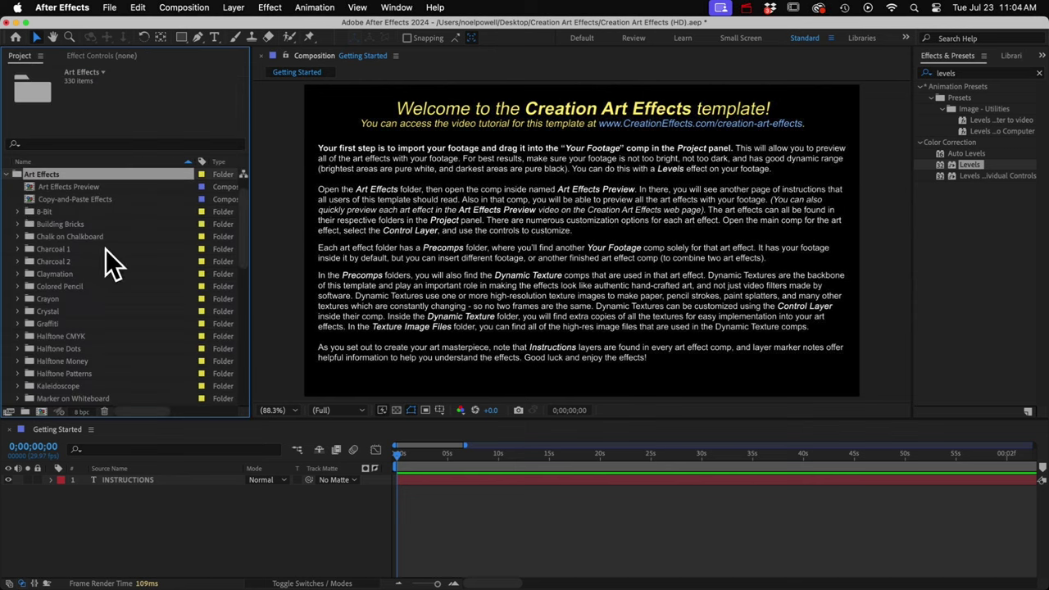
scroll(98, 258, "down", 1)
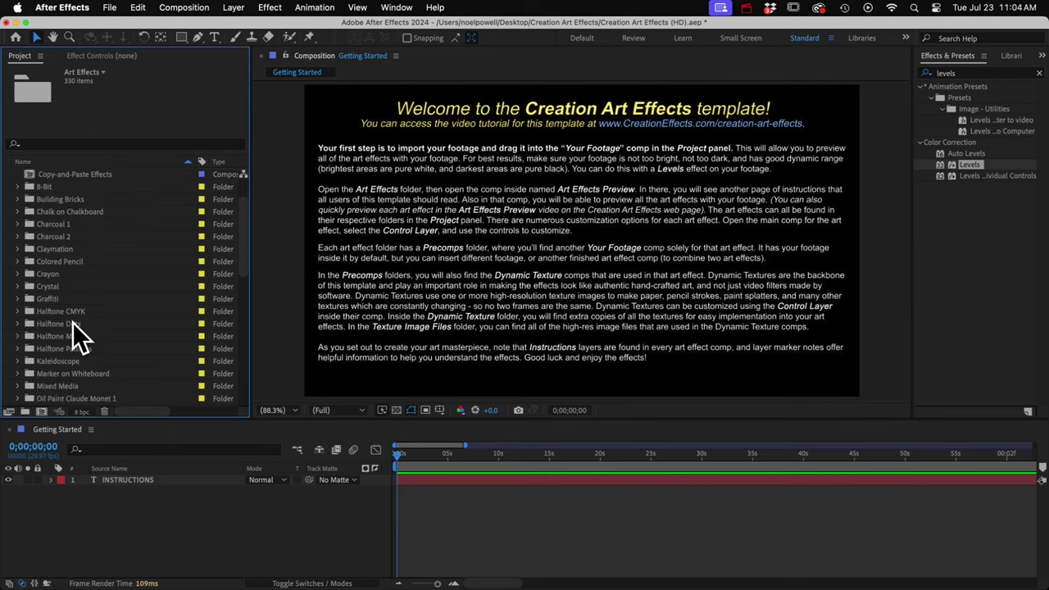
mouse_move(242, 211)
left_mouse_down()
mouse_move(239, 345)
mouse_move(243, 191)
left_mouse_up()
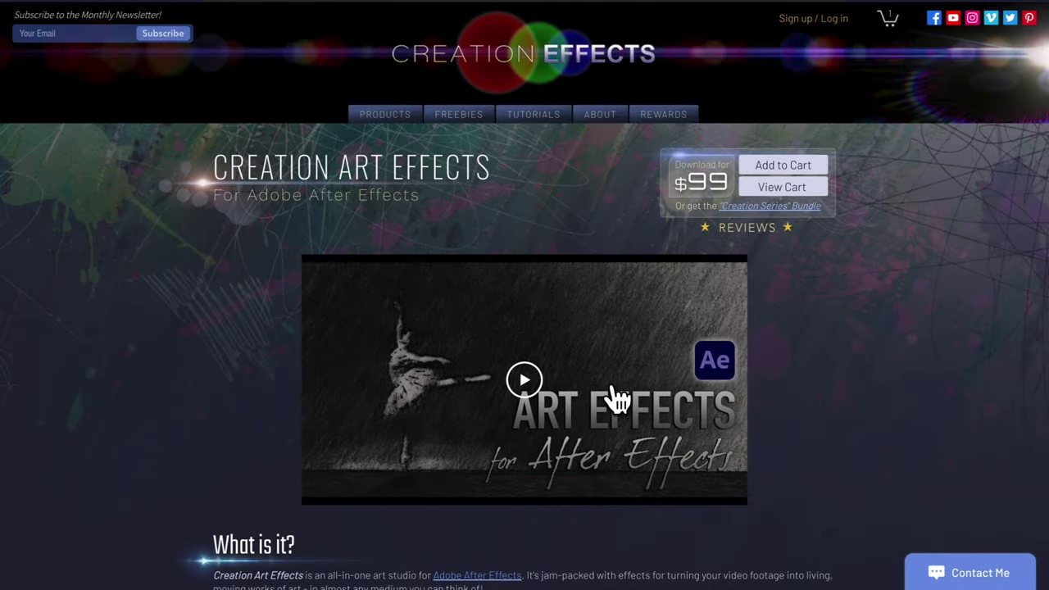
- Scroll down the Creation Art Effects product page in the browser
scroll(615, 391, "down", 9)
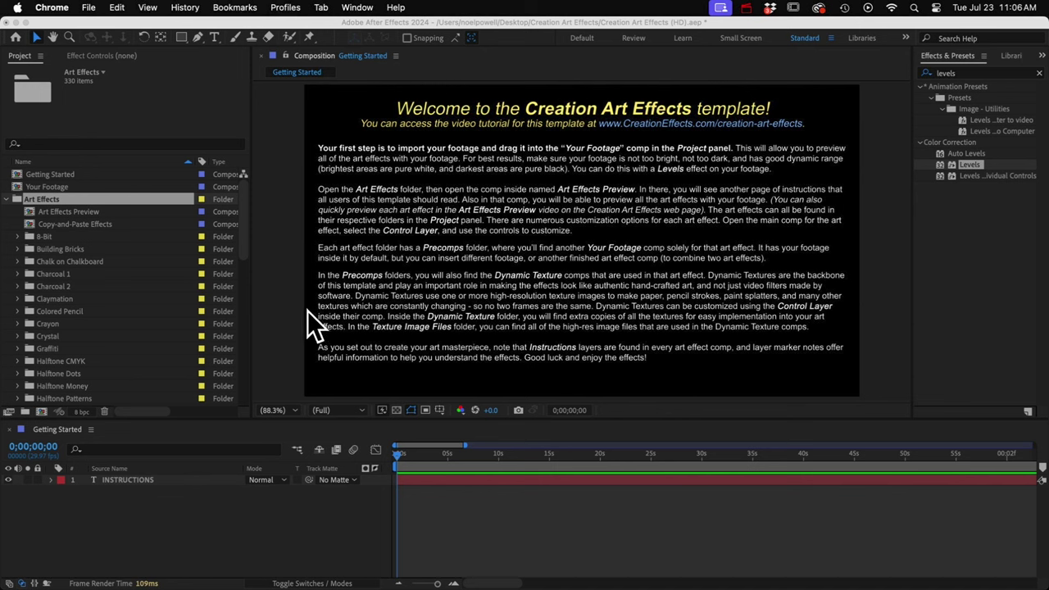
- Open the Art Effects Preview comp and hide the INSTRUCTIONS layer
left_click(83, 215)
left_click(74, 212)
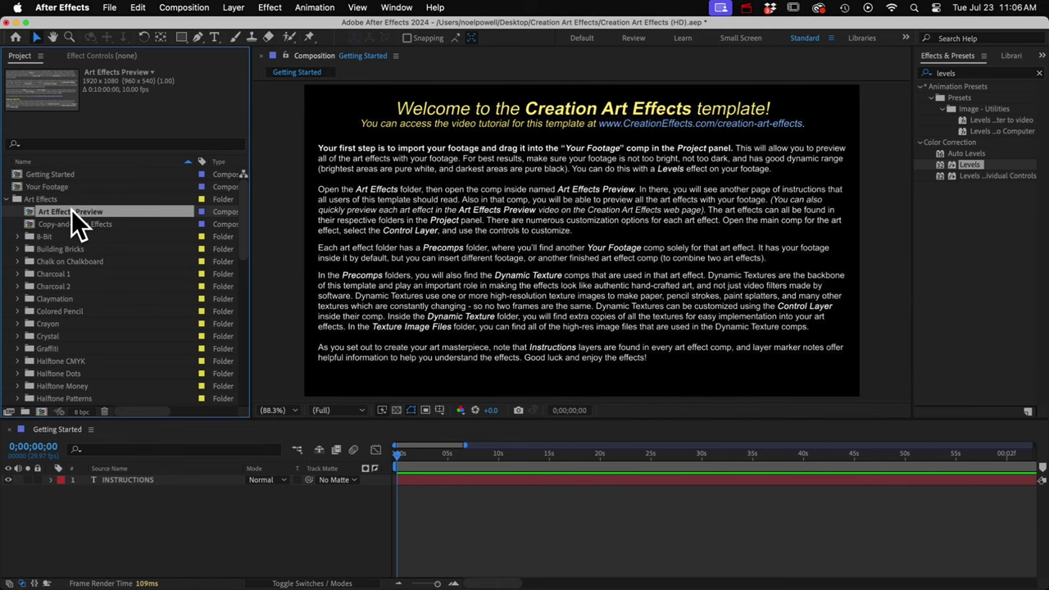
double_click(71, 211)
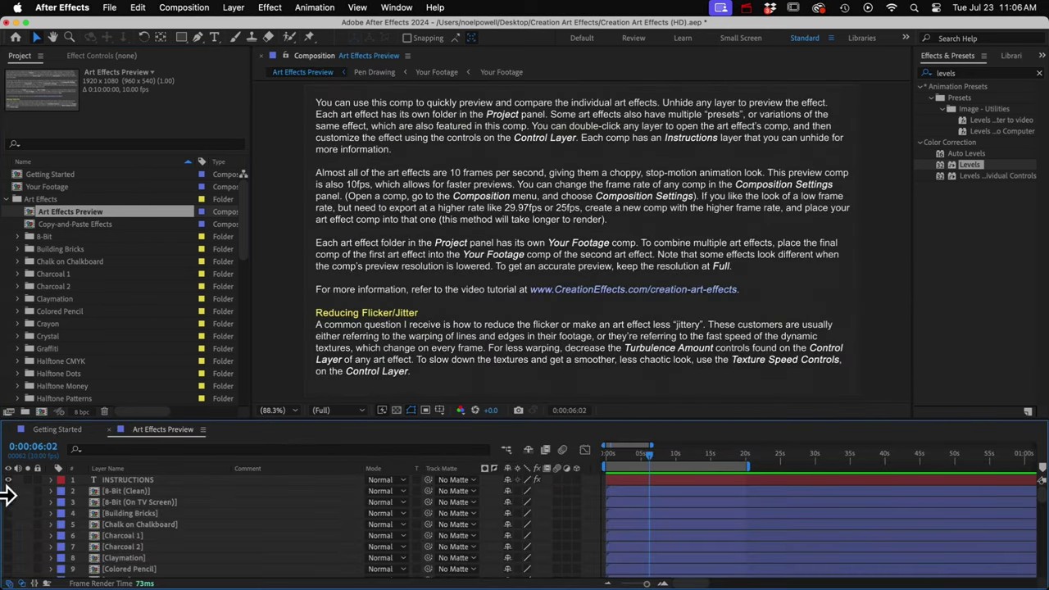
left_click(9, 479)
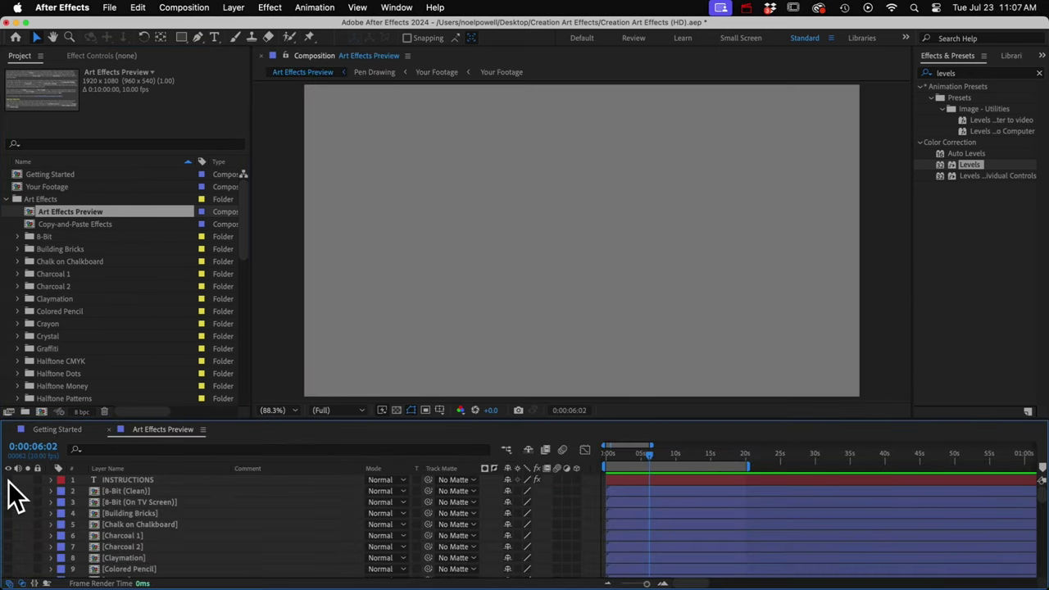
- Preview the Charcoal 1, Graffiti (Normal), Halftone Dots and Claude Monet 1 effects, hiding each again
left_click(10, 536)
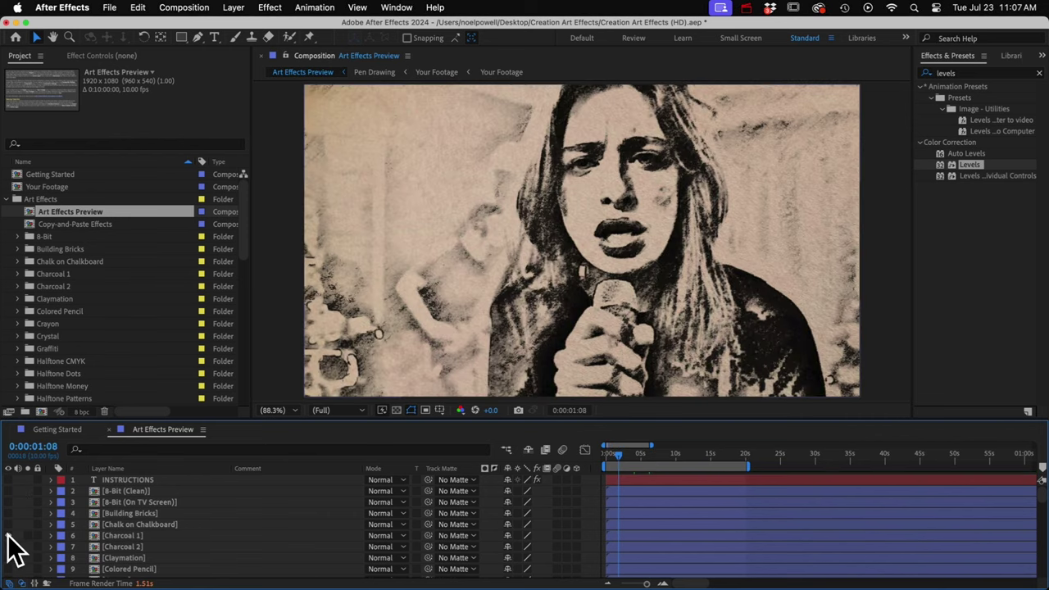
left_click(9, 536)
scroll(10, 553, "down", 3)
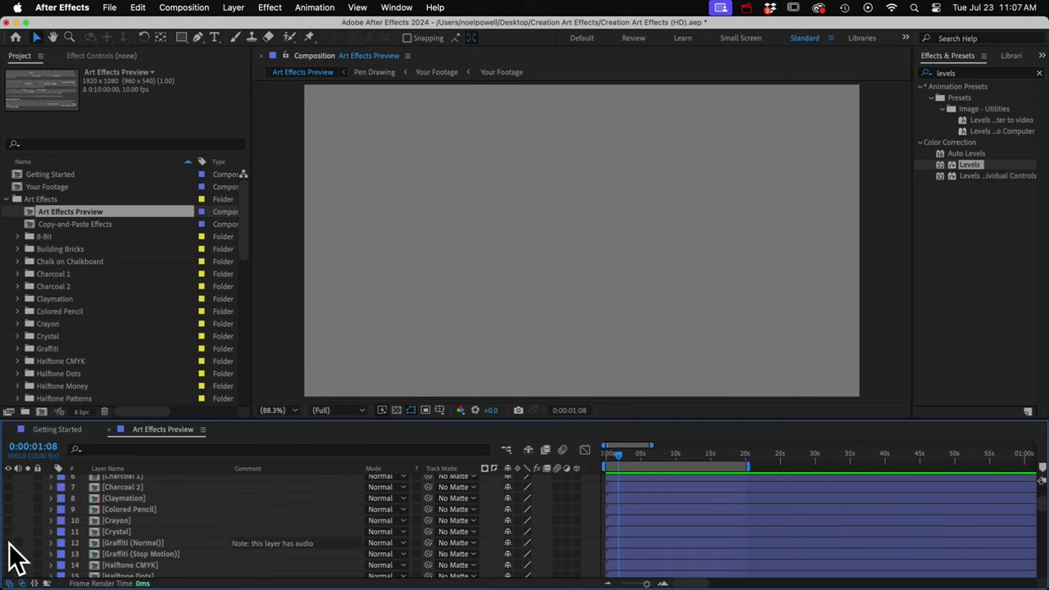
left_click(10, 542)
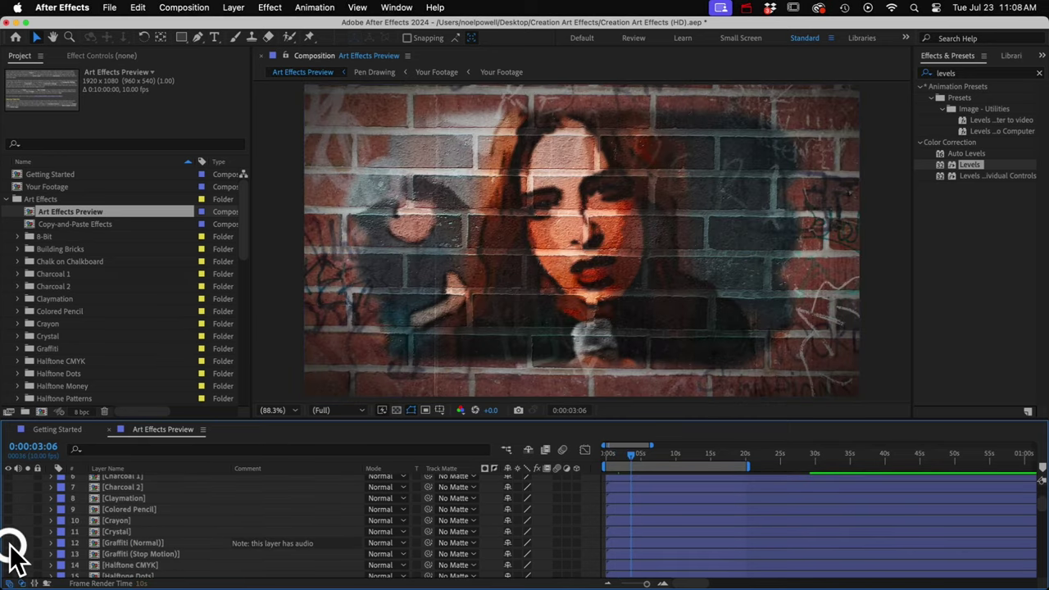
left_click(10, 542)
scroll(10, 553, "down", 3)
left_click(8, 536)
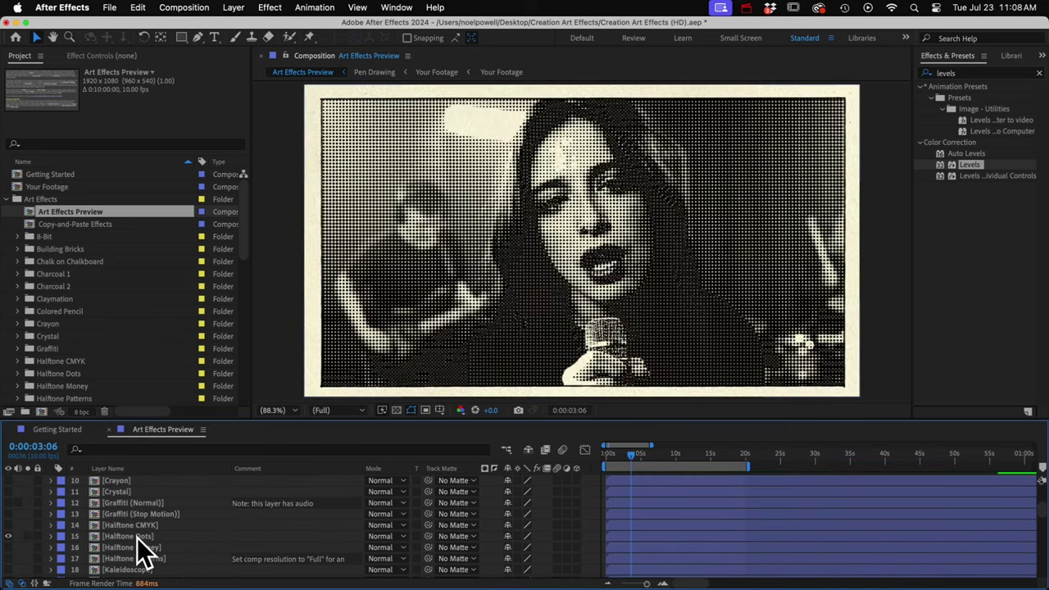
left_click(9, 537)
scroll(16, 553, "down", 5)
left_click(9, 542)
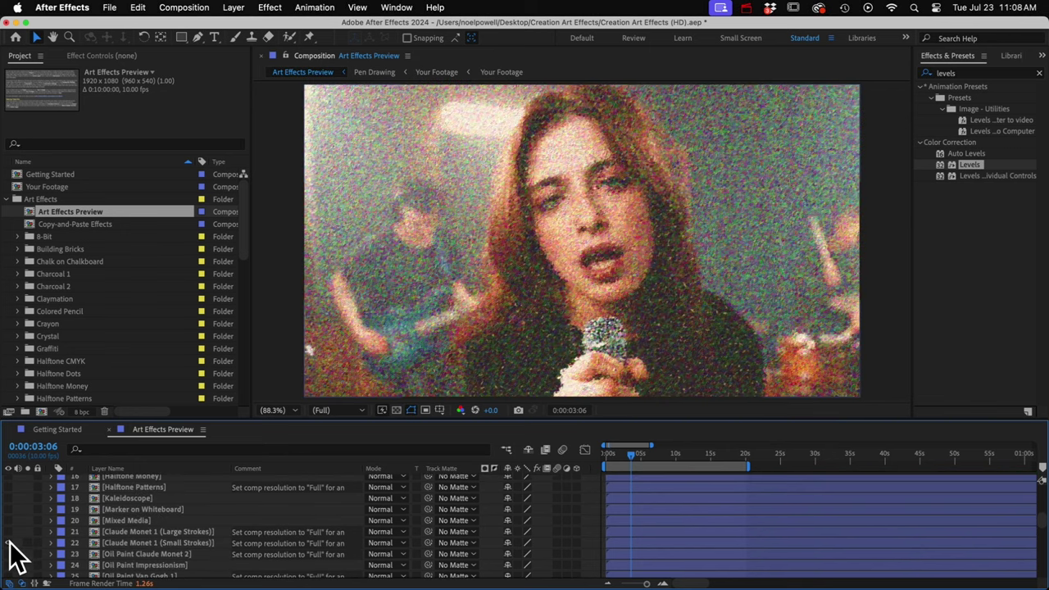
left_click(8, 542)
- Show the Mixed Media layer, widen the Comment column, and keep Full preview resolution
left_click(129, 520)
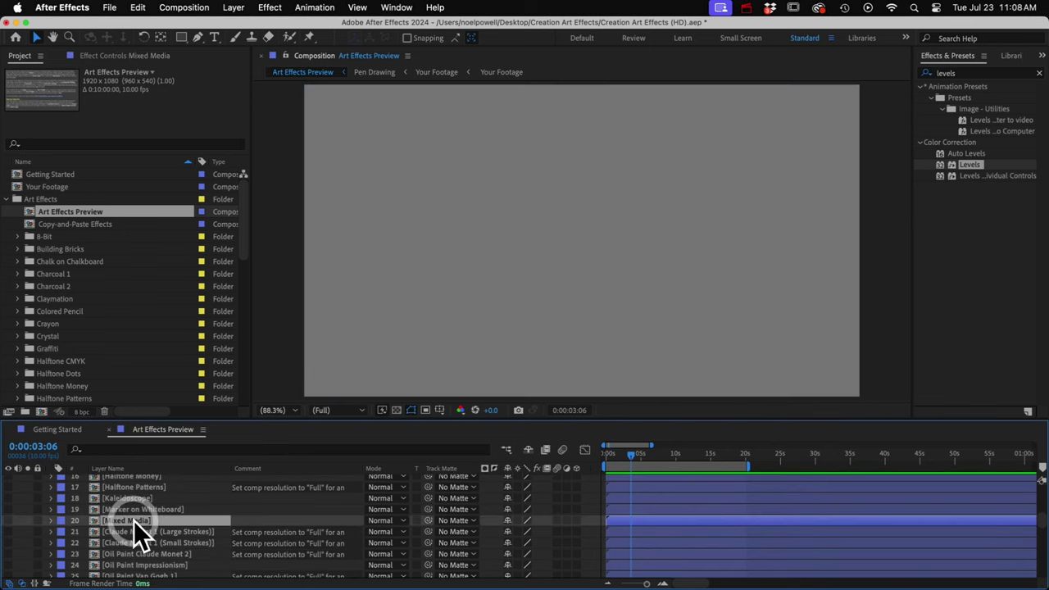
left_click(8, 520)
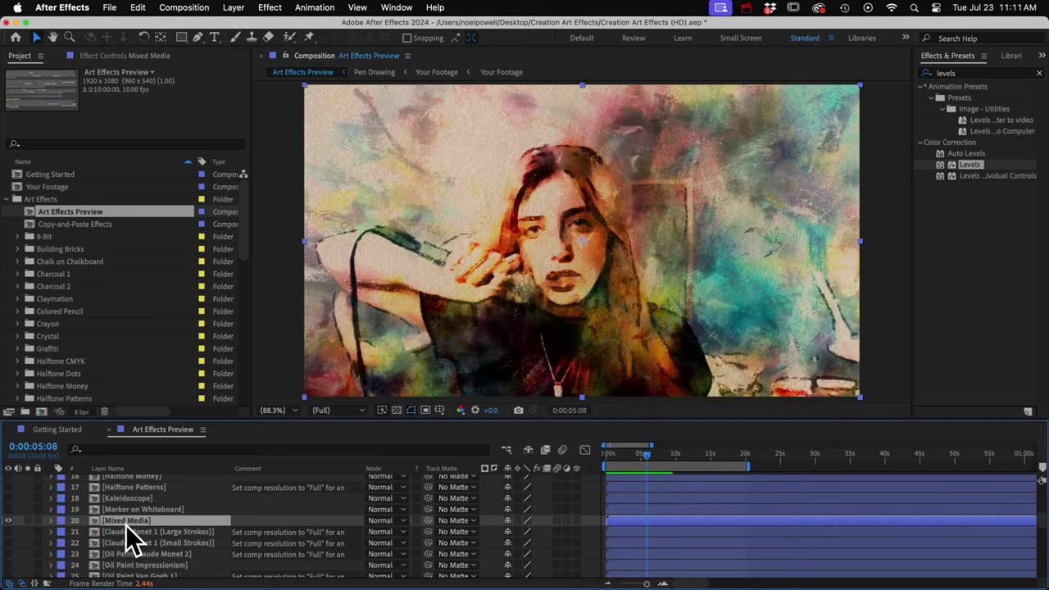
left_click(266, 487)
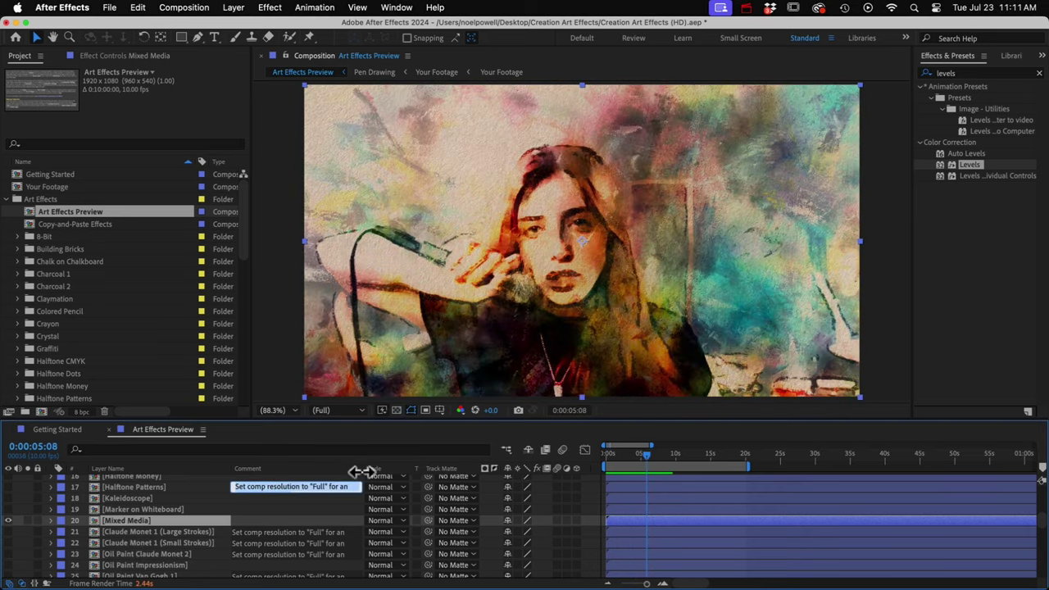
left_click_drag(363, 468, 338, 467)
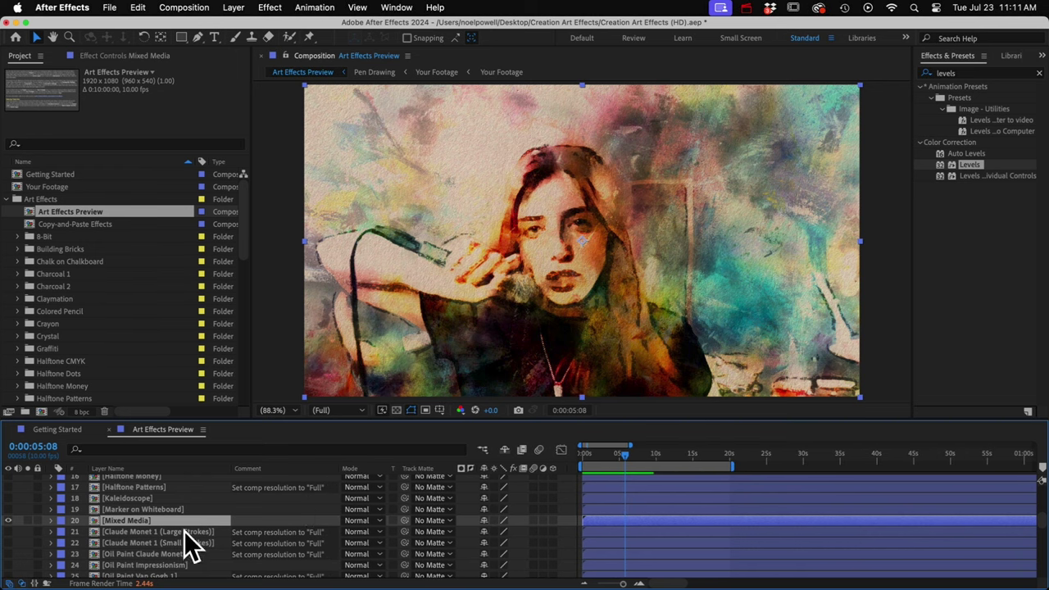
left_click(336, 410)
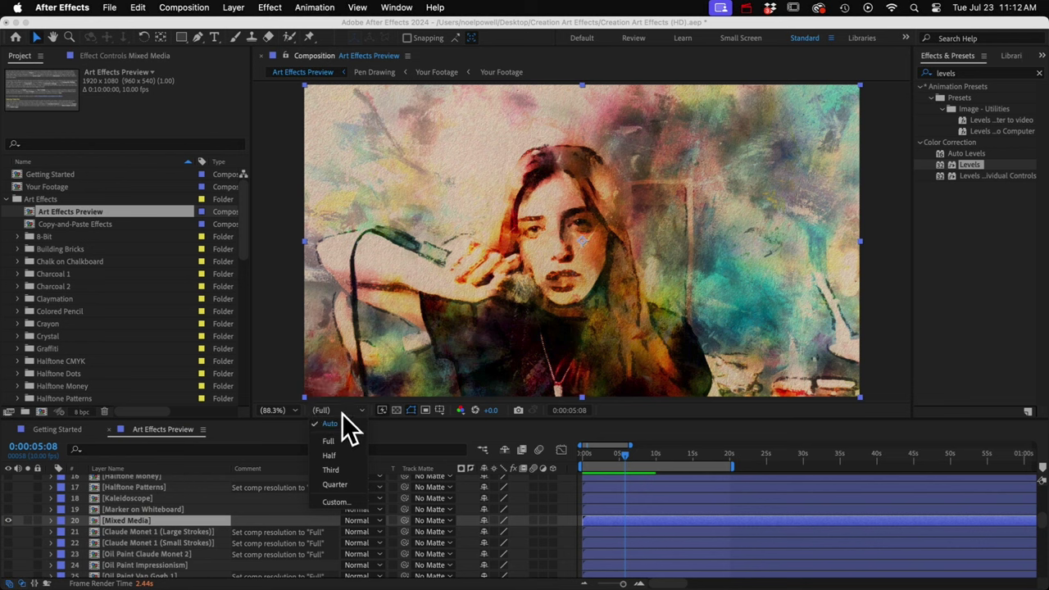
left_click(342, 411)
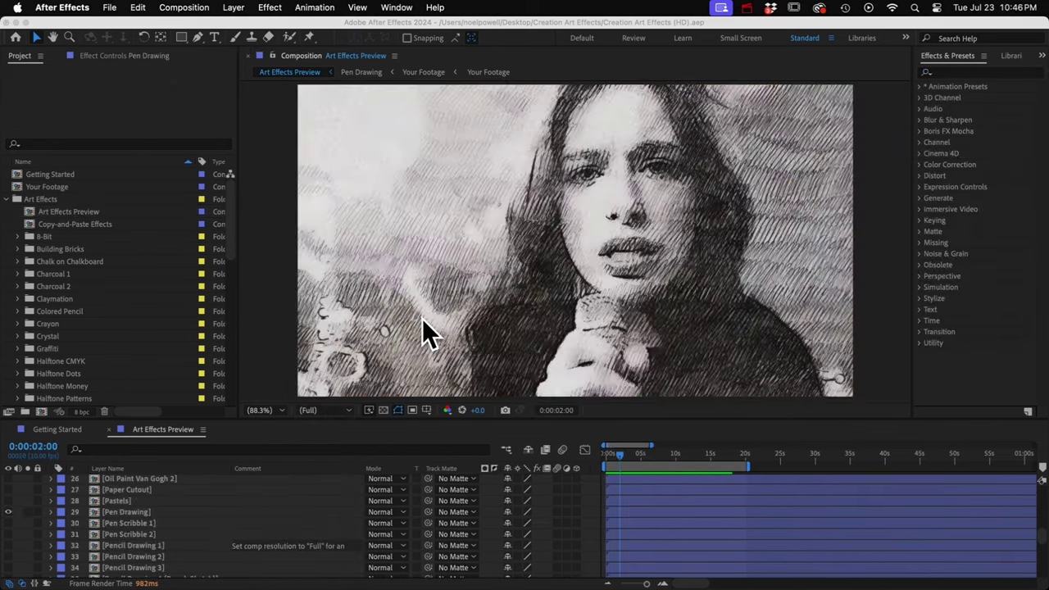
- Expand the Pen Drawing folder in the Project panel
left_click(119, 512)
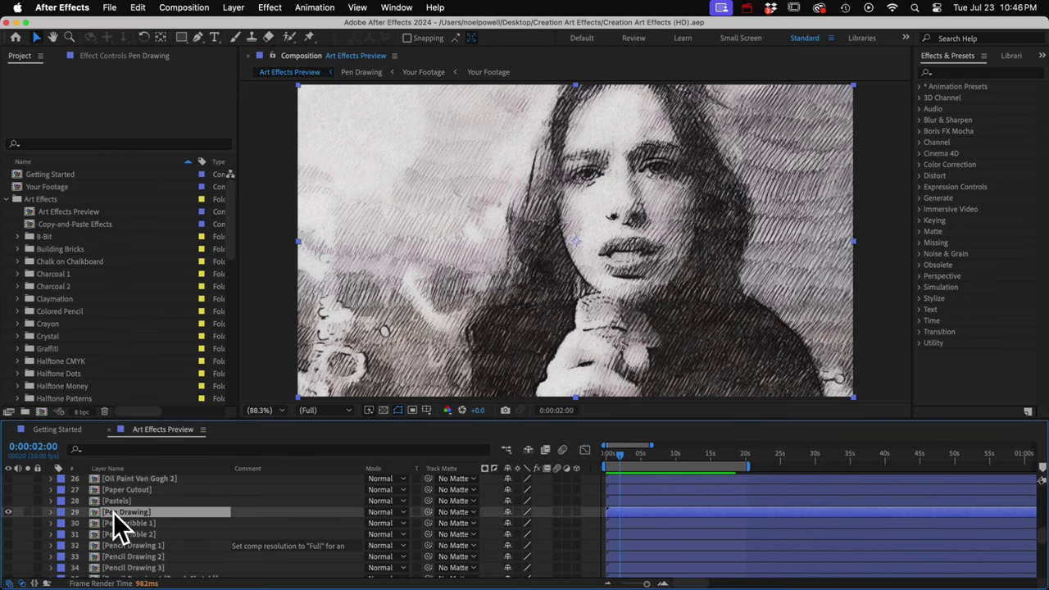
left_click(47, 312)
scroll(47, 312, "down", 3)
scroll(48, 311, "down", 4)
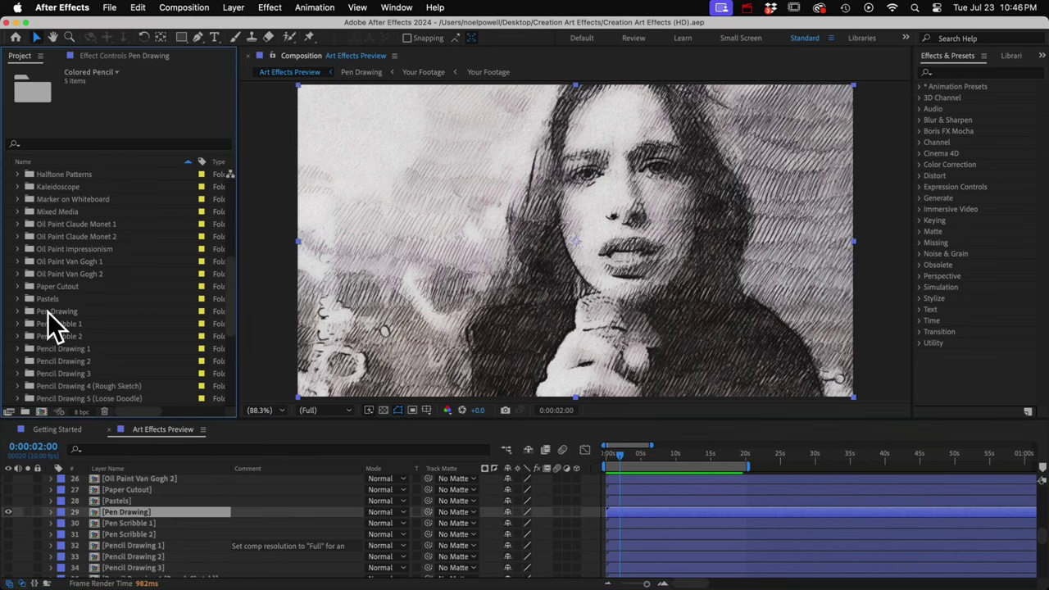
left_click(40, 312)
left_click(18, 311)
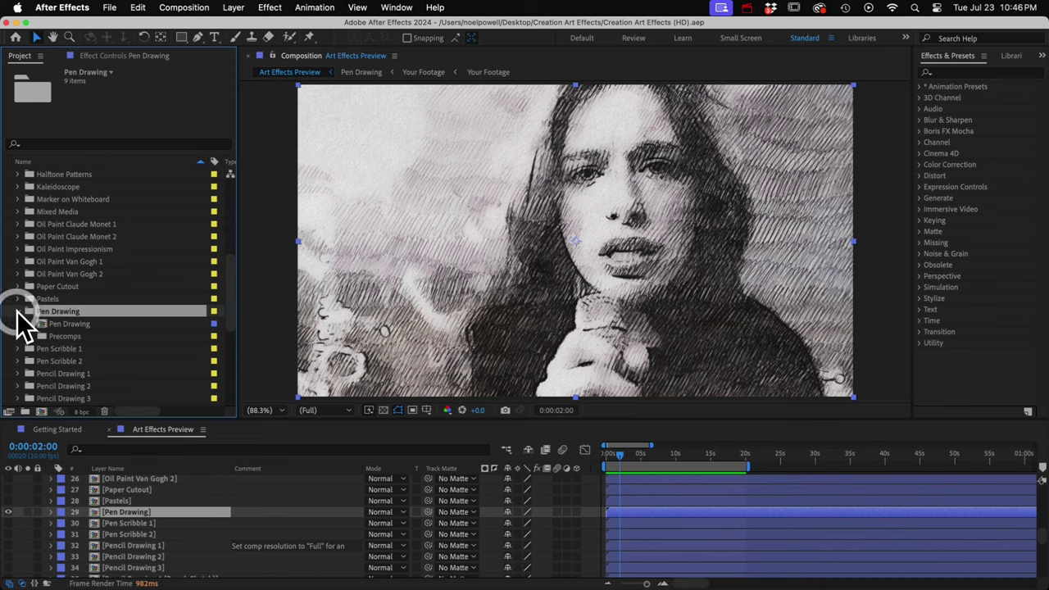
- Open the Pen Drawing comp, play a preview, then return to the start
left_click(62, 323)
double_click(62, 324)
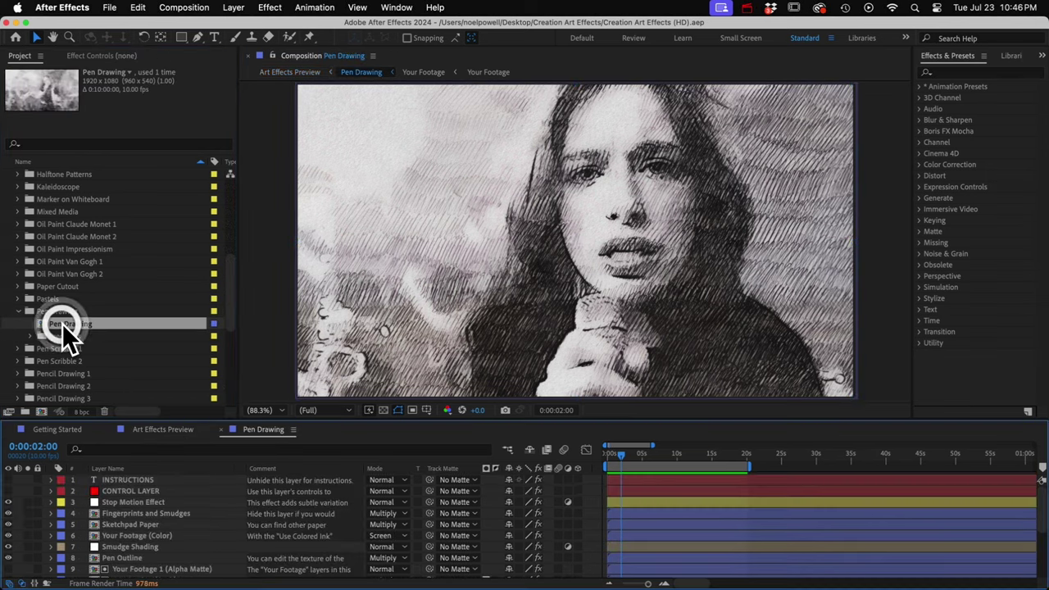
key("space")
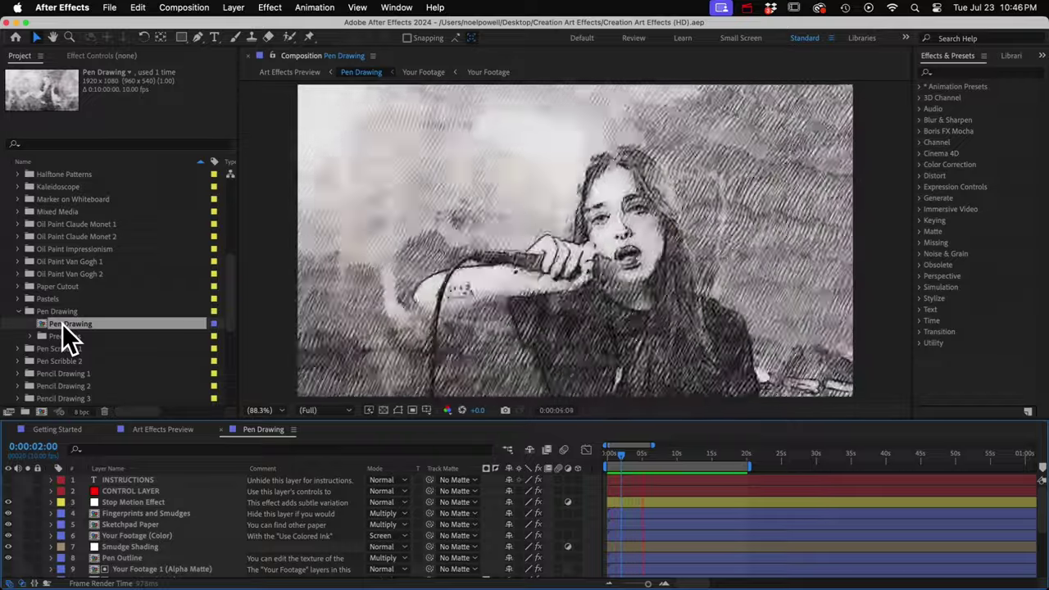
key("Home")
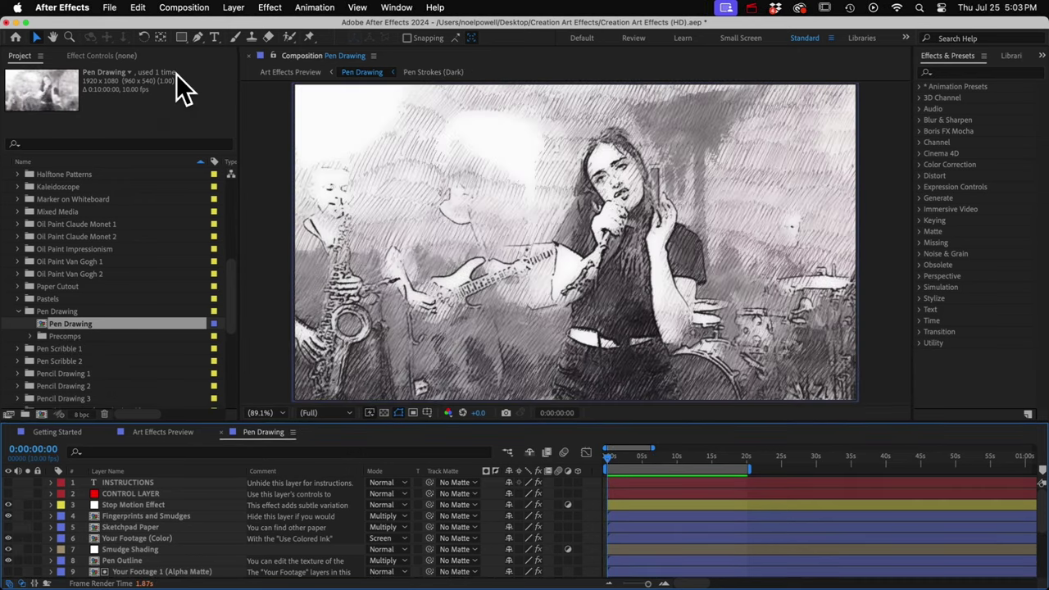
left_click(199, 8)
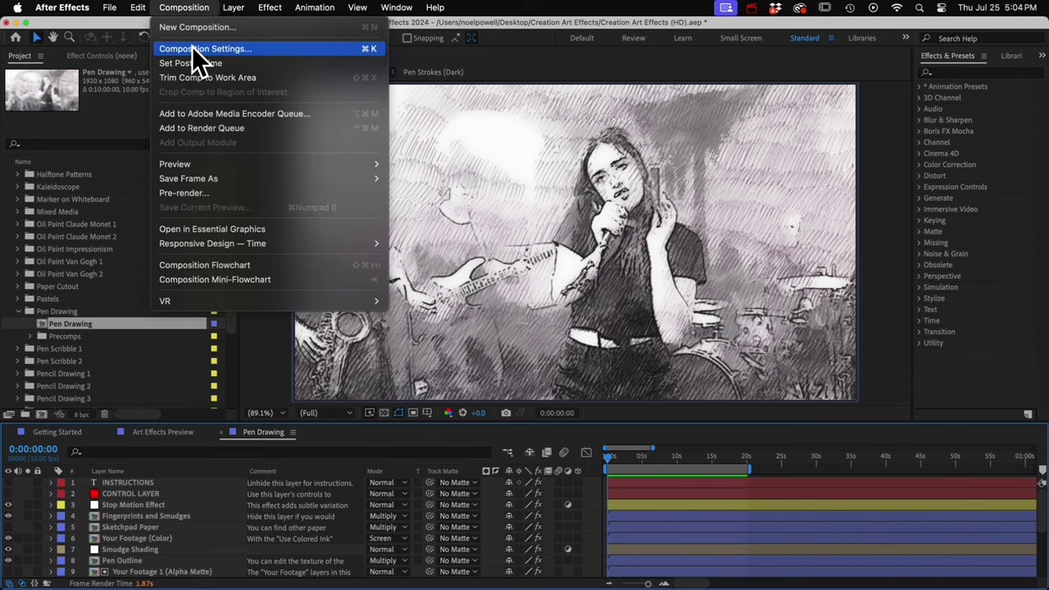
left_click(191, 47)
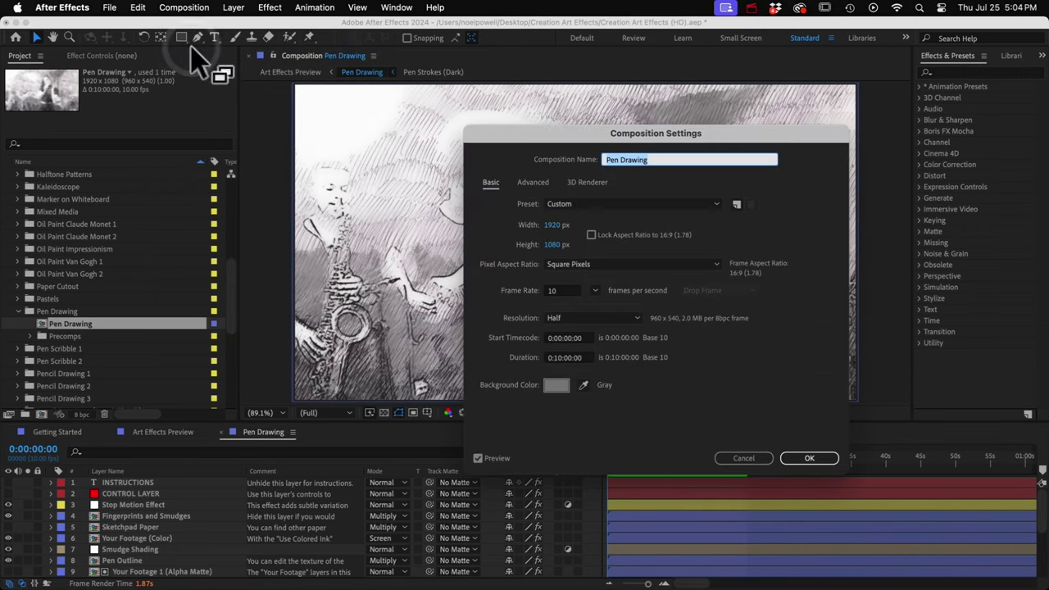
left_click(552, 291)
left_click(808, 459)
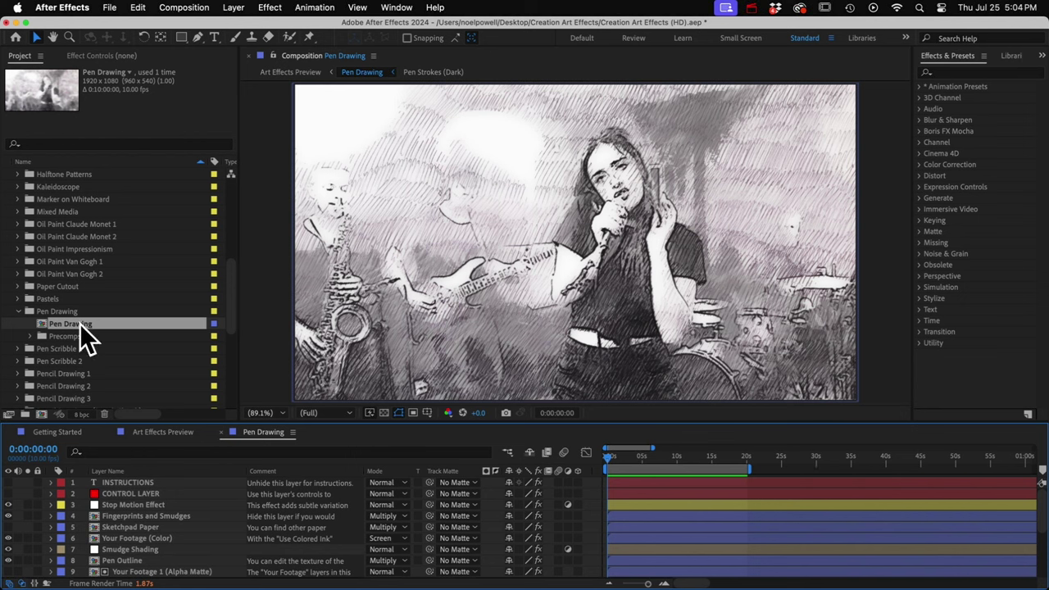
mouse_move(80, 323)
left_mouse_down()
mouse_move(91, 367)
mouse_move(47, 394)
mouse_move(41, 414)
left_mouse_up()
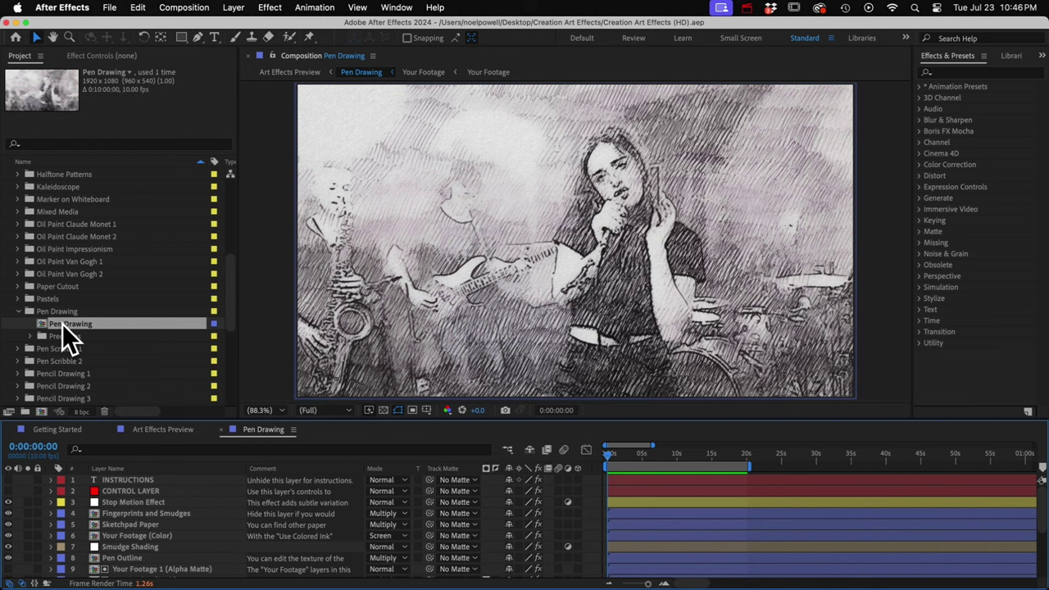
- Show the CONTROL LAYER effect controls, then expand Pen Drawing > Precomps and select Your Footage
left_click(128, 490)
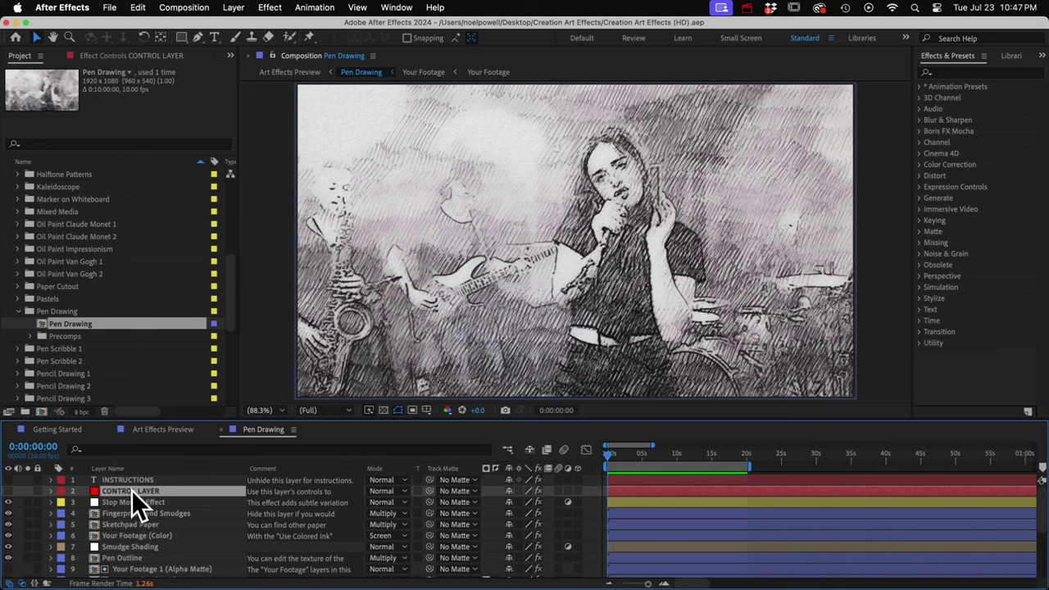
left_click(67, 312)
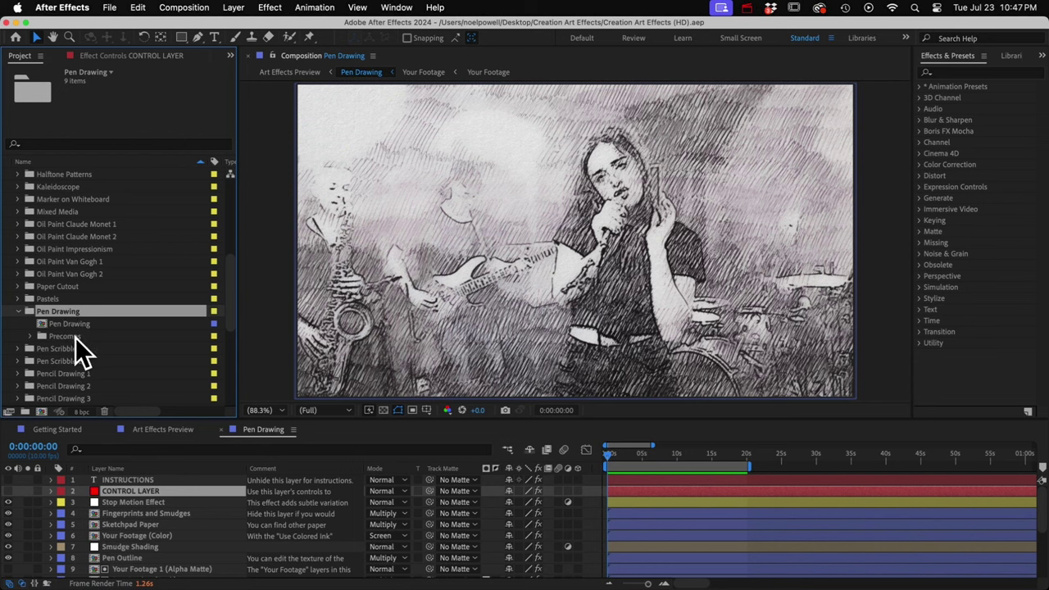
left_click(60, 336)
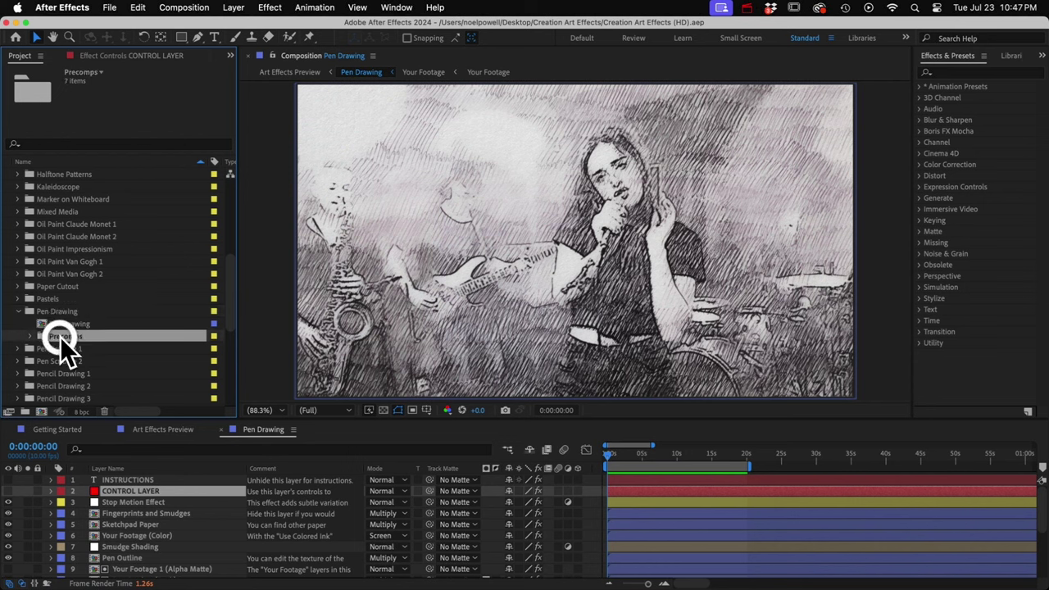
left_click(30, 336)
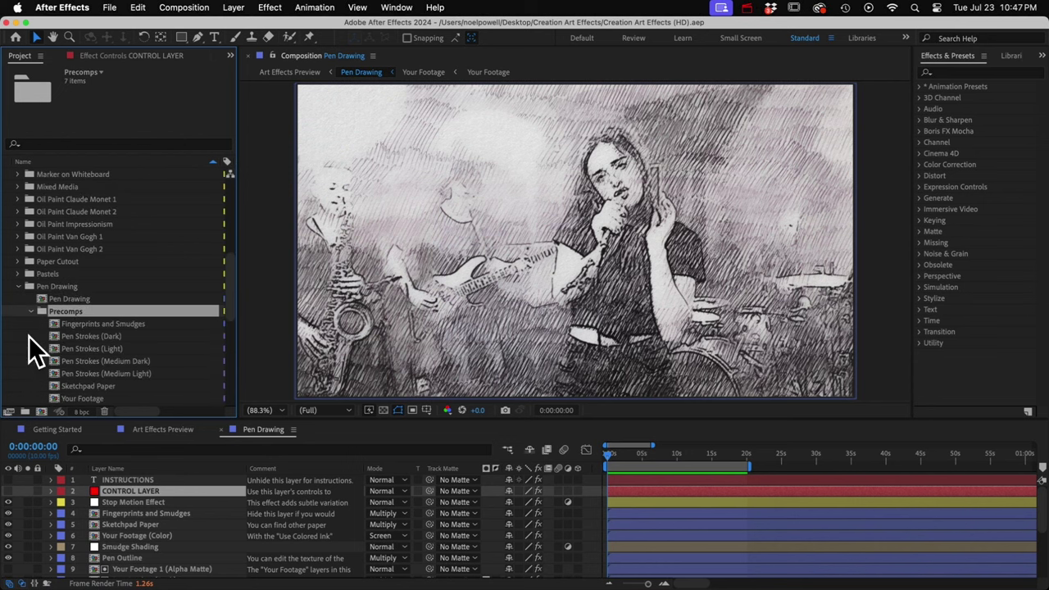
left_click(87, 398)
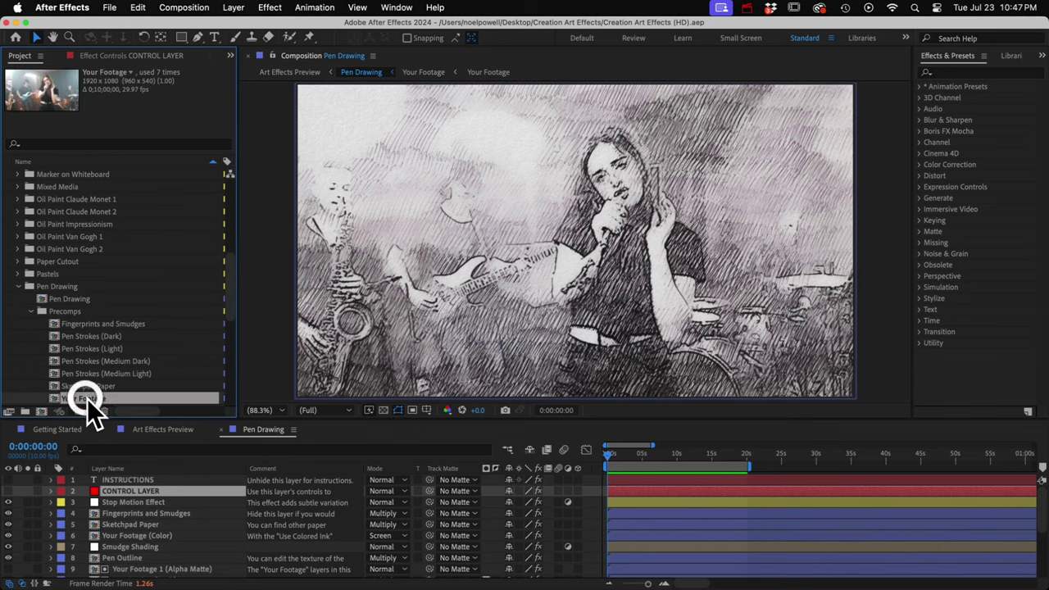
scroll(92, 395, "down", 1)
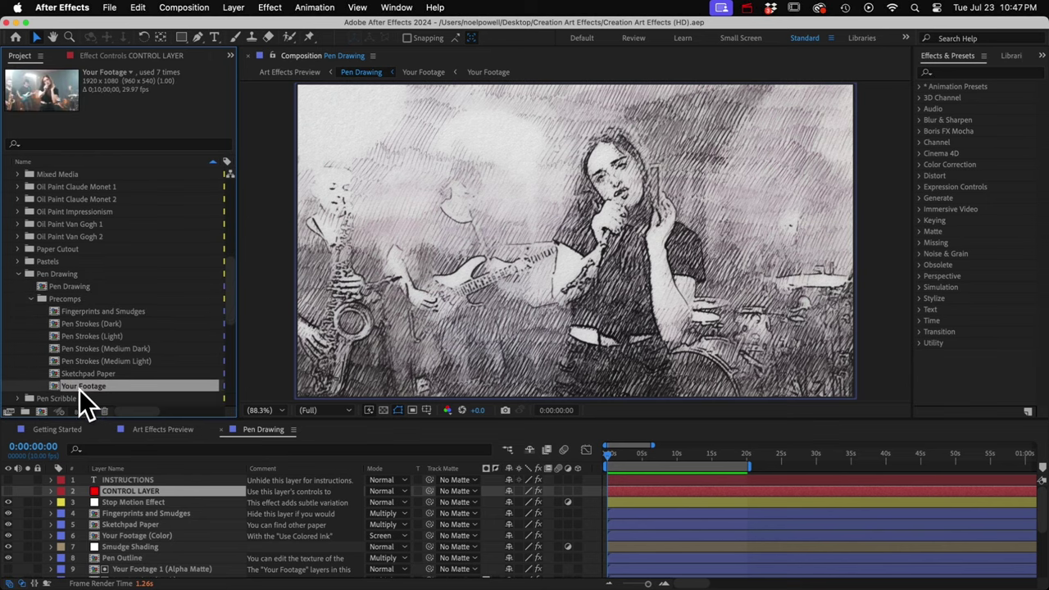
- Open the Your Footage precomp, select its singer layer, then reselect the precomp in the project list
double_click(77, 387)
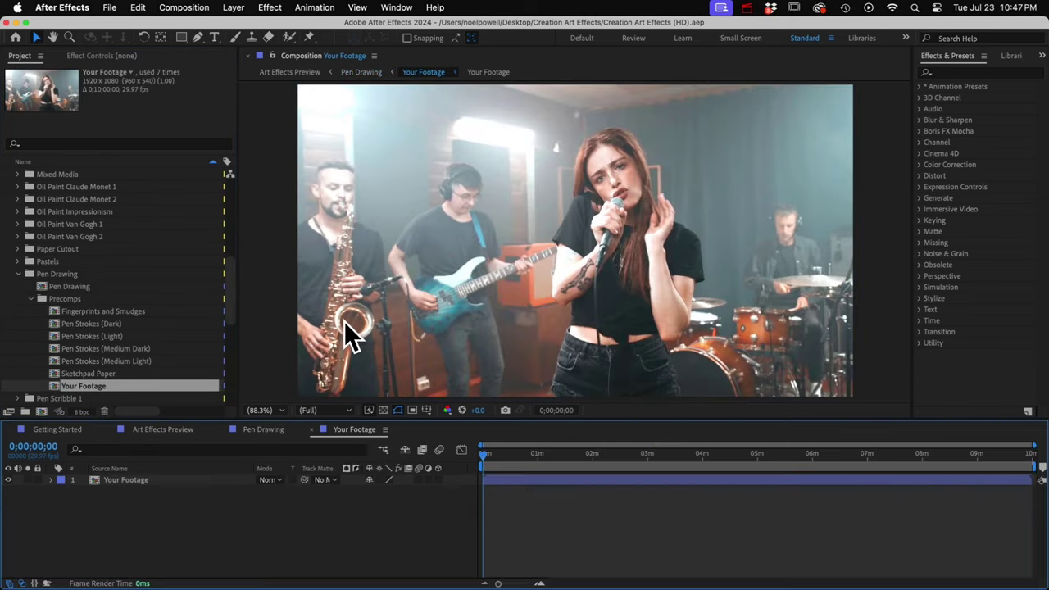
left_click(132, 479)
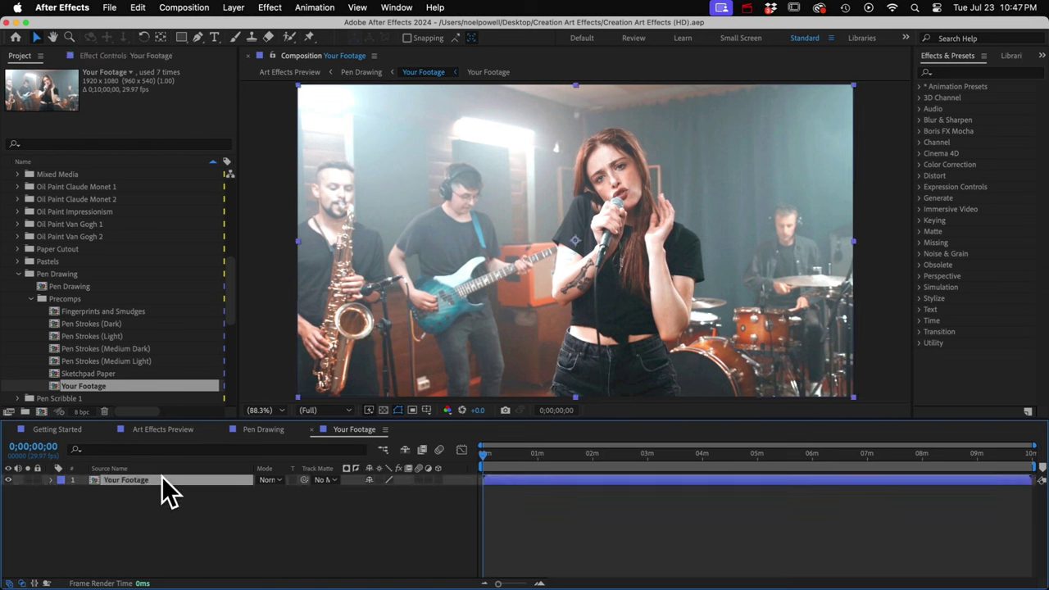
scroll(47, 176, "up", 10)
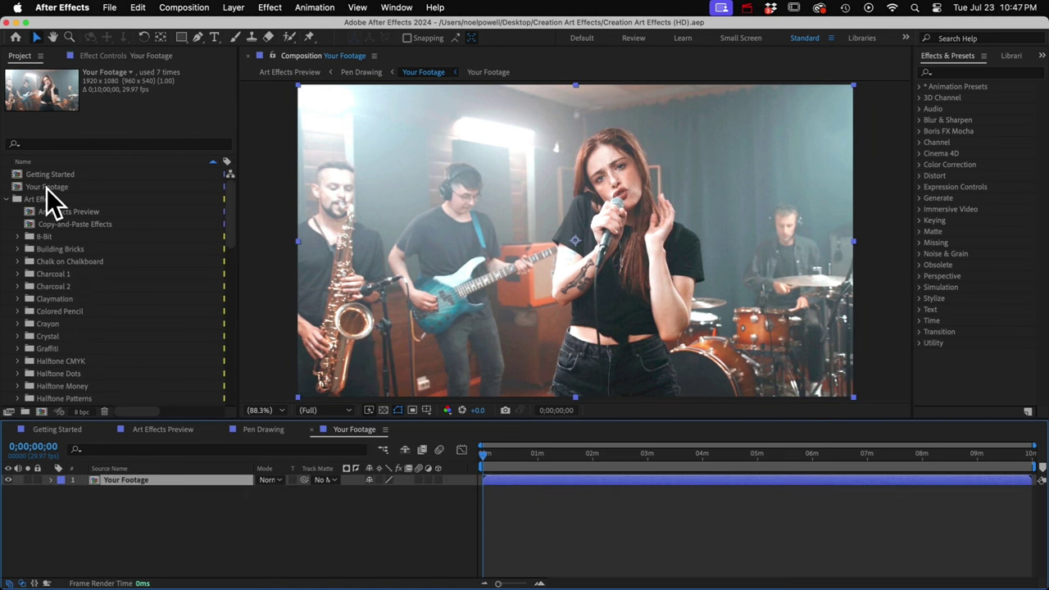
scroll(82, 350, "down", 10)
left_click(82, 349)
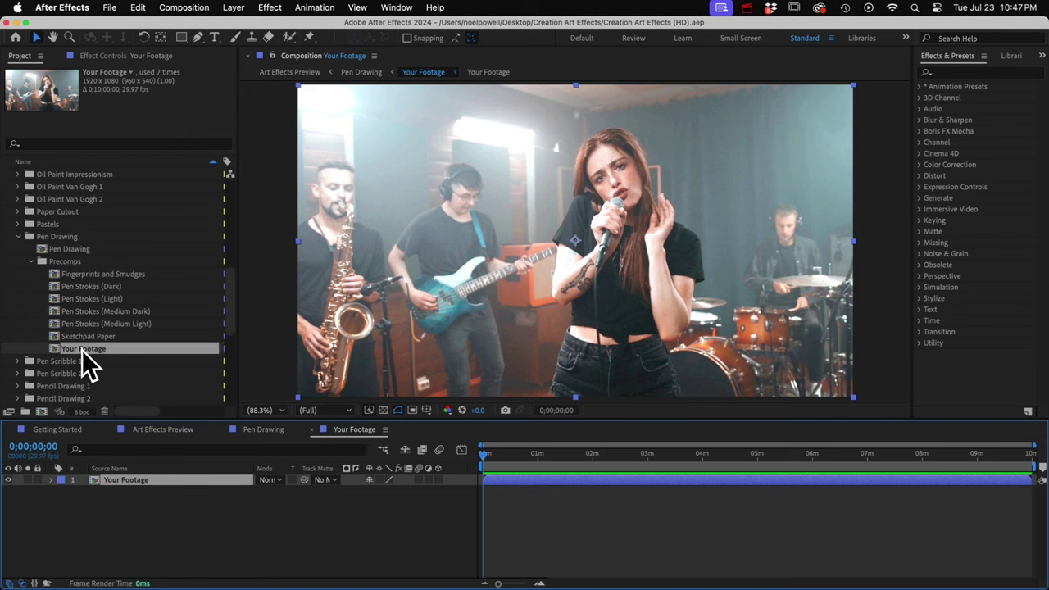
left_click(72, 348)
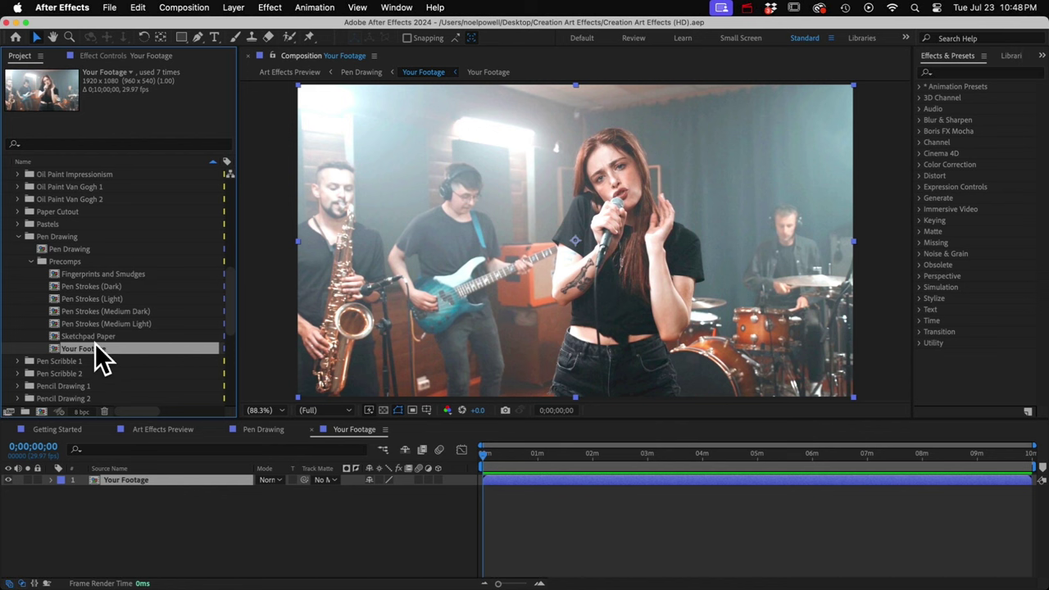
- Step through the Fingerprints and Smudges and Pen Strokes precomps, settling on Pen Strokes (Medium Dark)
left_click(88, 273)
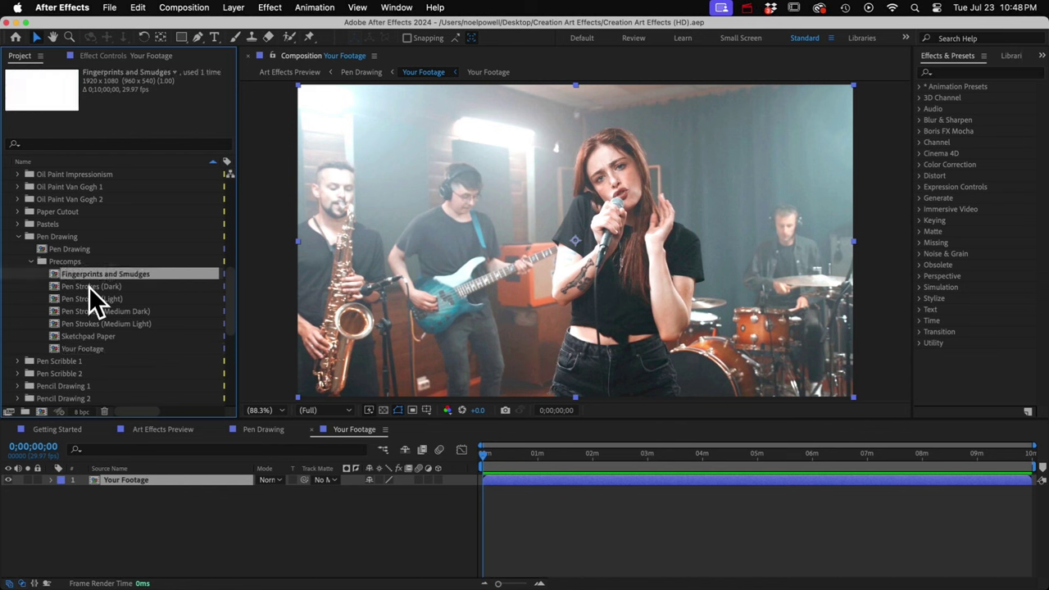
left_click(89, 286)
left_click(89, 298)
left_click(88, 310)
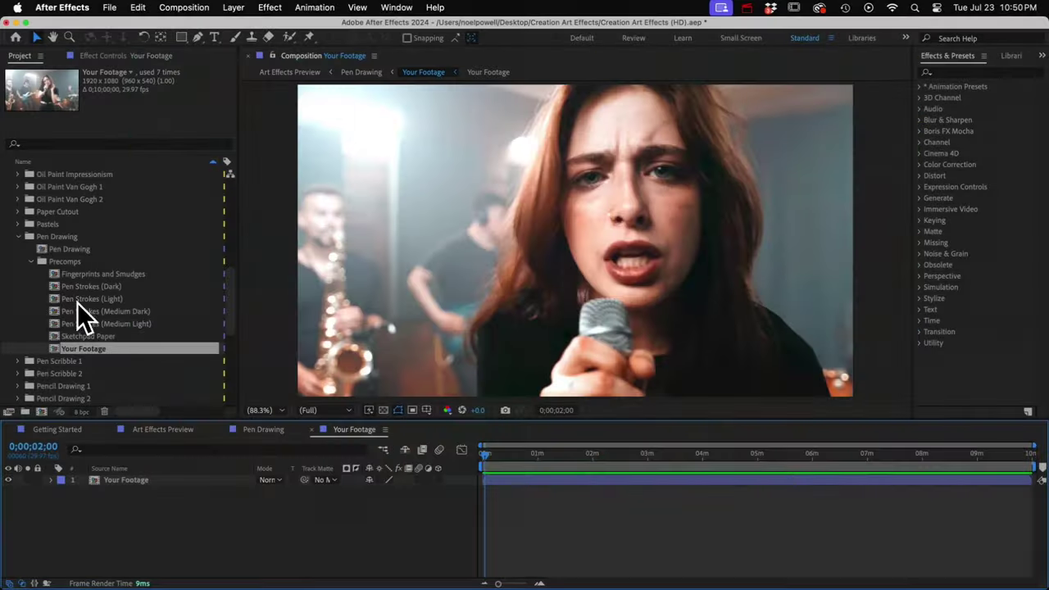
left_click(80, 311)
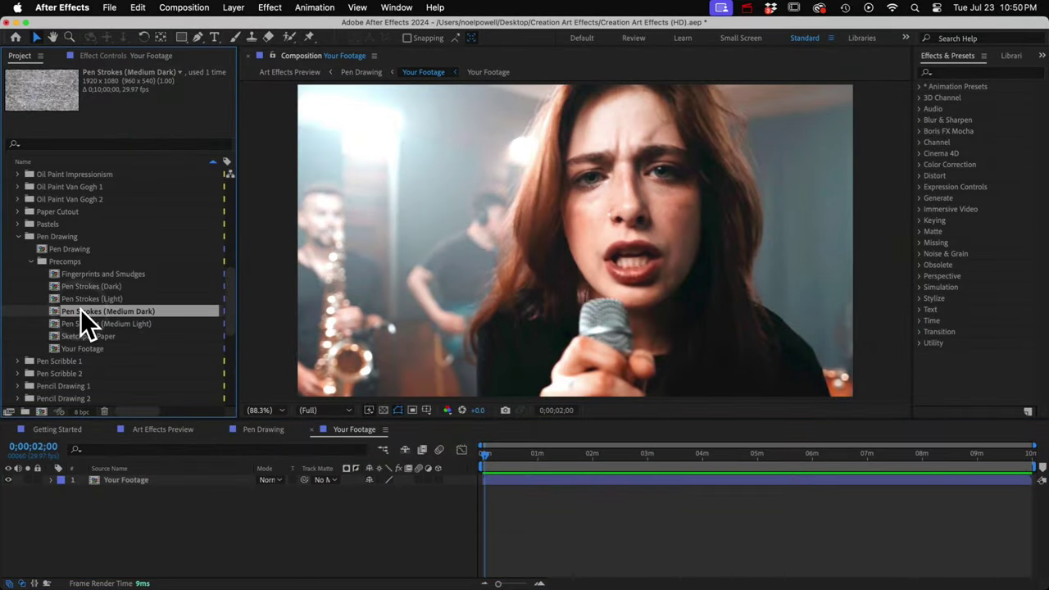
- Open and briefly play Pen Strokes (Medium Dark), Sketchpad Paper, then Fingerprints and Smudges
double_click(82, 310)
key("space")
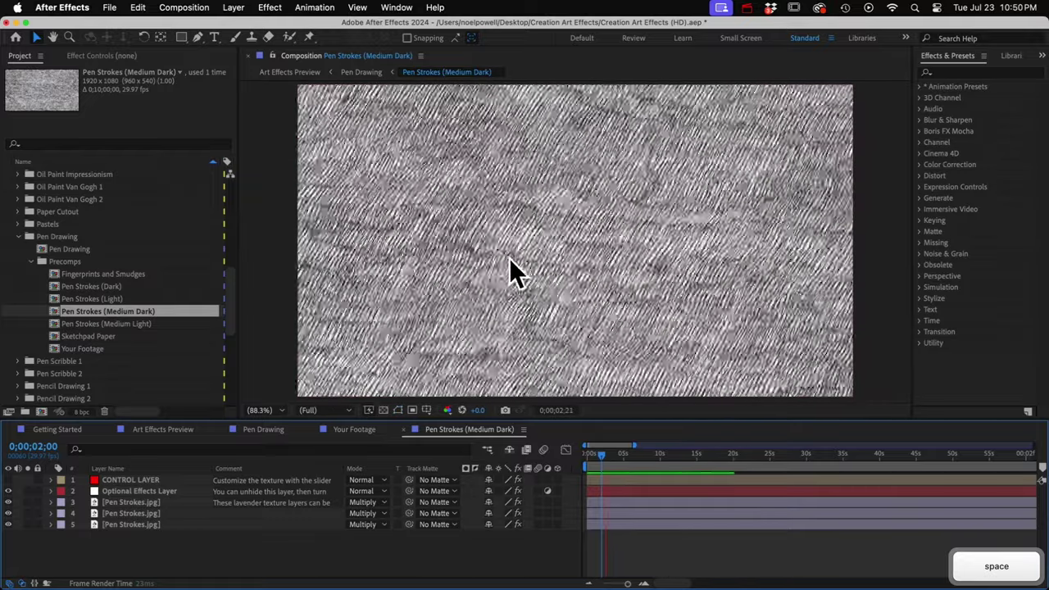
key("space")
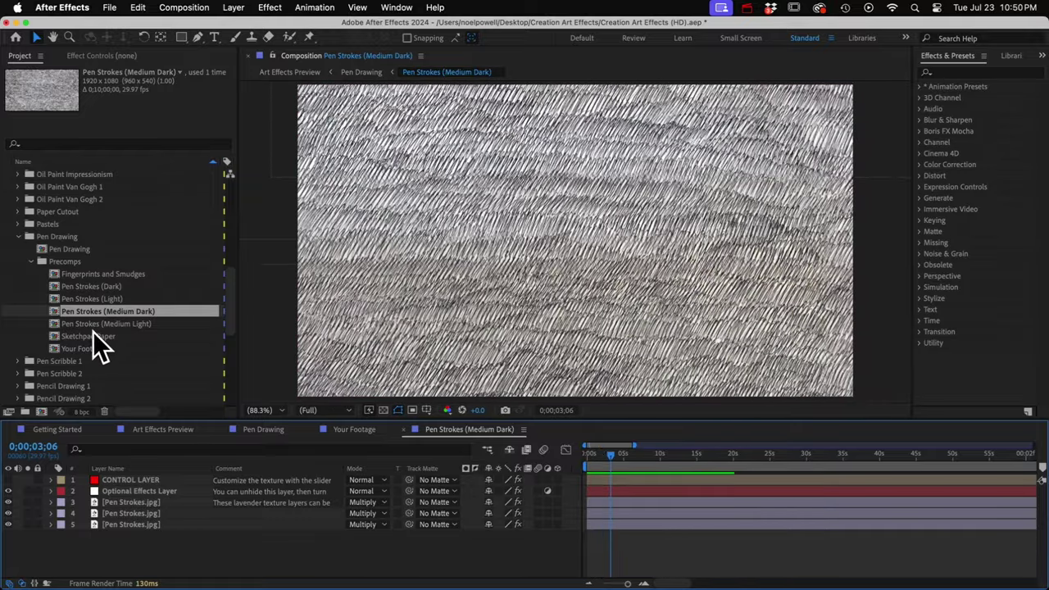
double_click(78, 337)
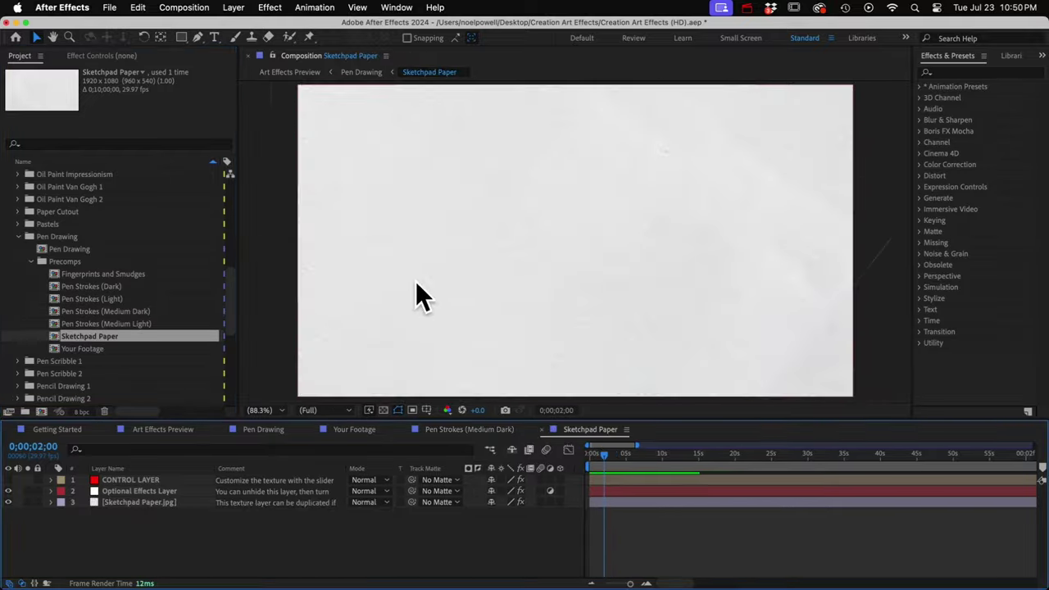
key("space")
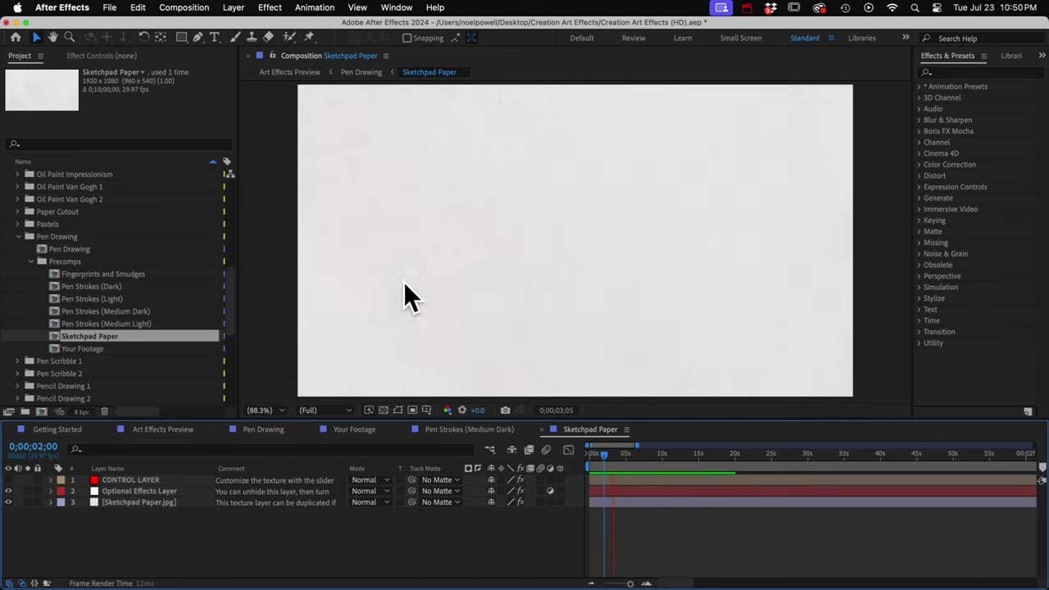
key("space")
double_click(81, 274)
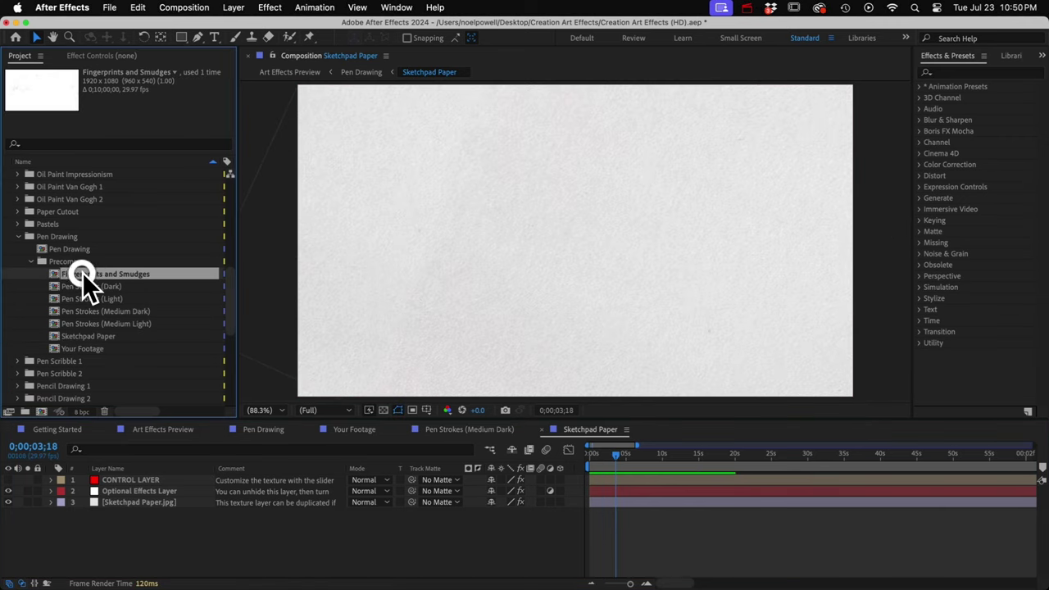
key("space")
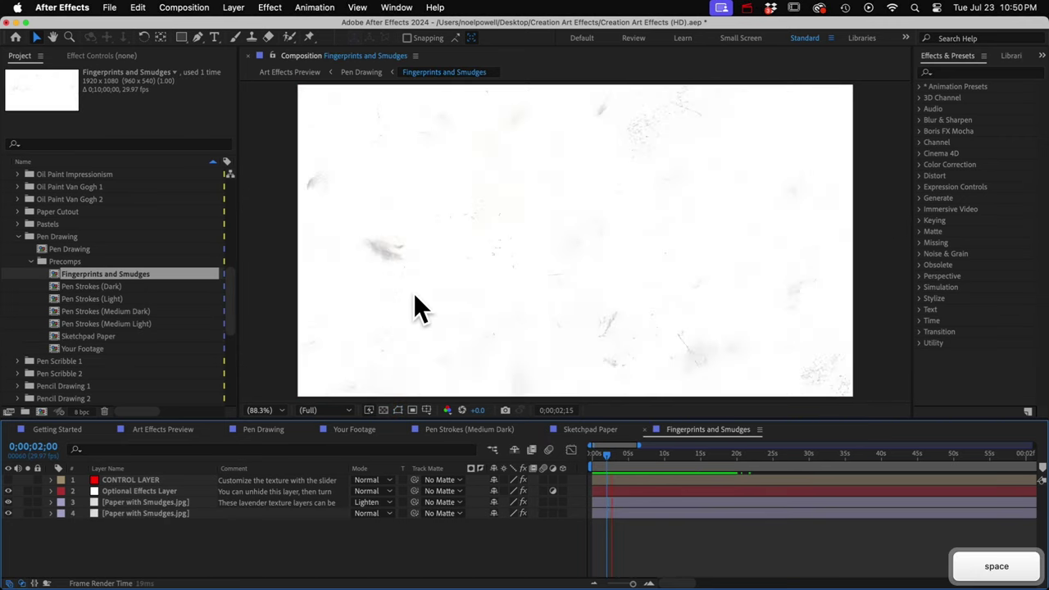
key("space")
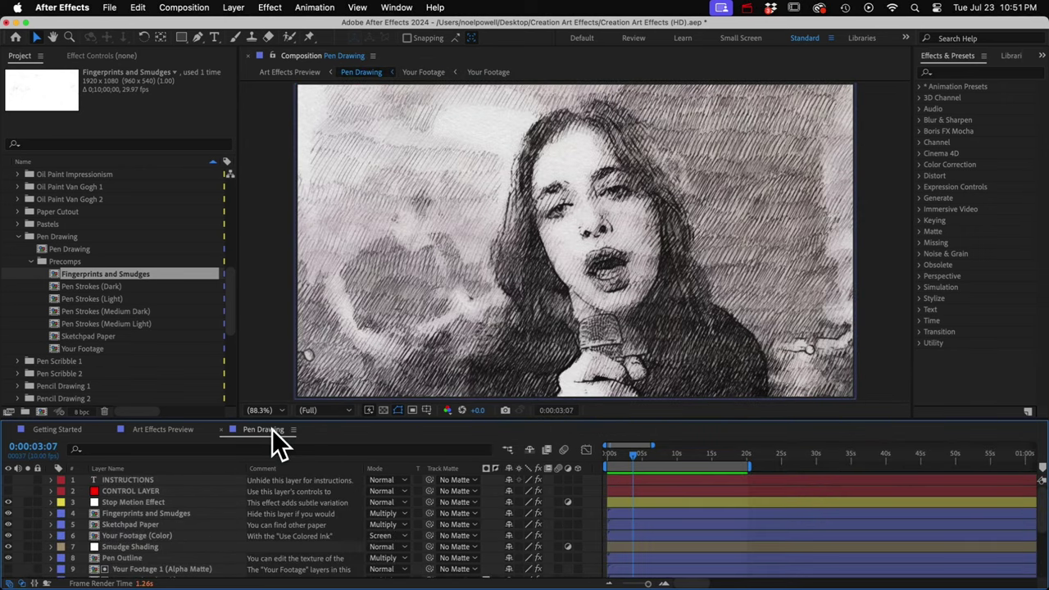
- Make the INSTRUCTIONS layer visible and widen the Comment column to read it
left_click(127, 480)
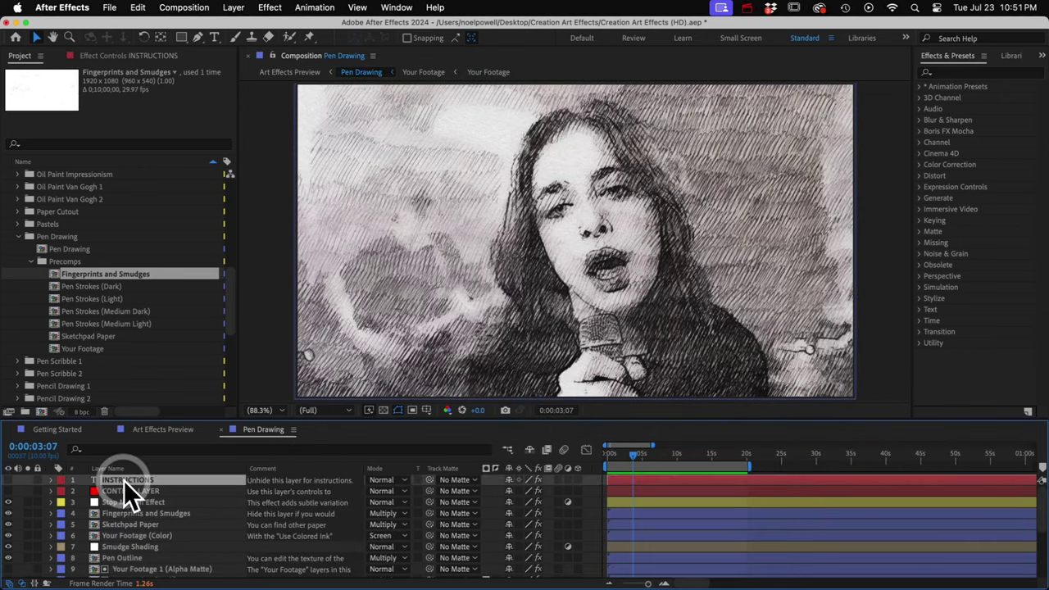
left_click(8, 480)
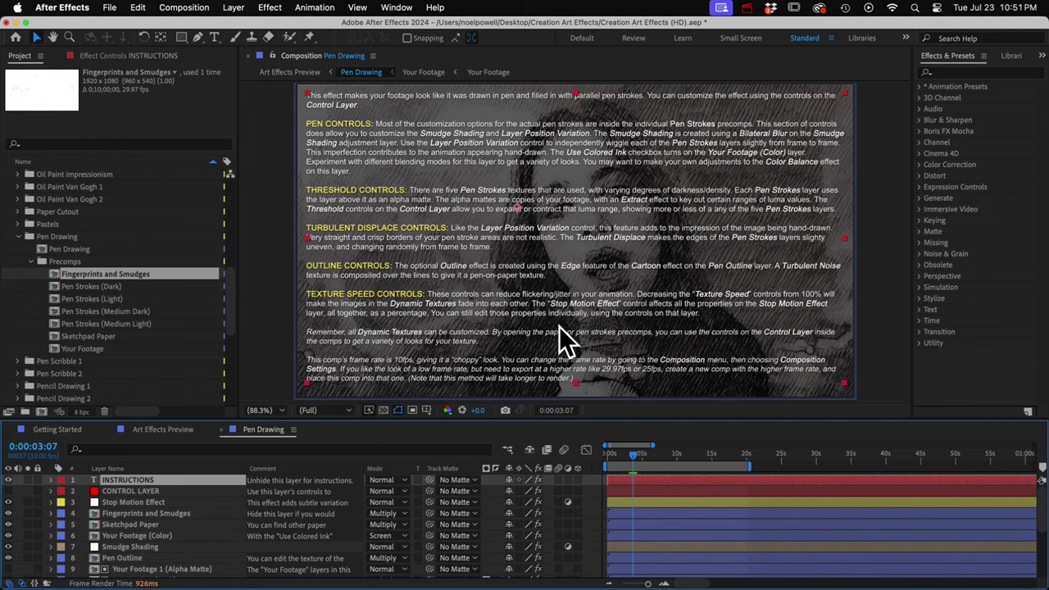
scroll(297, 569, "down", 5)
scroll(298, 569, "up", 5)
left_click_drag(365, 467, 625, 467)
- Twirl open the Stop Motion Effect layer's effects
left_click(108, 502)
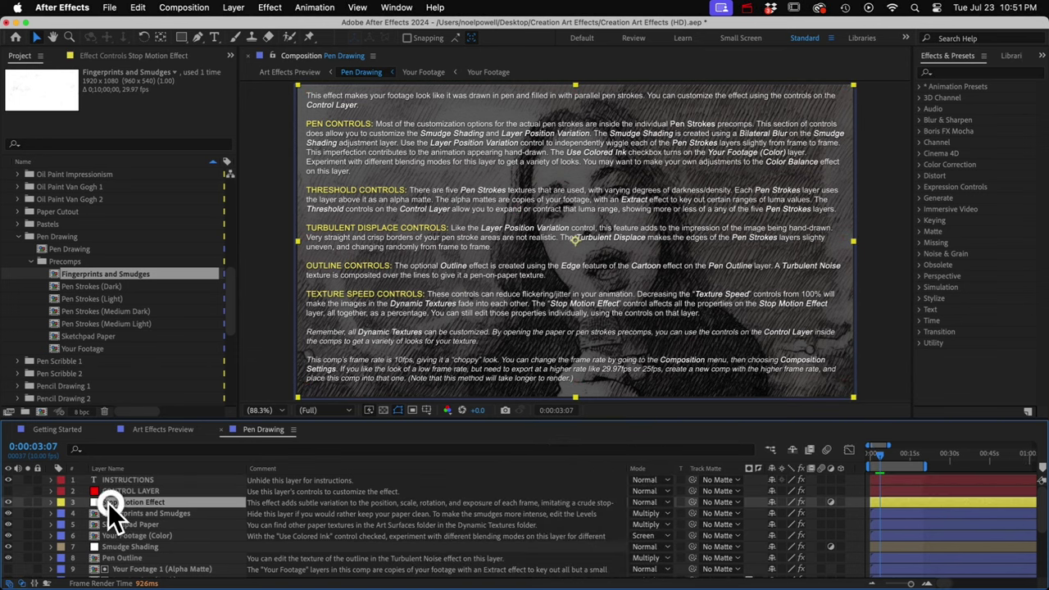
left_click(52, 502)
left_click(62, 513)
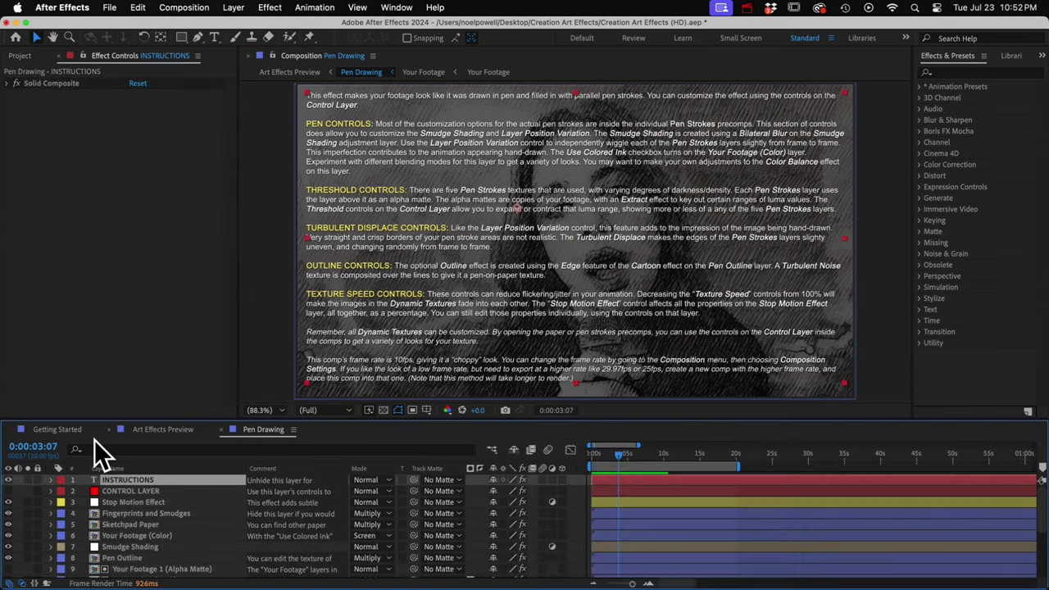
- Hide INSTRUCTIONS, then on CONTROL LAYER test Outline and Colored Ink, keeping outline with black ink
left_click(8, 480)
left_click(131, 491)
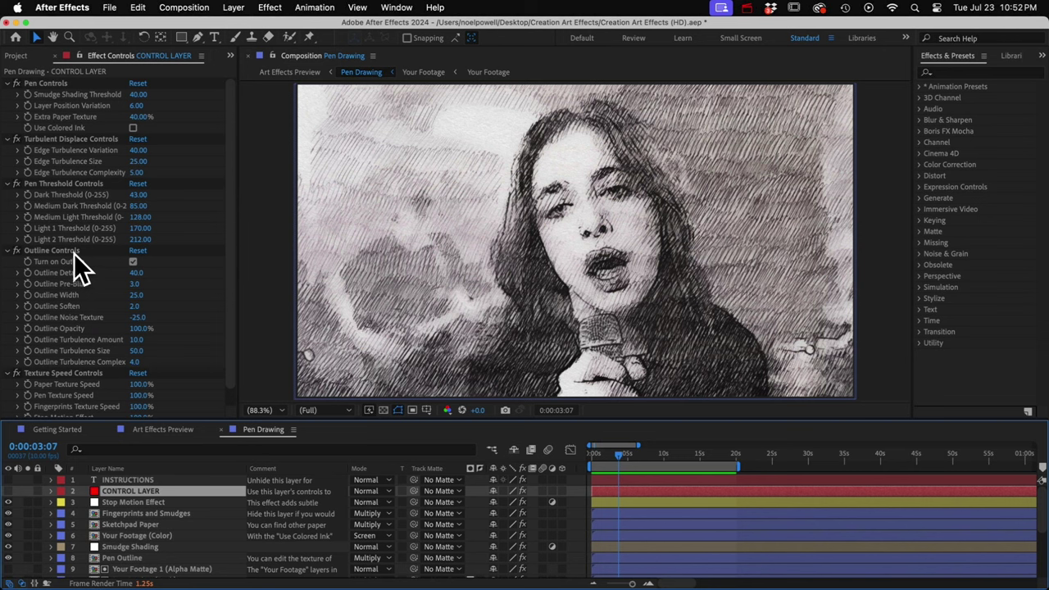
left_click(134, 261)
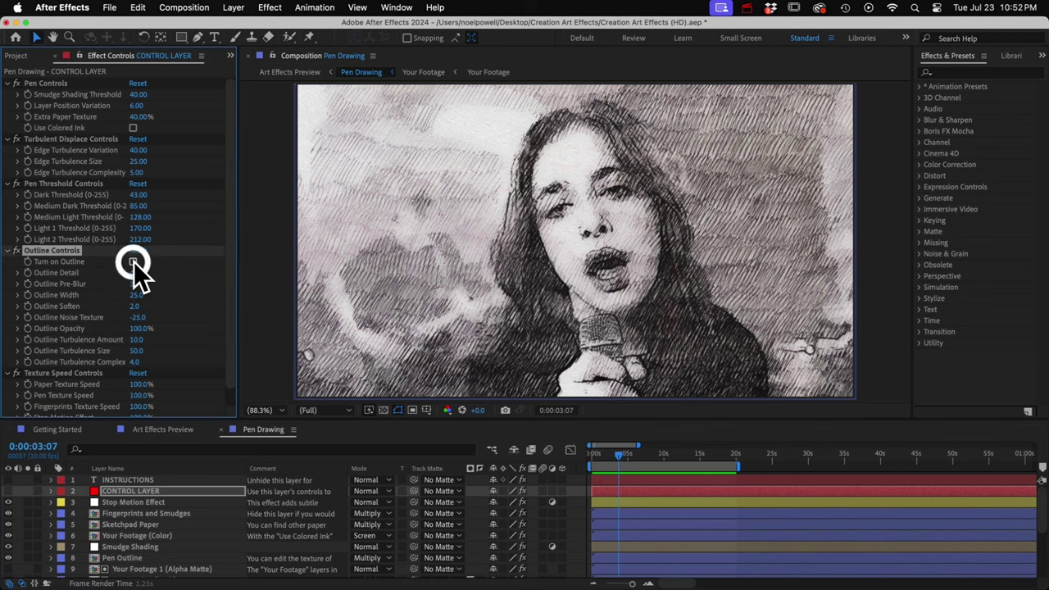
left_click(134, 261)
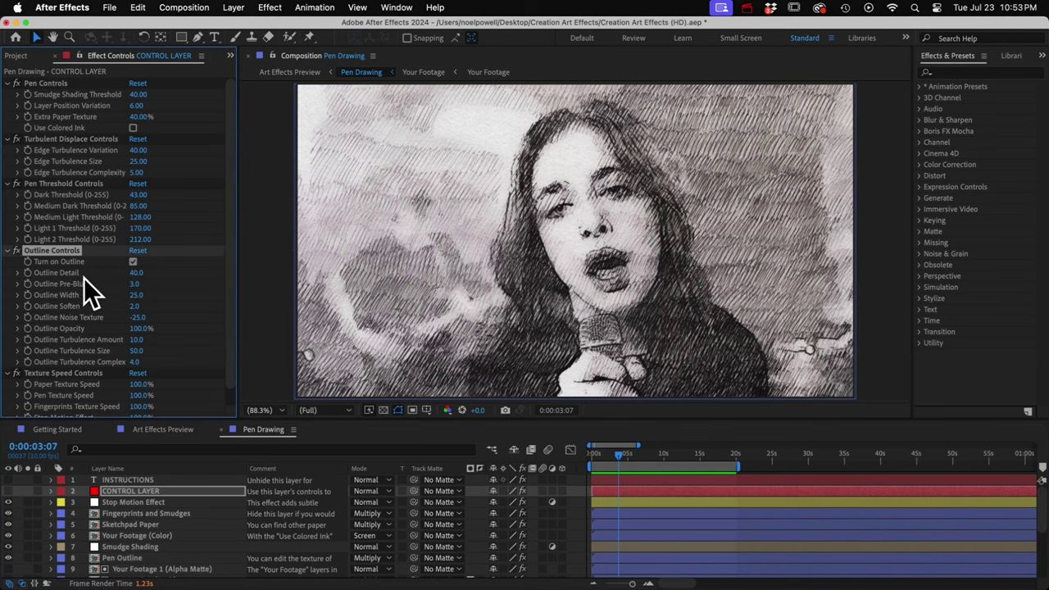
left_click(133, 128)
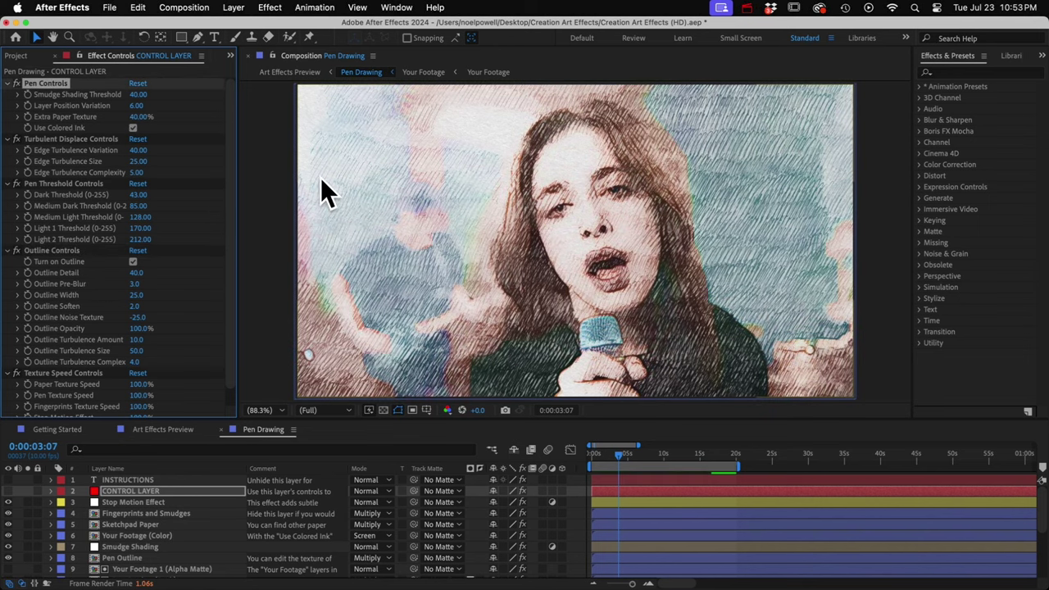
left_click(132, 128)
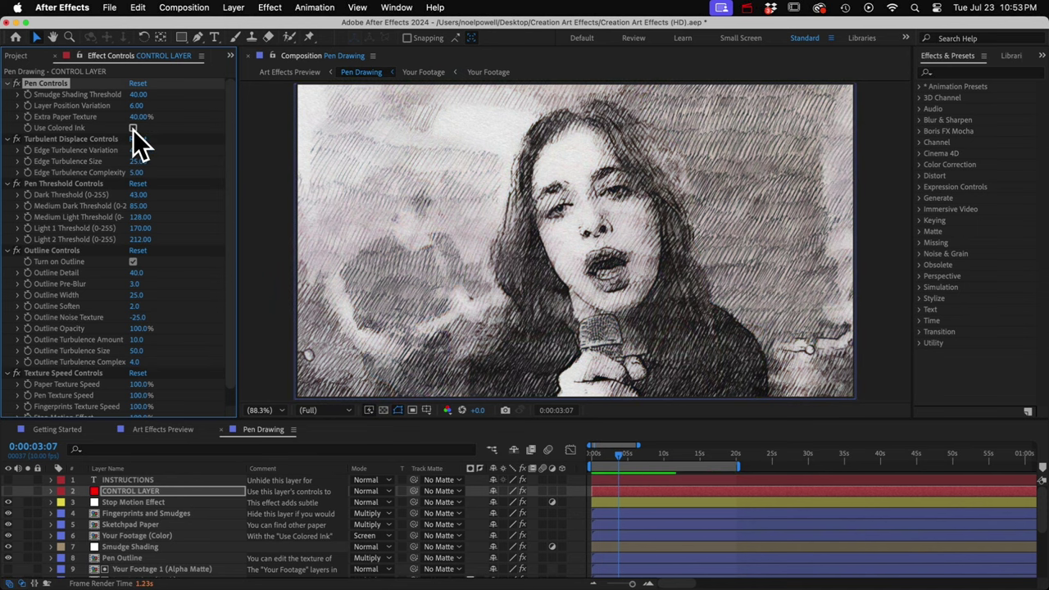
- Lower the Medium Light Threshold from 128 to 125
left_click(71, 184)
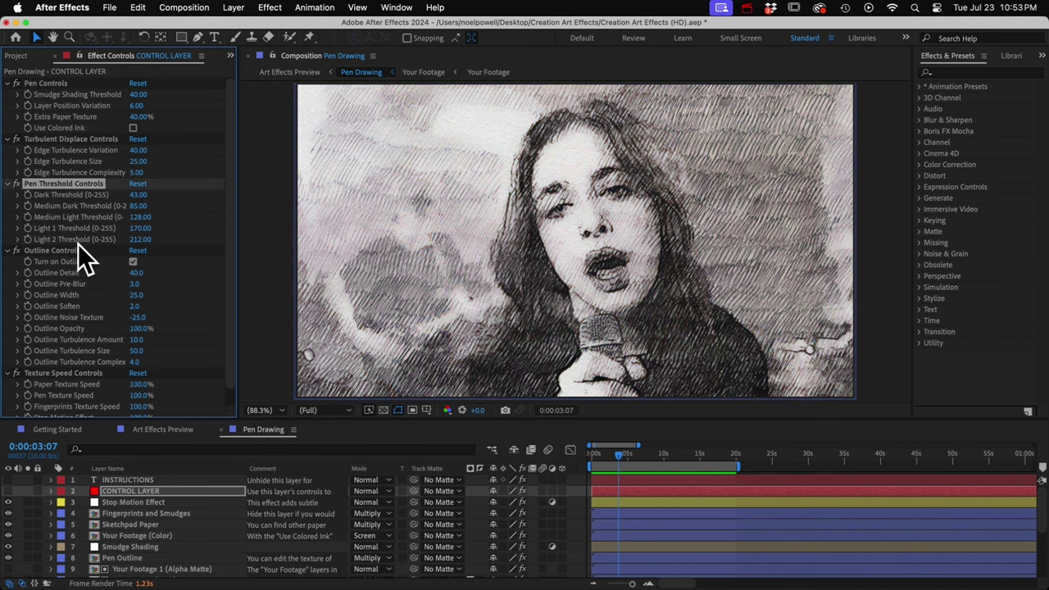
mouse_move(151, 221)
left_mouse_down()
mouse_move(136, 213)
mouse_move(158, 217)
mouse_move(136, 218)
left_mouse_up()
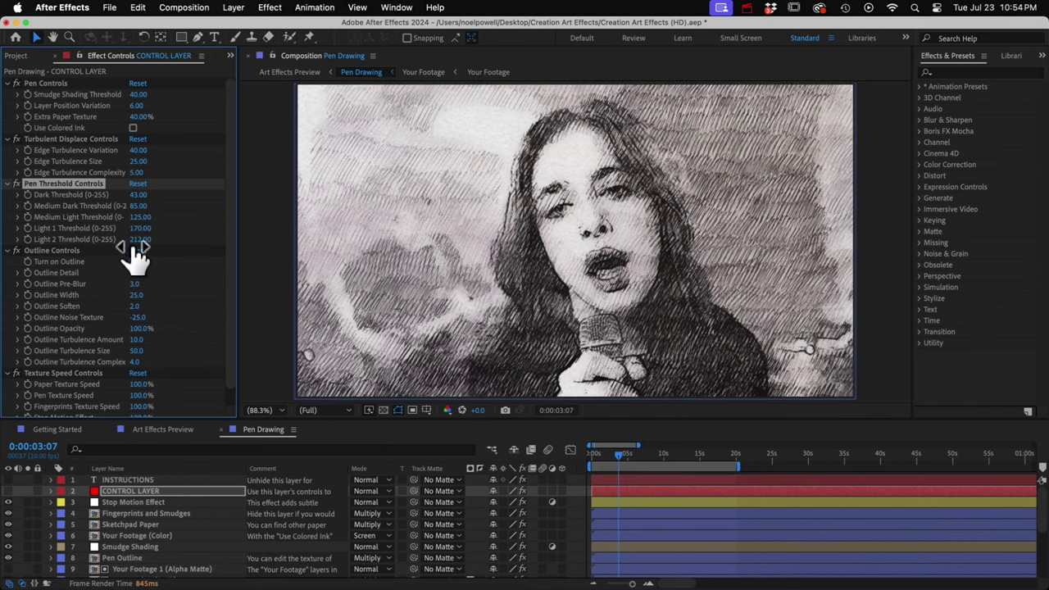
scroll(72, 347, "down", 1)
left_click(64, 356)
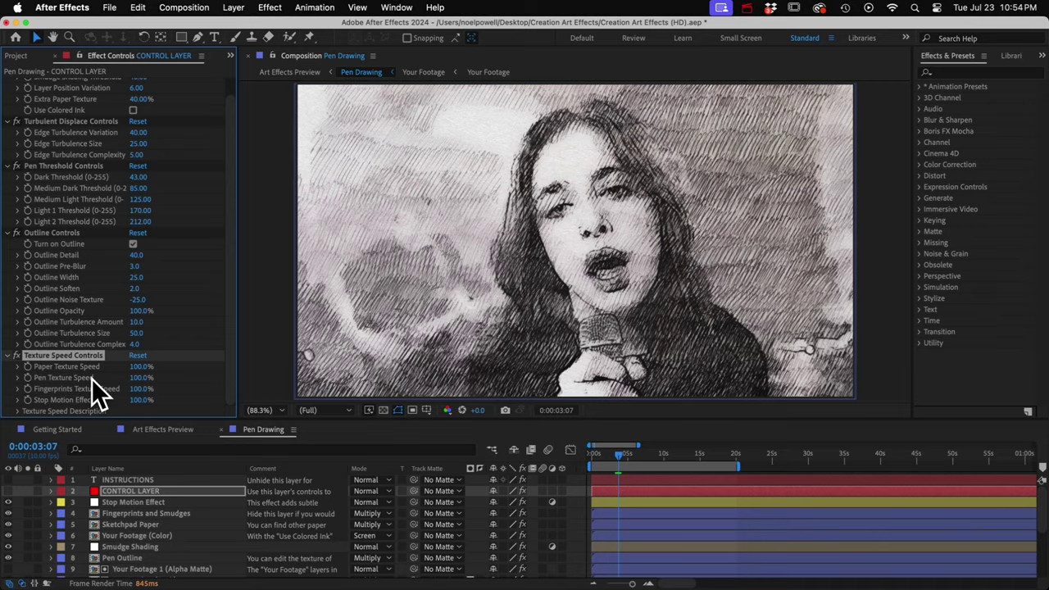
key("space")
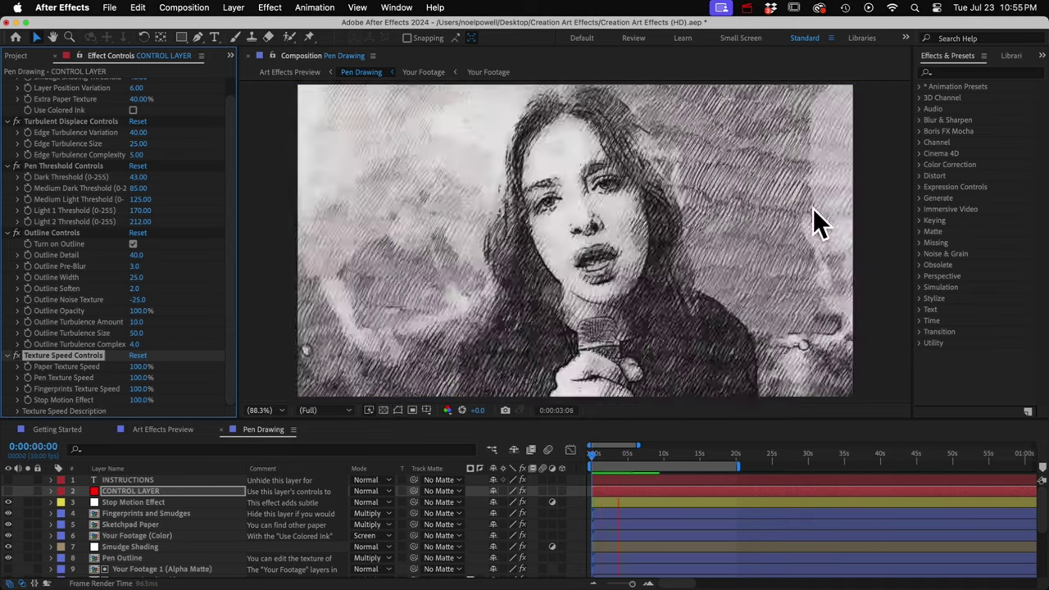
key("space")
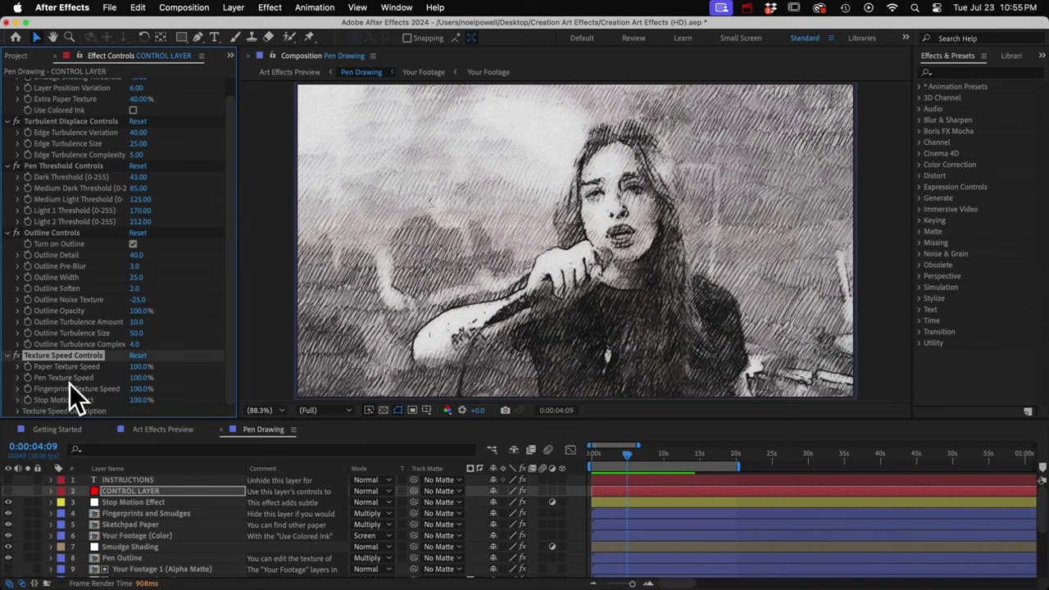
left_click(141, 366)
type("15")
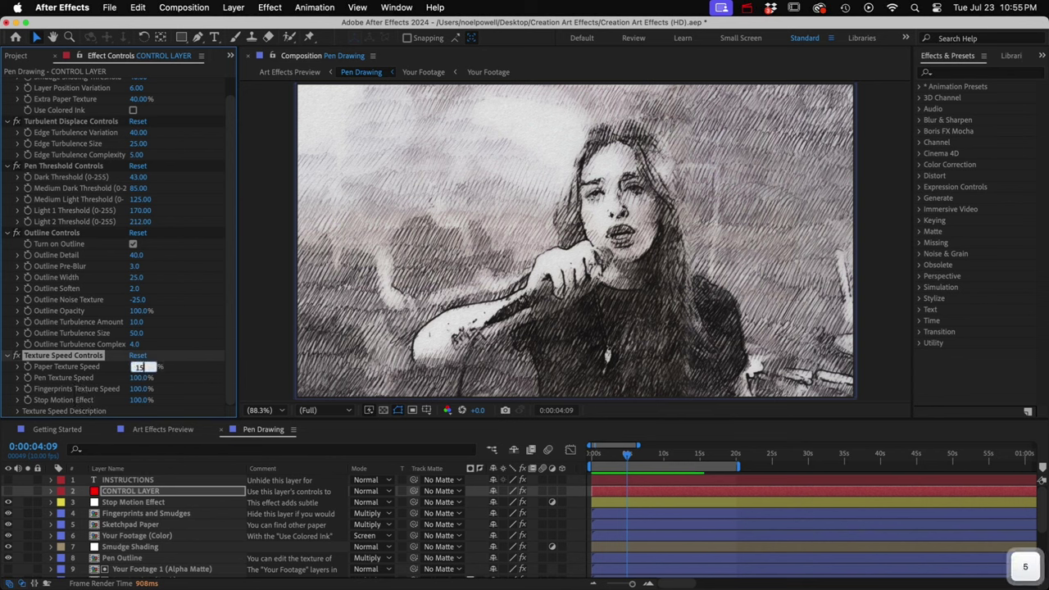
left_click(136, 378)
type("15")
key("Return")
key("Home")
key("space")
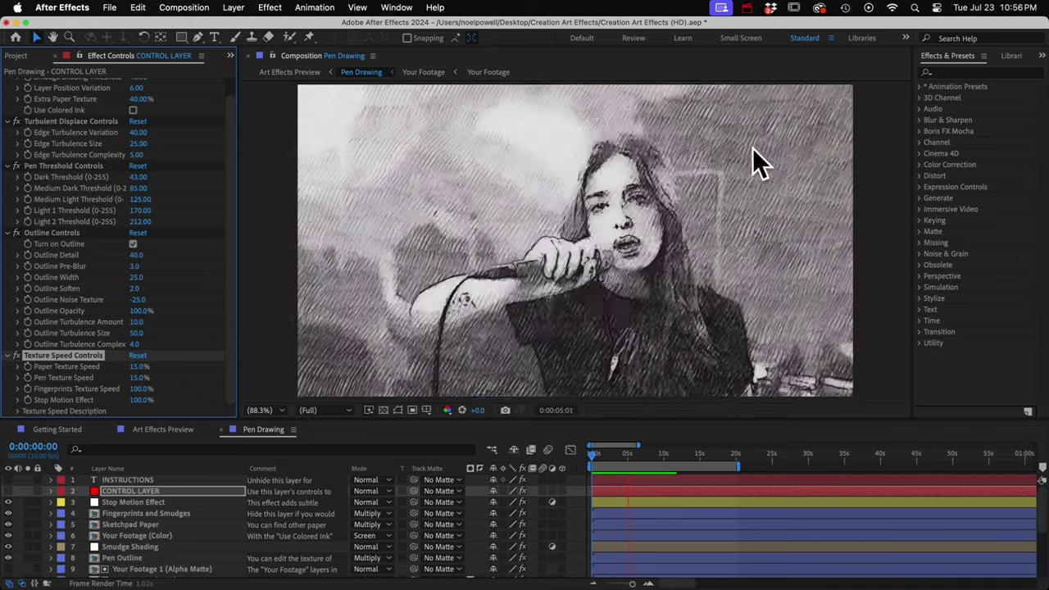
key("space")
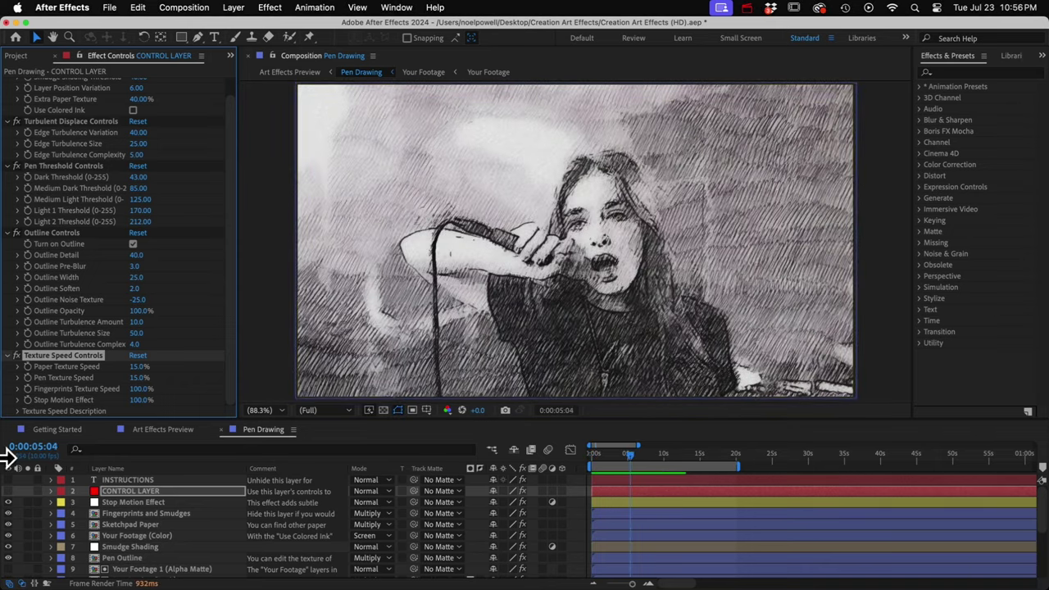
left_click(138, 367)
type("0")
key("Return")
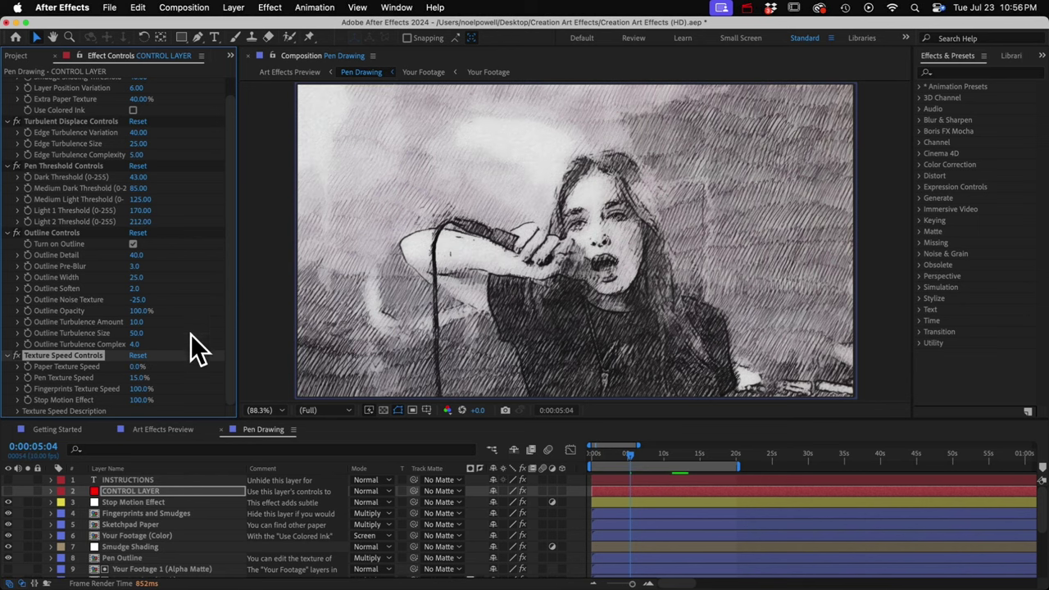
key("super+z")
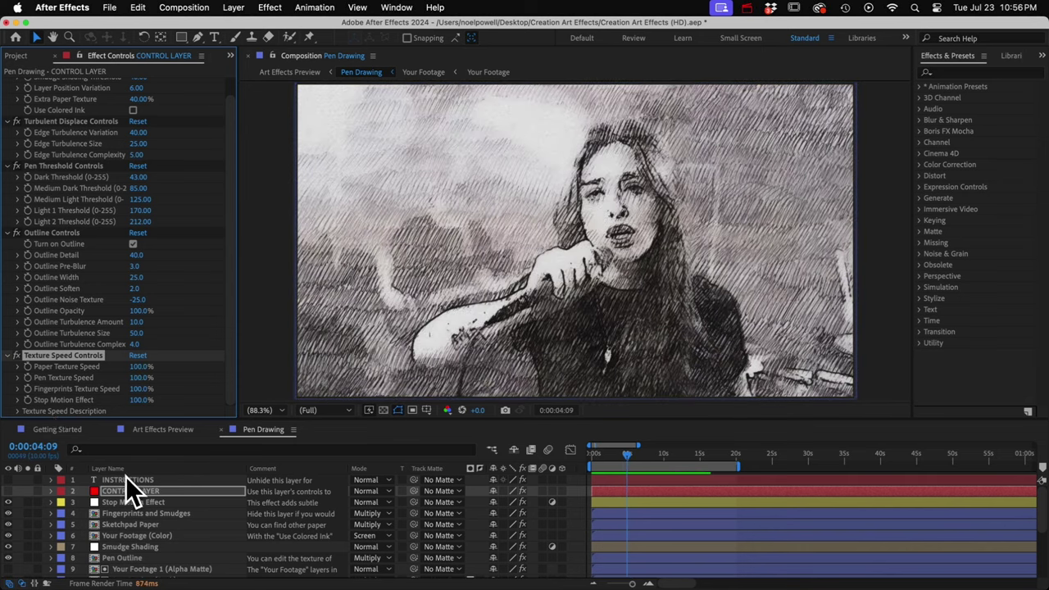
- Show Stop Motion Effect's settings, then turn its layer off and on to compare the drawing
left_click(131, 501)
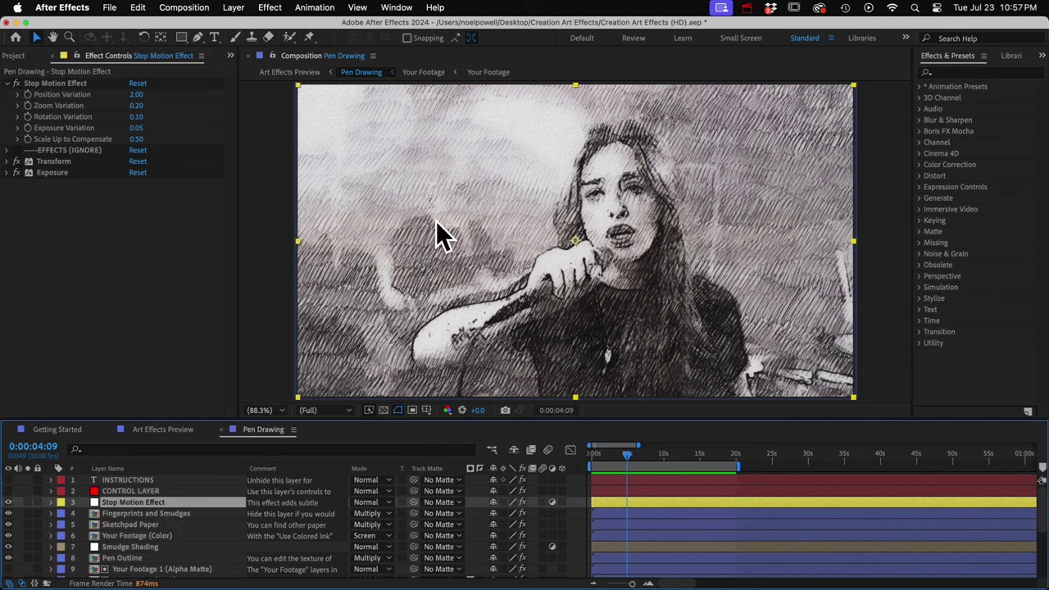
left_click(40, 98)
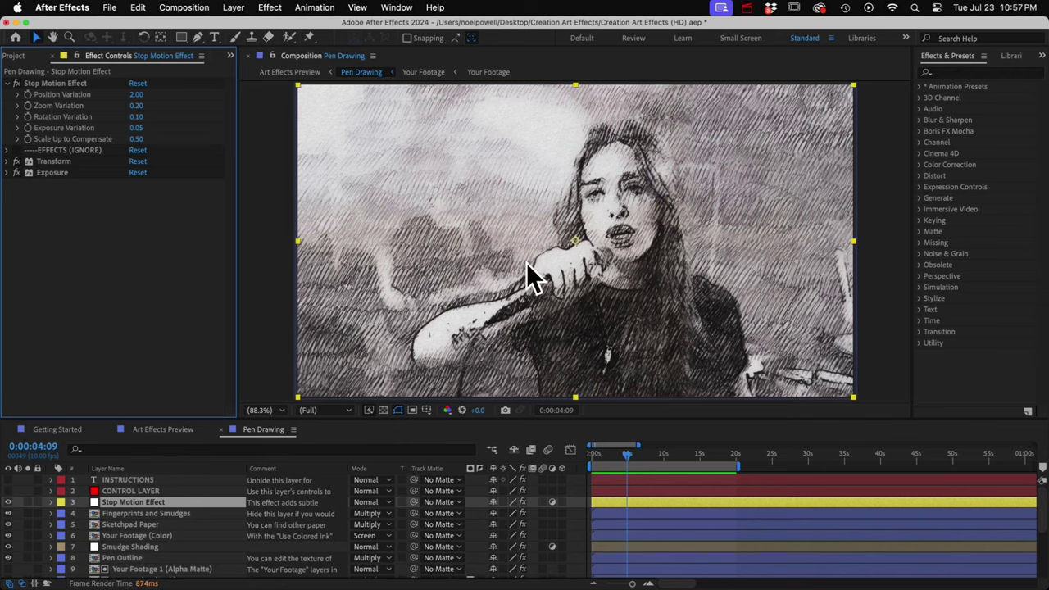
key("space")
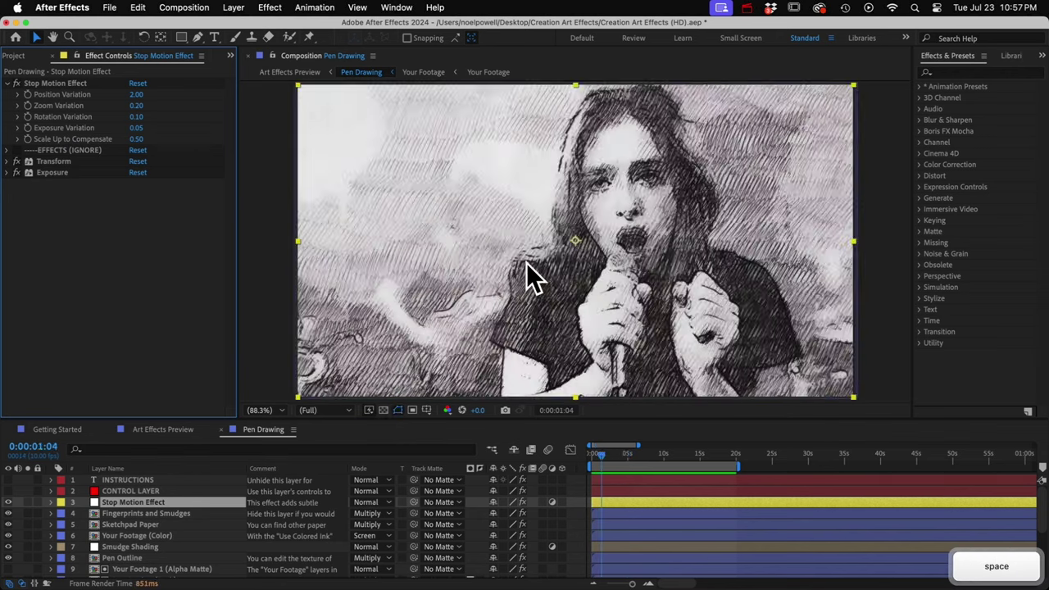
left_click(9, 501)
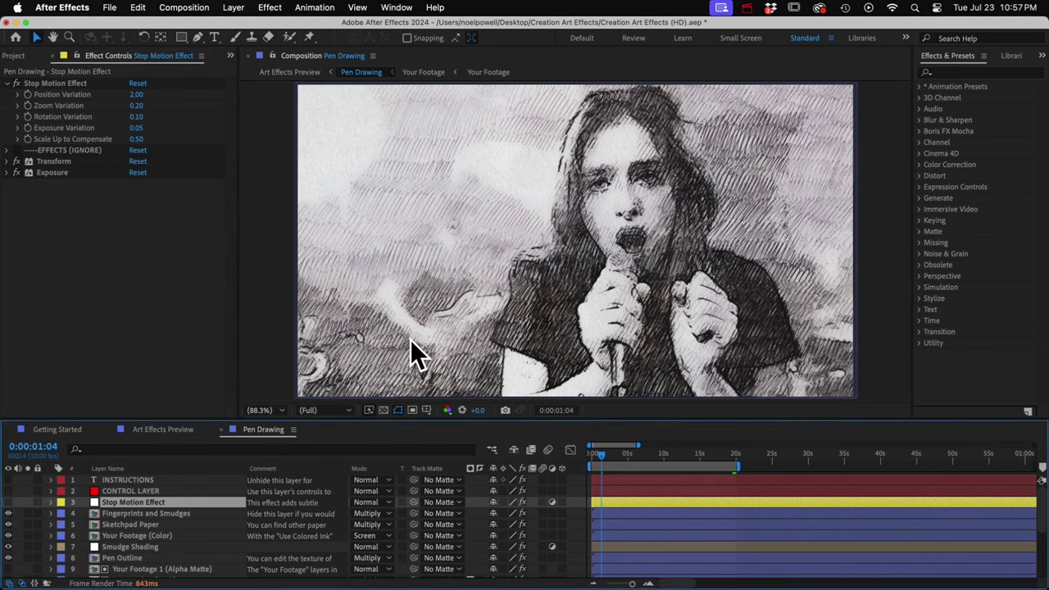
left_click(10, 501)
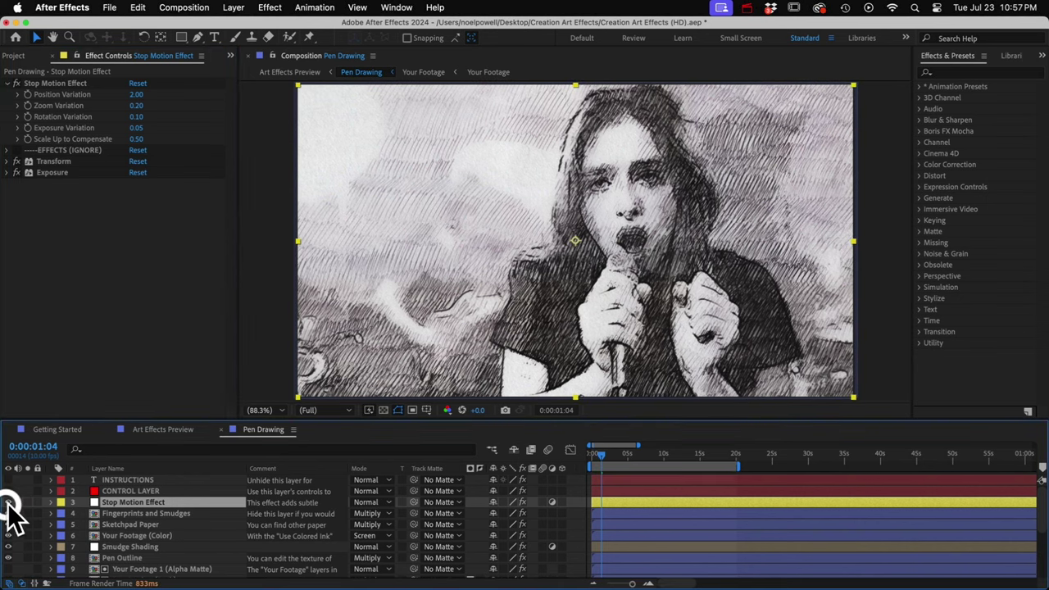
- Nudge the CONTROL LAYER's Stop Motion Effect amount, then return to the Project panel's Precomps list
left_click(117, 491)
scroll(85, 350, "down", 1)
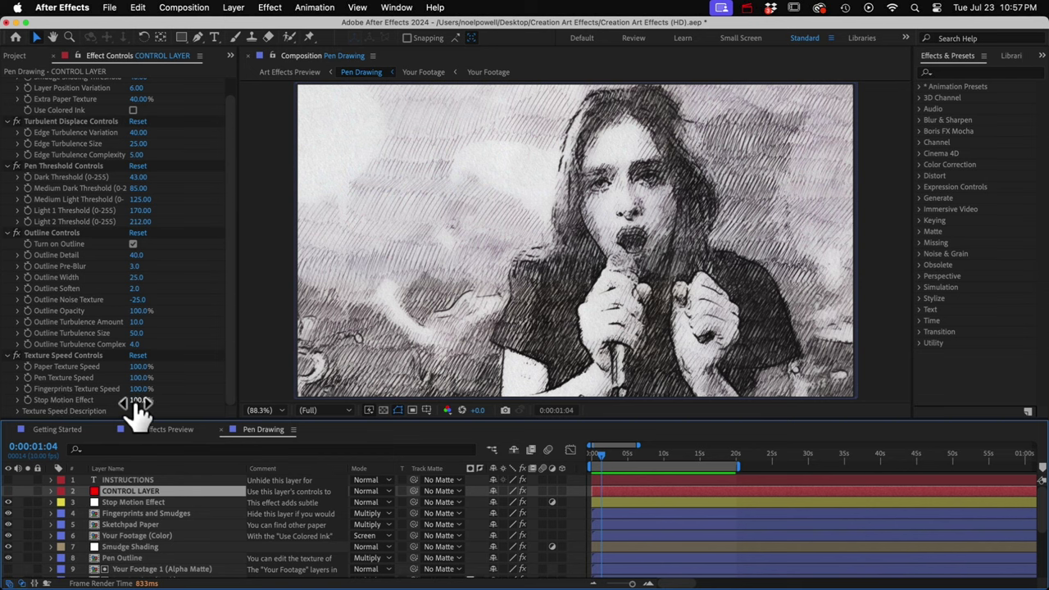
mouse_move(137, 404)
left_mouse_down()
mouse_move(187, 401)
mouse_move(141, 401)
left_mouse_up()
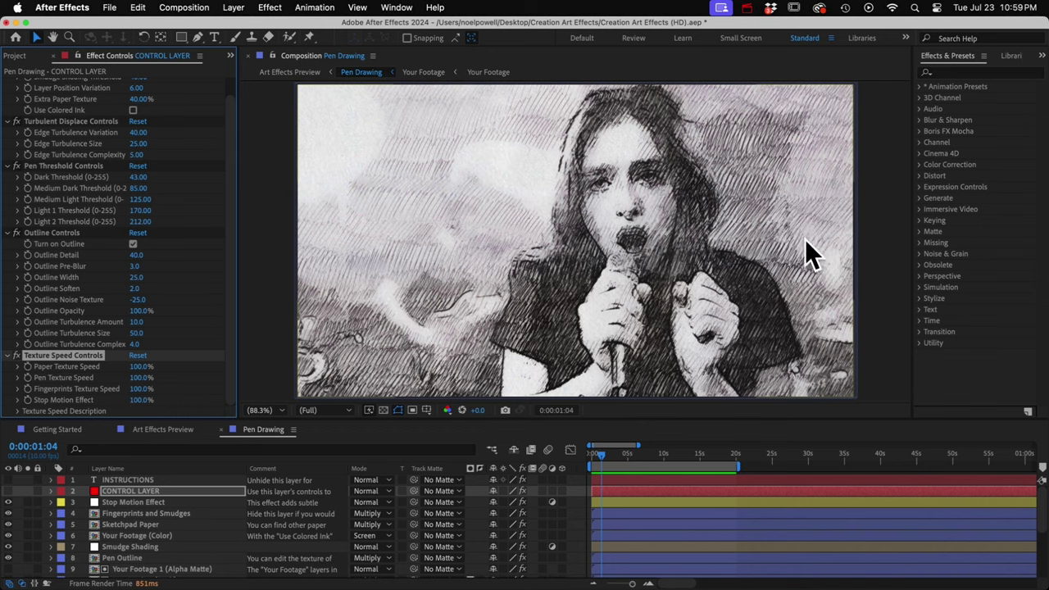
left_click(120, 491)
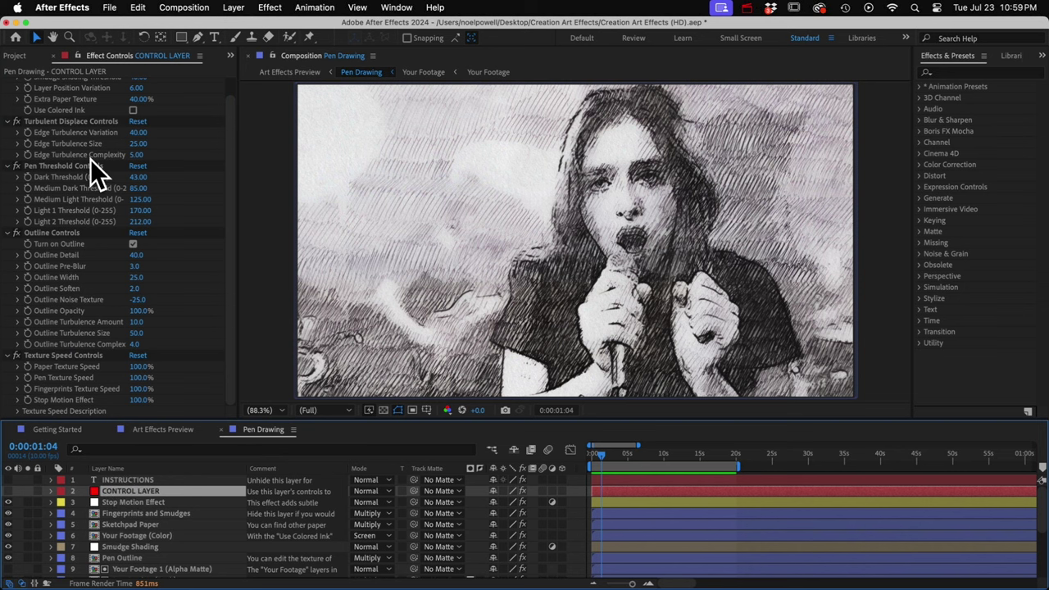
left_click(16, 56)
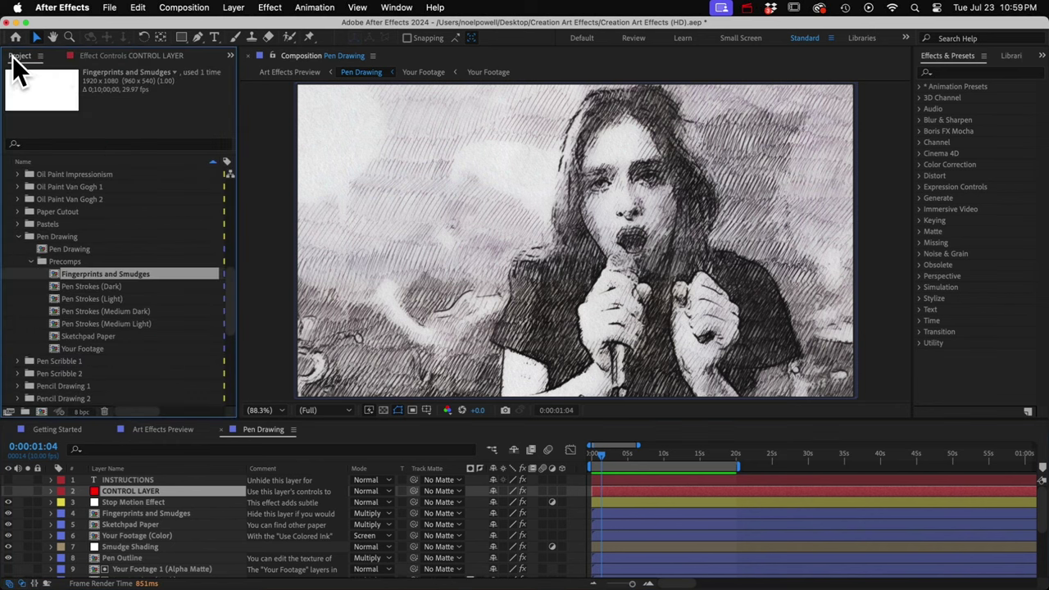
- Open the Pen Strokes (Medium Light) comp from the Precomps folder and preview its strokes
left_click(58, 262)
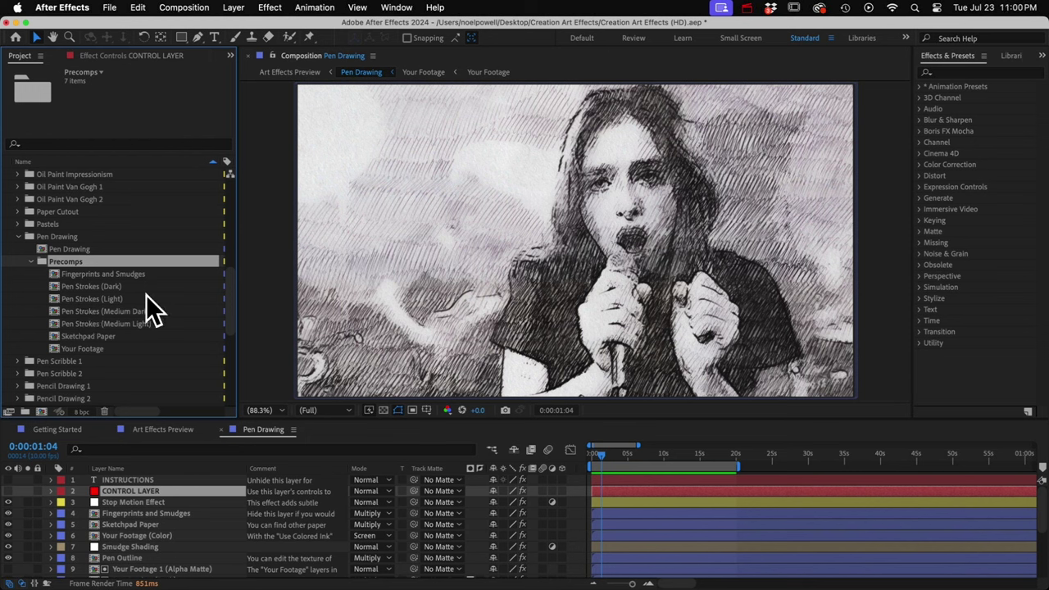
left_click(116, 325)
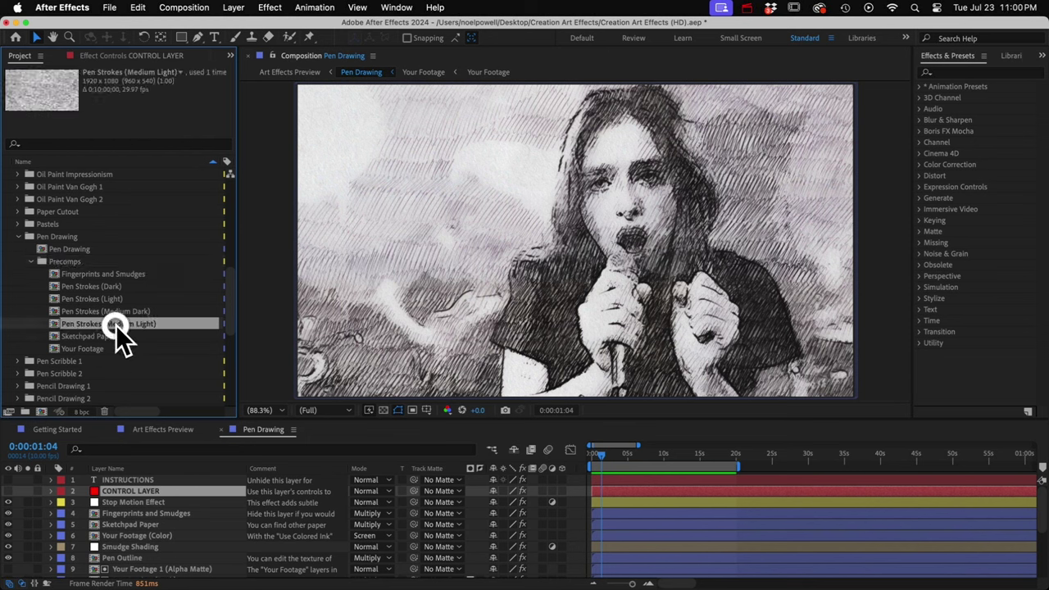
double_click(115, 324)
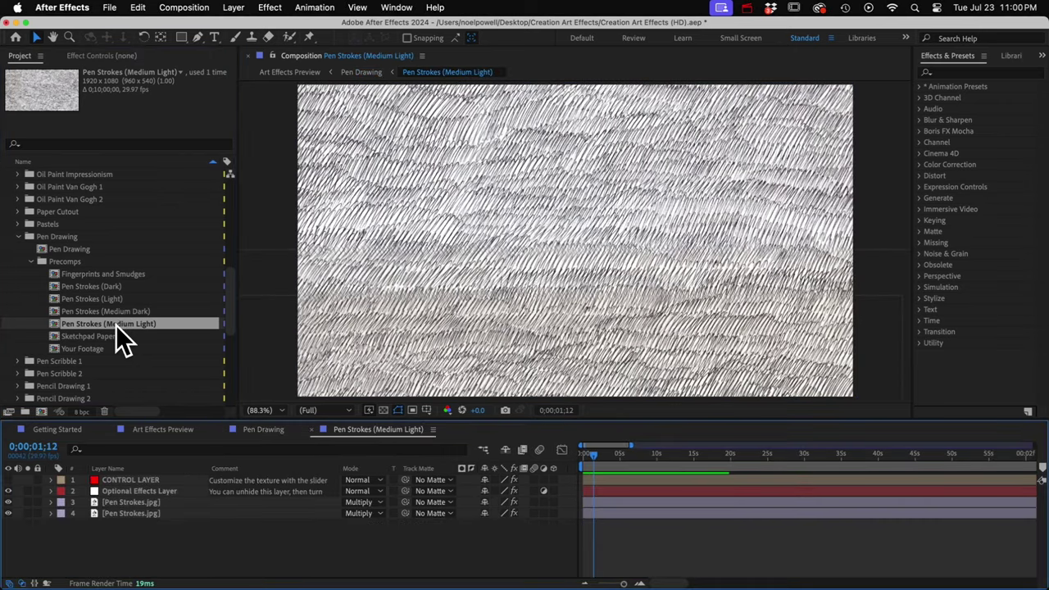
left_click(139, 503)
left_click(139, 510)
key("space")
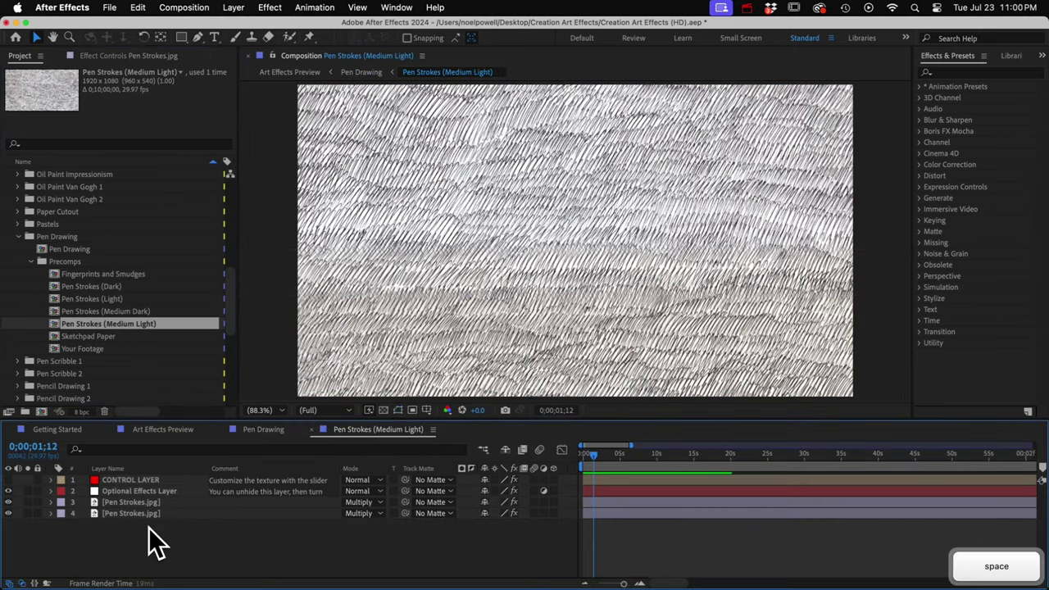
key("space")
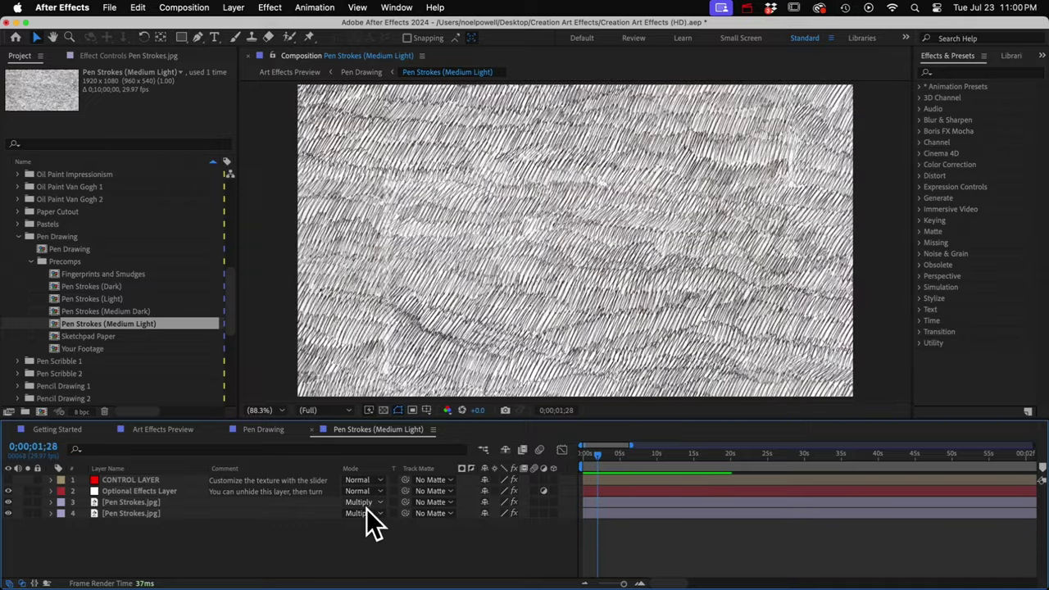
- Duplicate the Pen Strokes.jpg layer twice to darken the strokes, then undo the copies
left_click(128, 502)
key("super+d")
key("super+d")
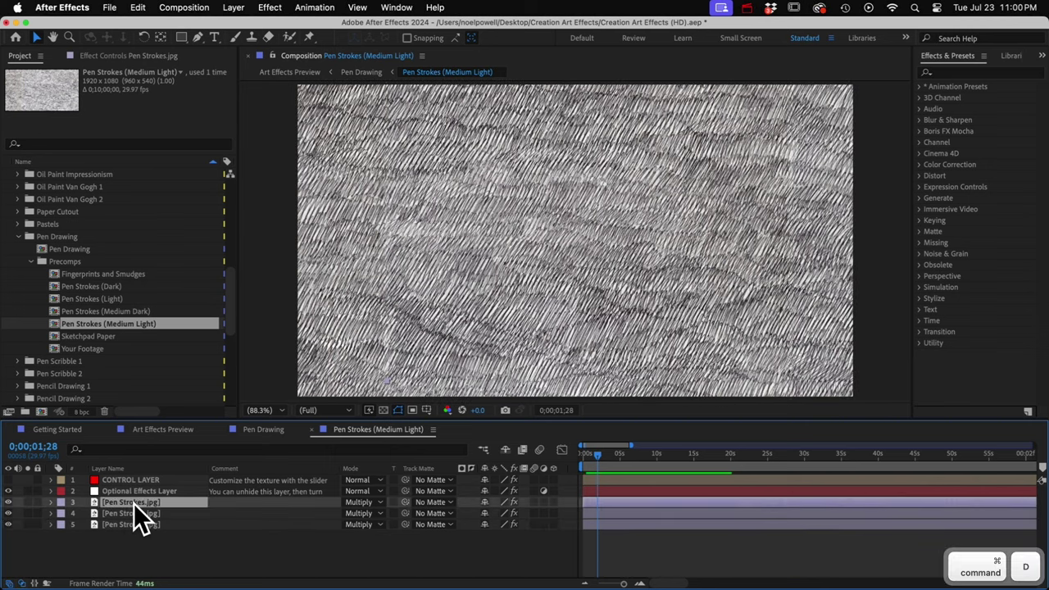
key("super+d")
key("super+d")
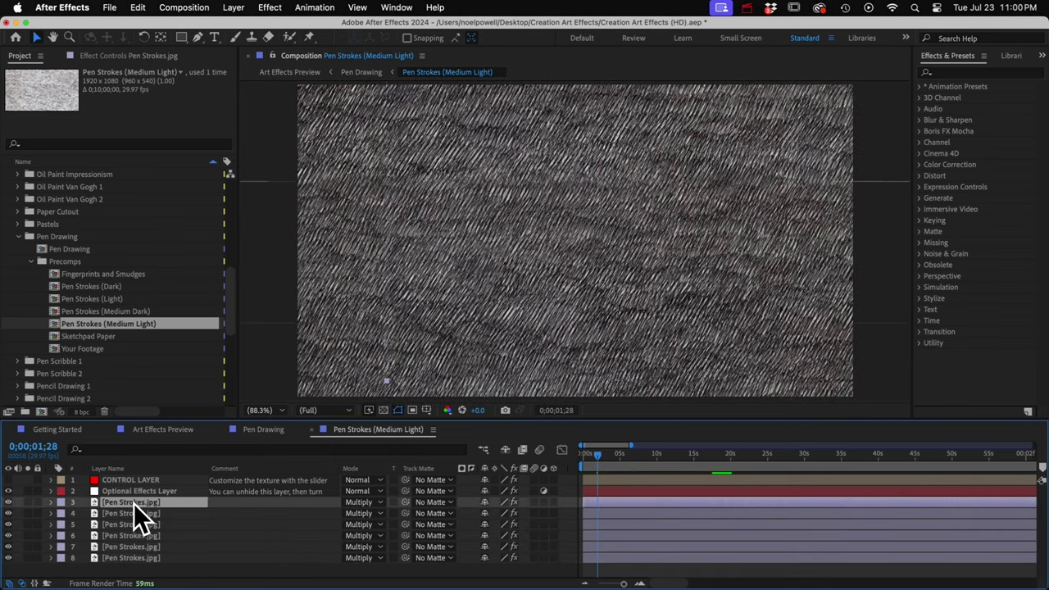
key("super+z")
key("super+z")
key("super+z")
key("super+z")
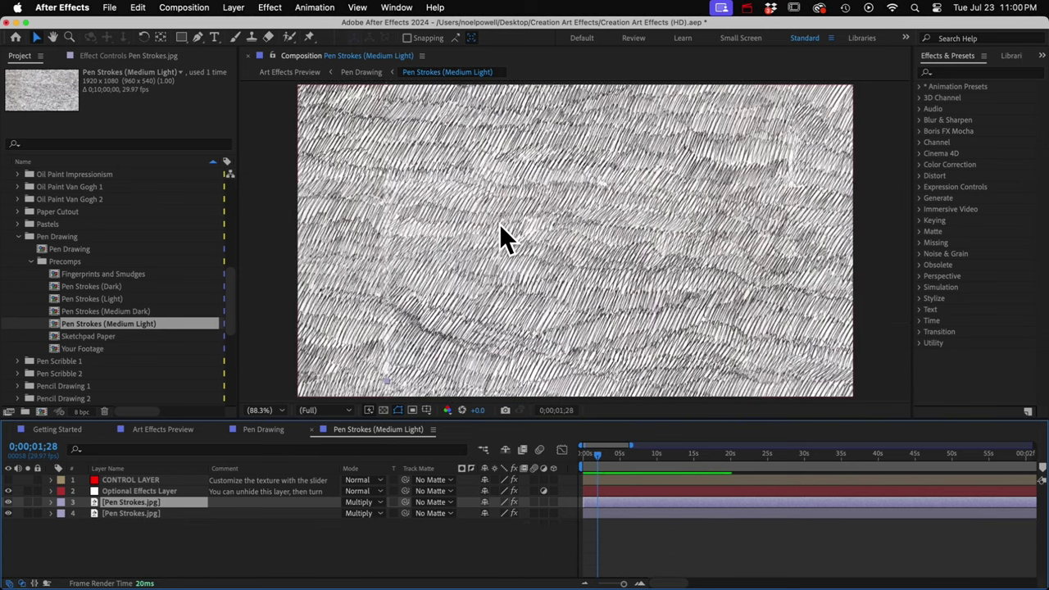
- On CONTROL LAYER, try Random Rotation then turn it off, and set texture Scale to 30
left_click(121, 481)
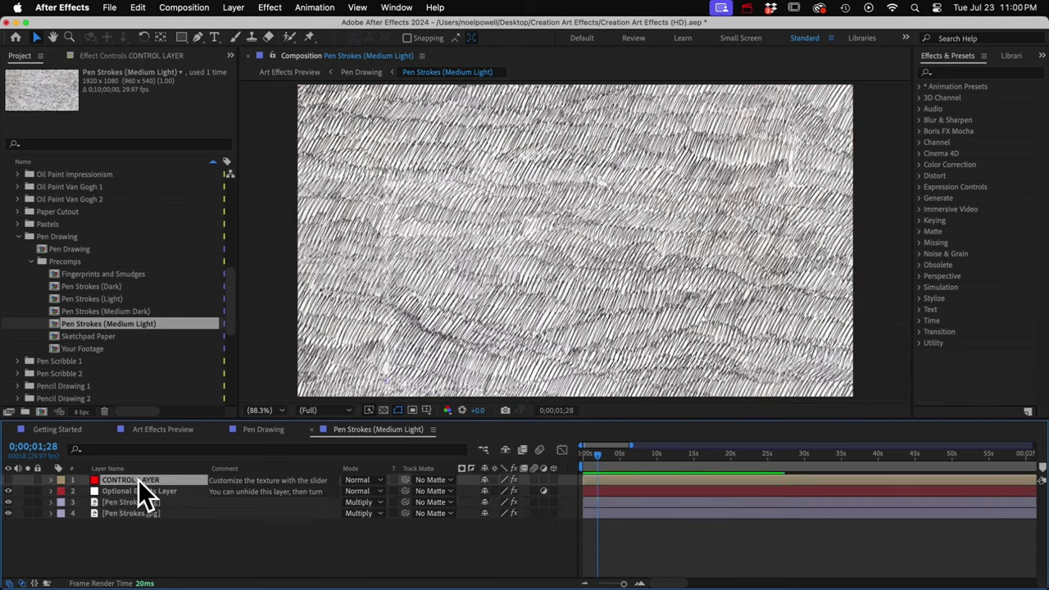
left_click(100, 57)
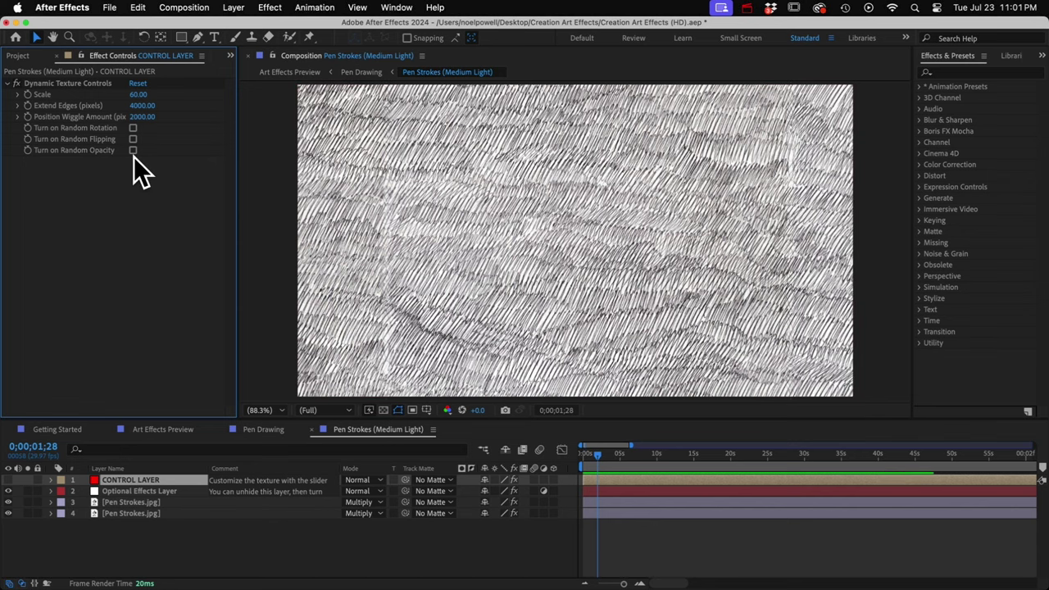
left_click(133, 129)
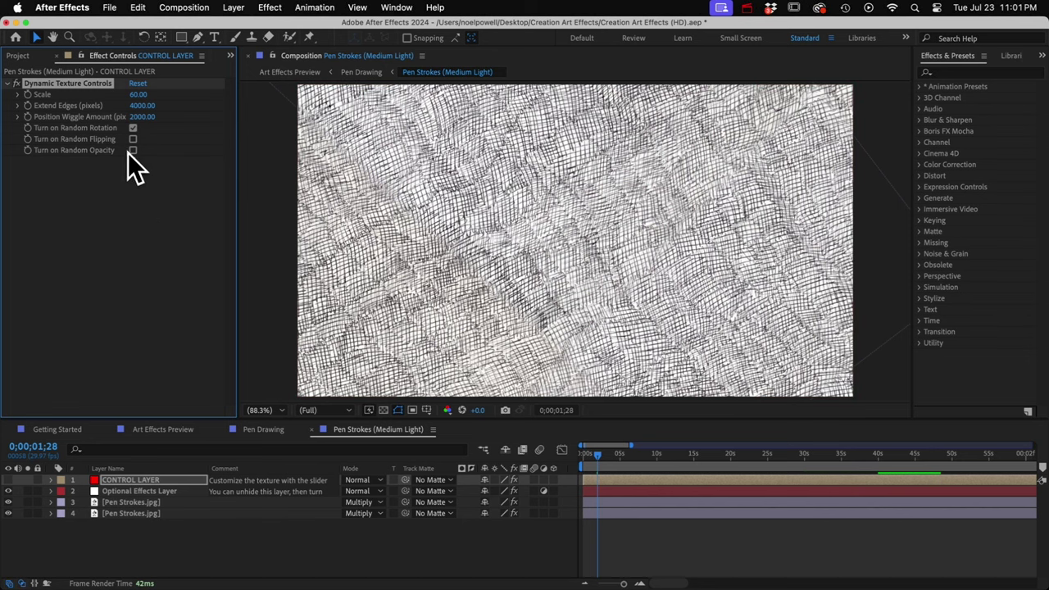
left_click(133, 129)
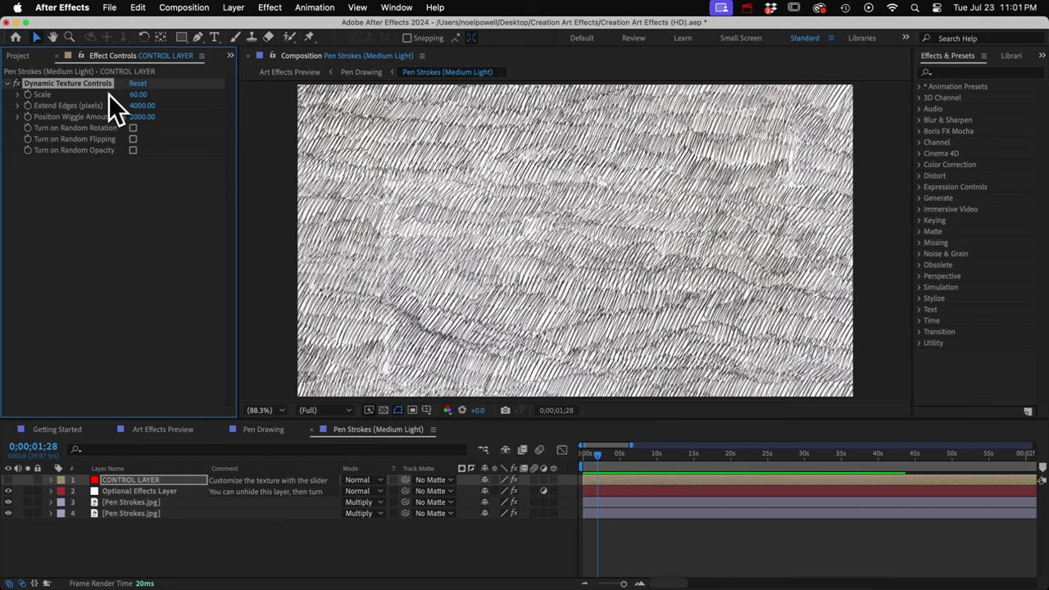
left_click(140, 97)
type("30")
key("Return")
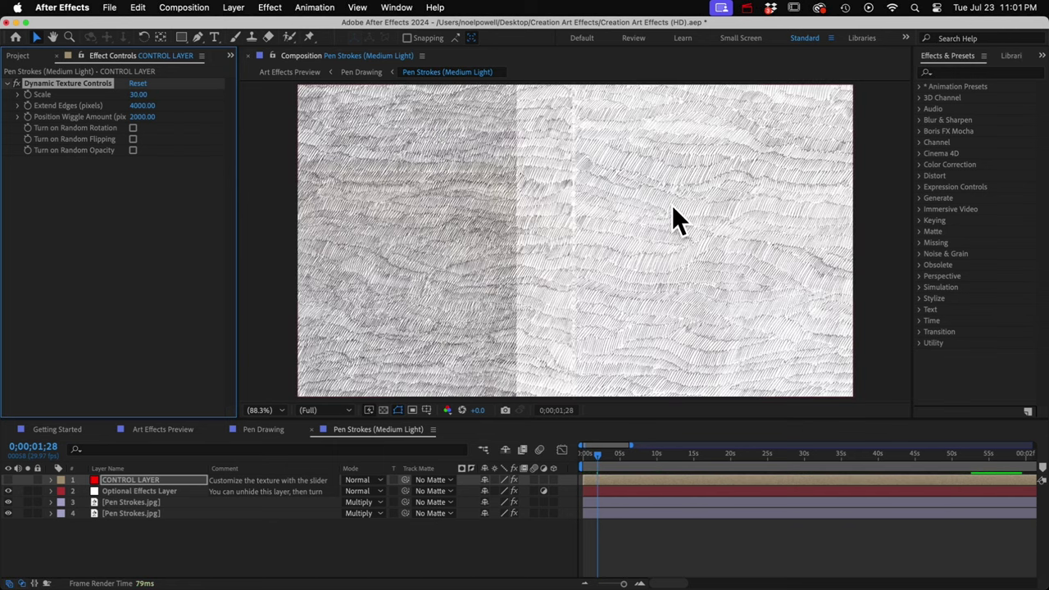
- Zoom out beyond the frame, preview, and park the time indicator at 0;00;04;13
key("comma")
key("comma")
key("space")
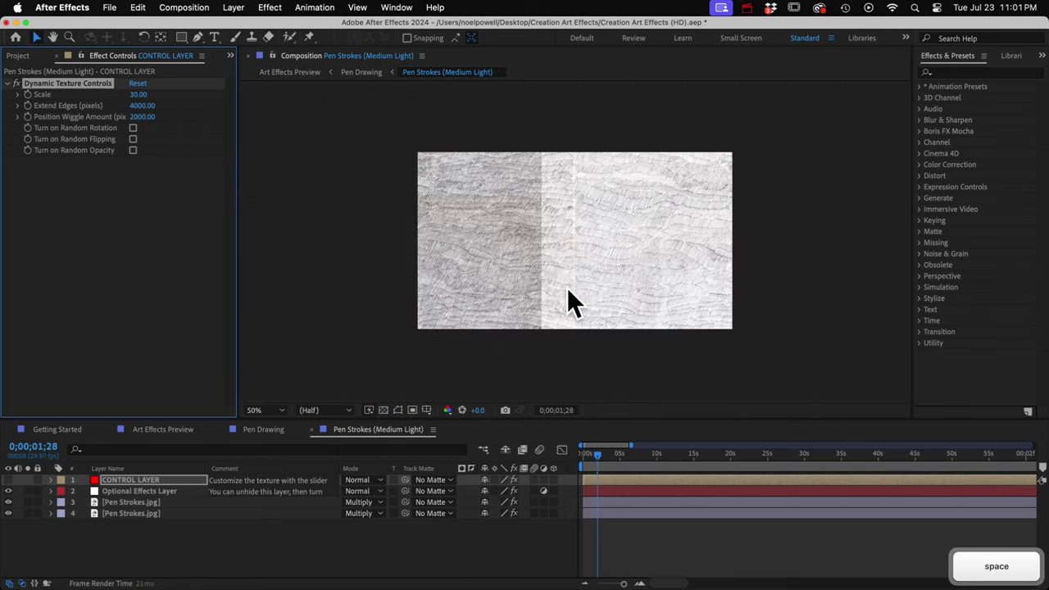
key("space")
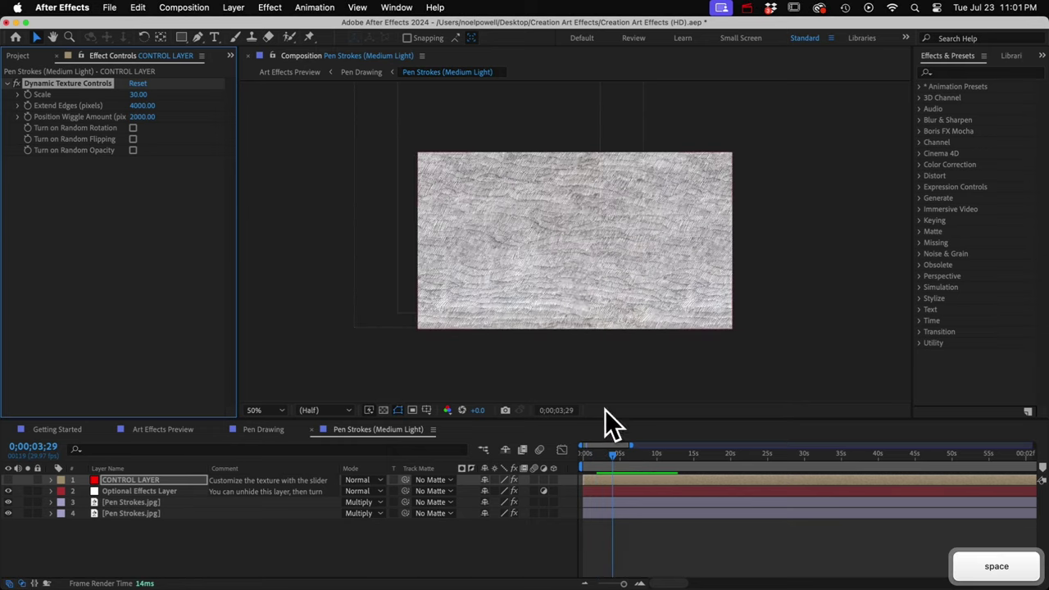
left_click_drag(612, 452, 616, 452)
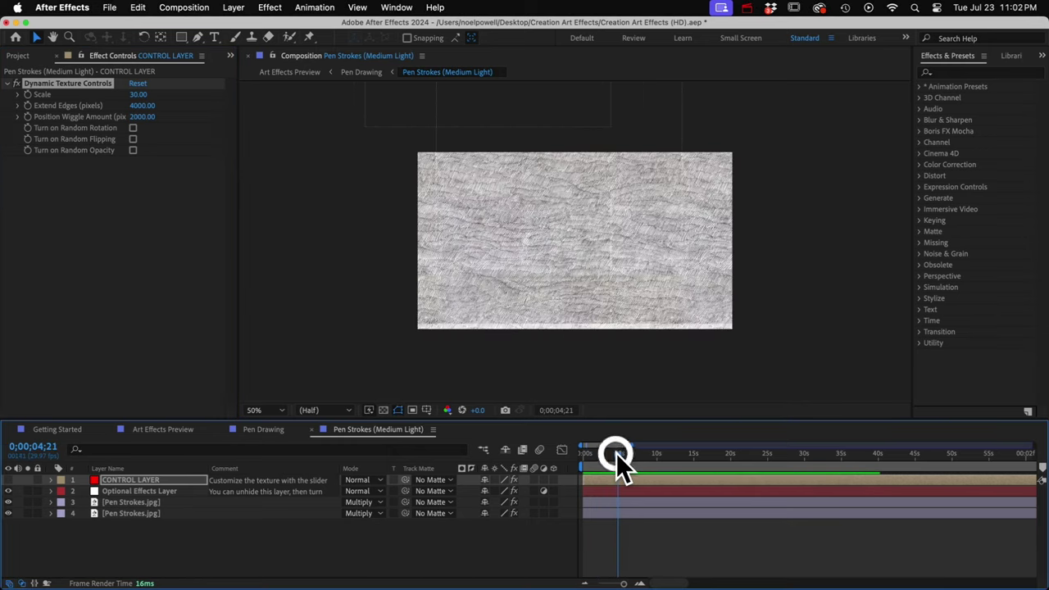
left_click(615, 454)
left_click_drag(615, 453, 615, 453)
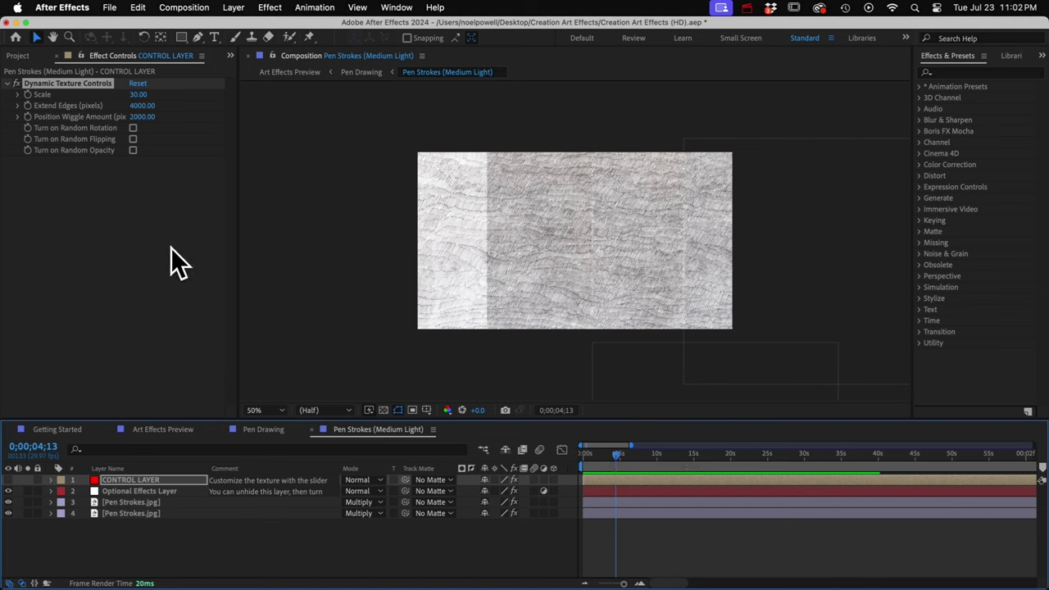
- Set Extend Edges to 5000 and Position Wiggle Amount to 1000, then play the result
left_click(54, 115)
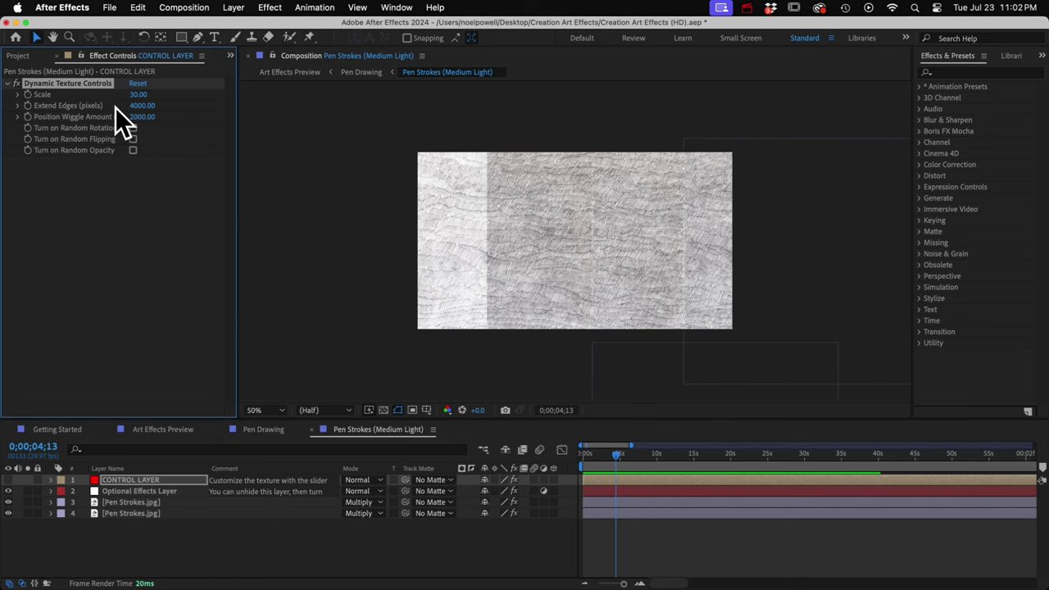
left_click(136, 105)
type("5000")
key("Return")
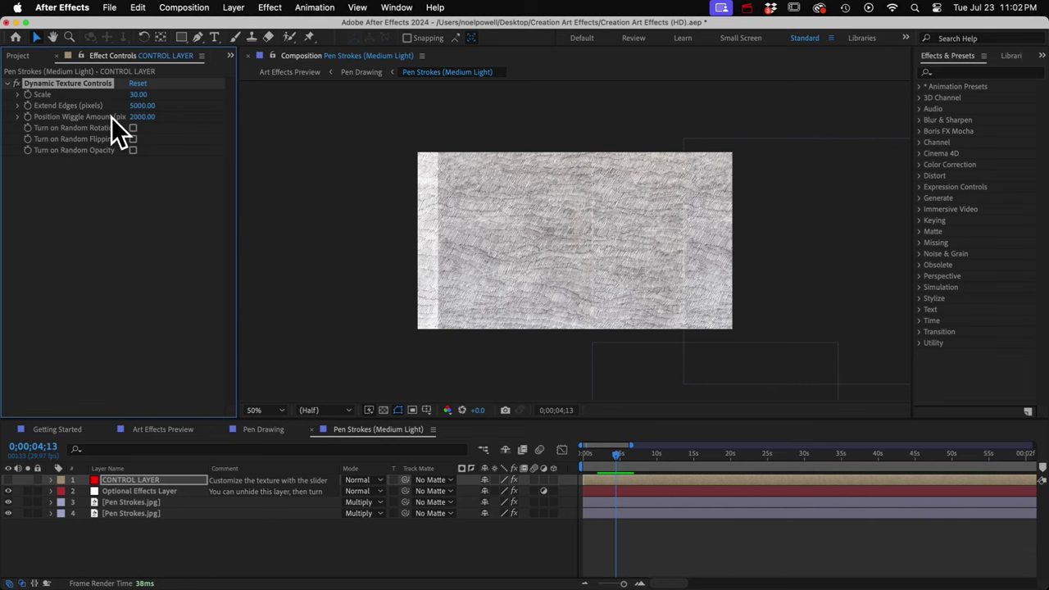
left_click_drag(237, 122, 260, 119)
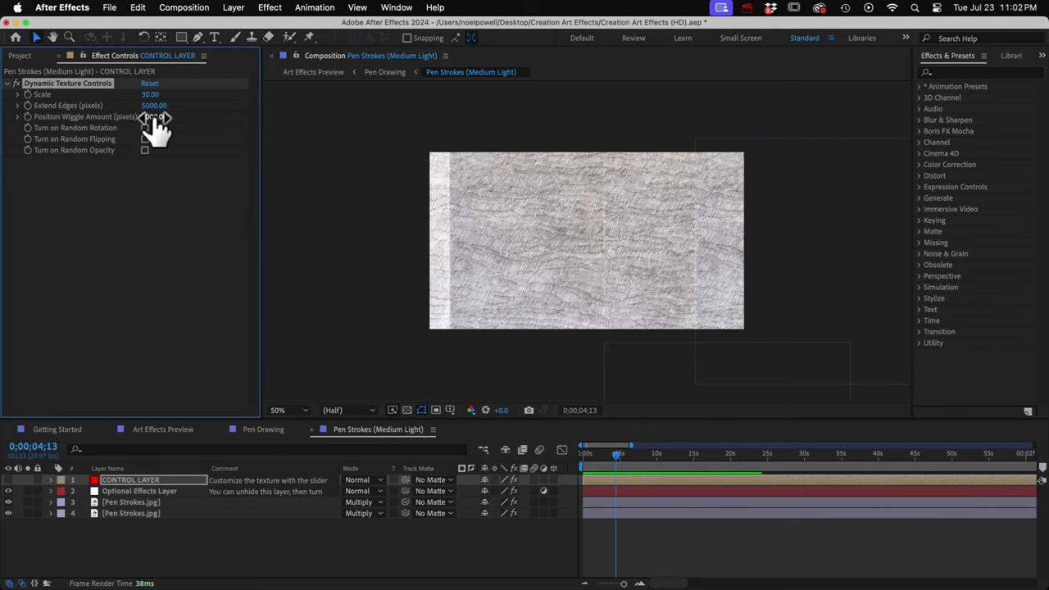
left_click(154, 117)
type("1000")
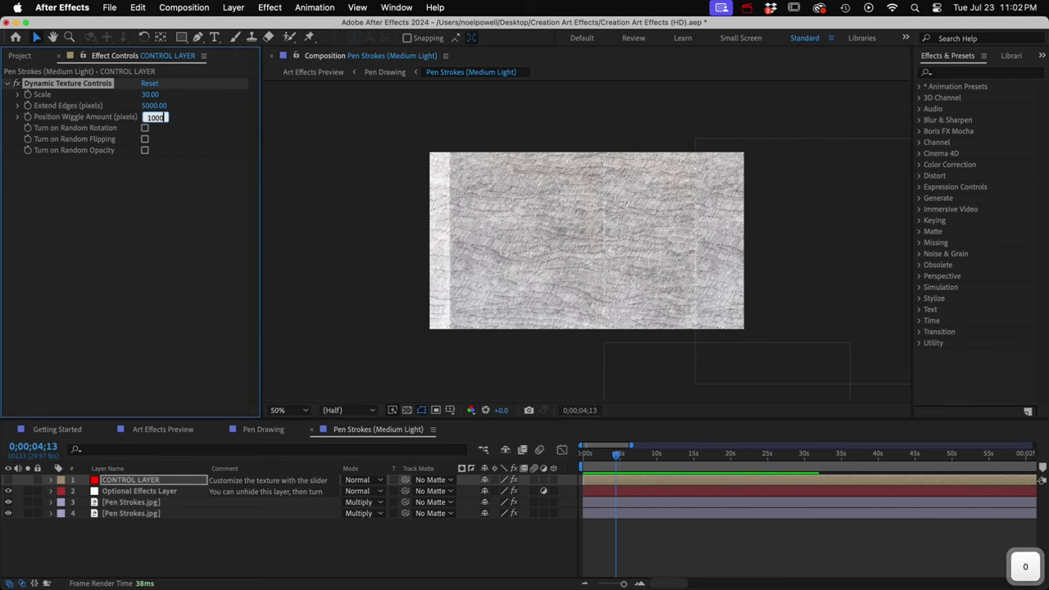
key("Return")
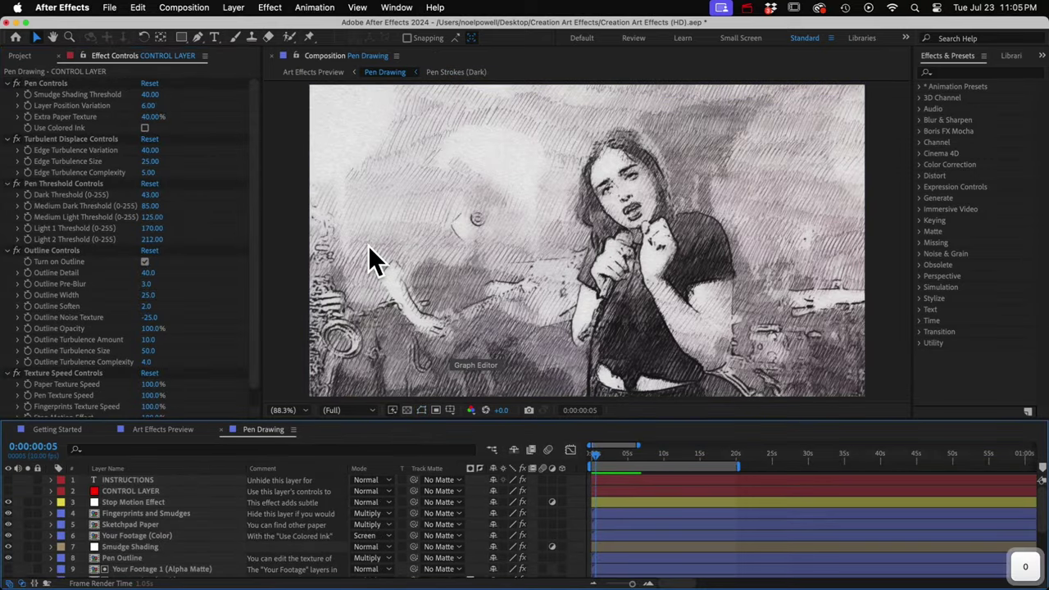
key("space")
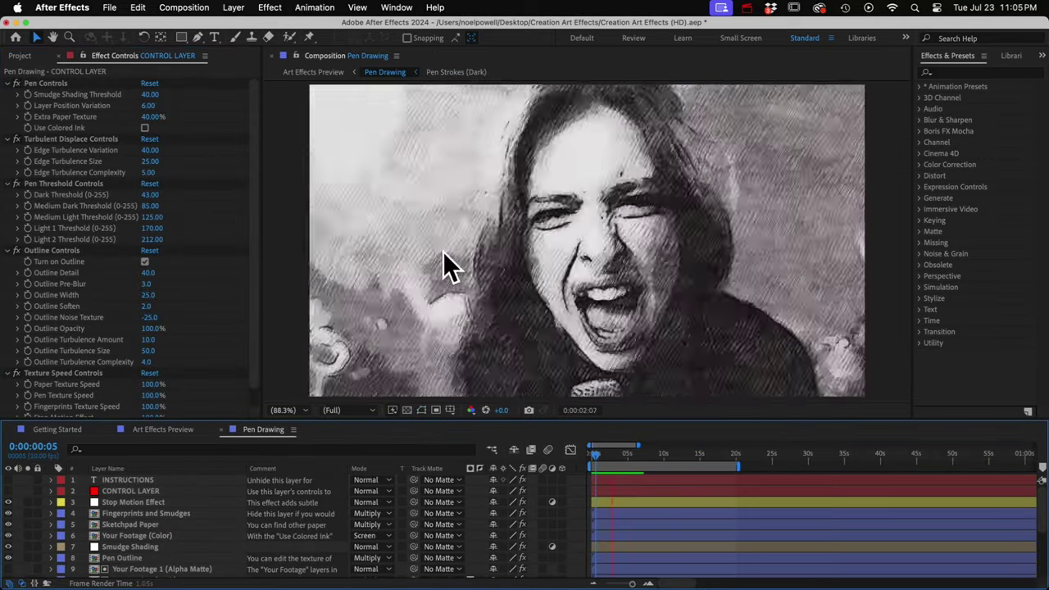
- Stop playback at three seconds, collapse Art Effects and expand the nested Dynamic Textures folders
key("space")
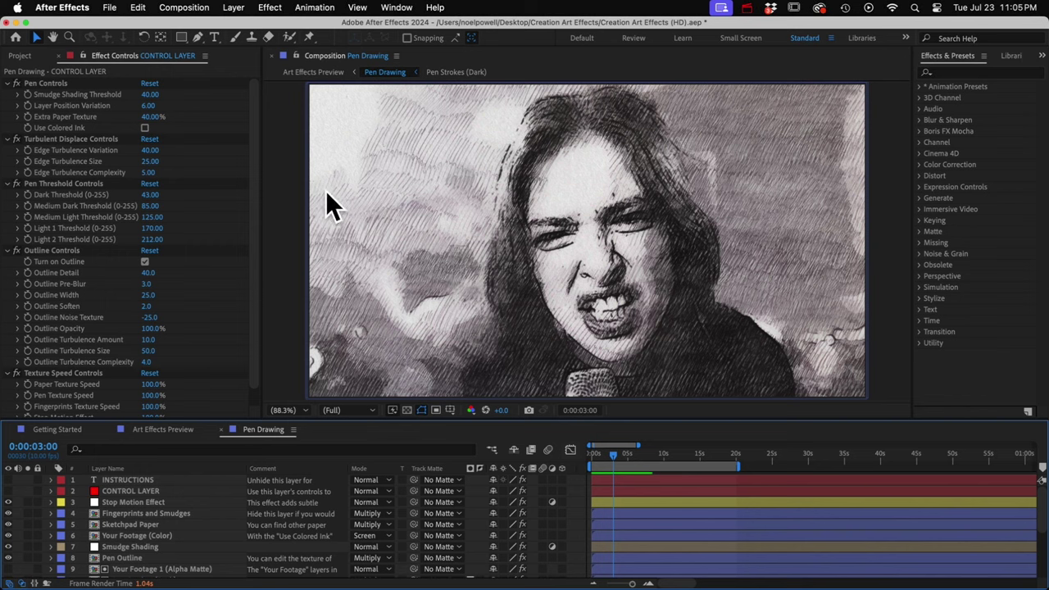
left_click(20, 56)
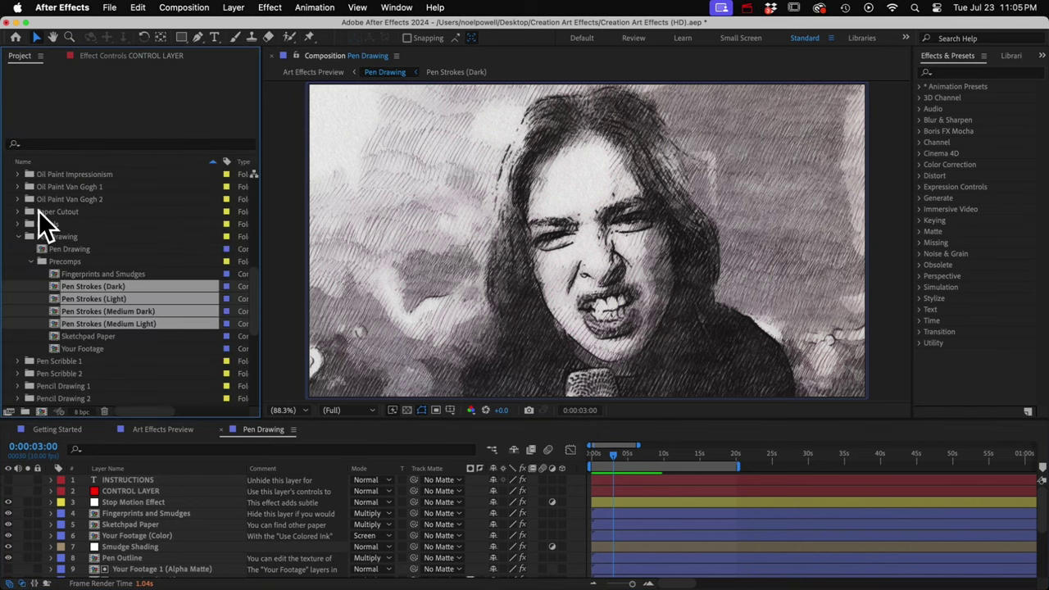
scroll(39, 211, "up", 10)
left_click(6, 199)
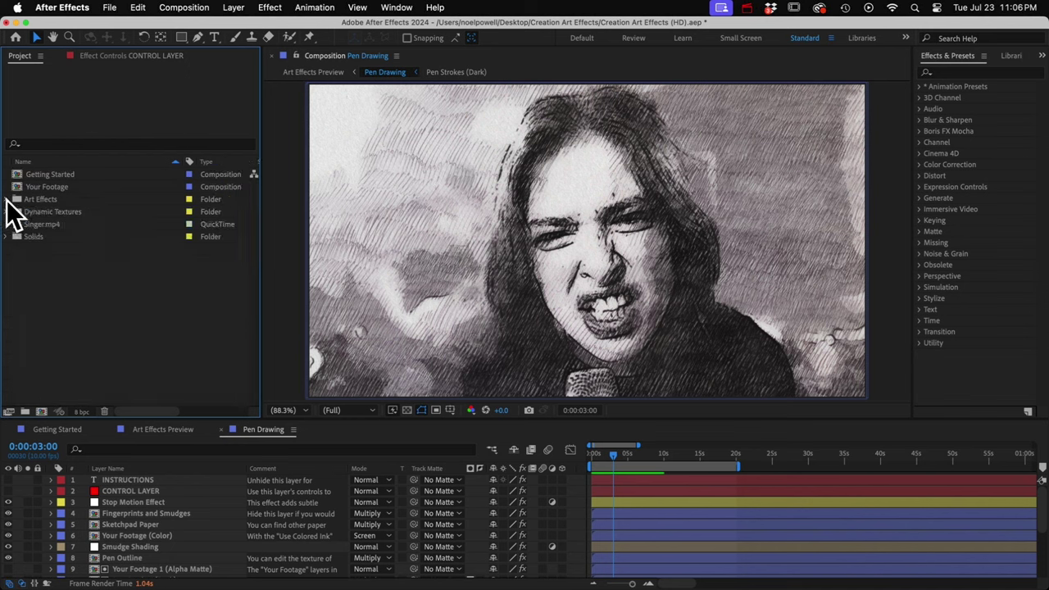
left_click(45, 213)
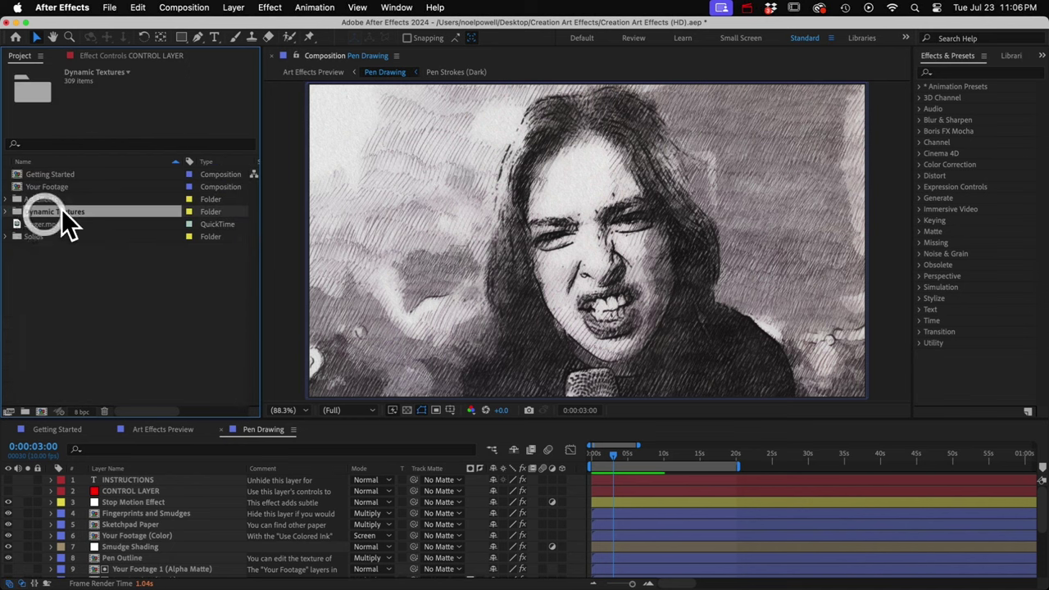
left_click(6, 211)
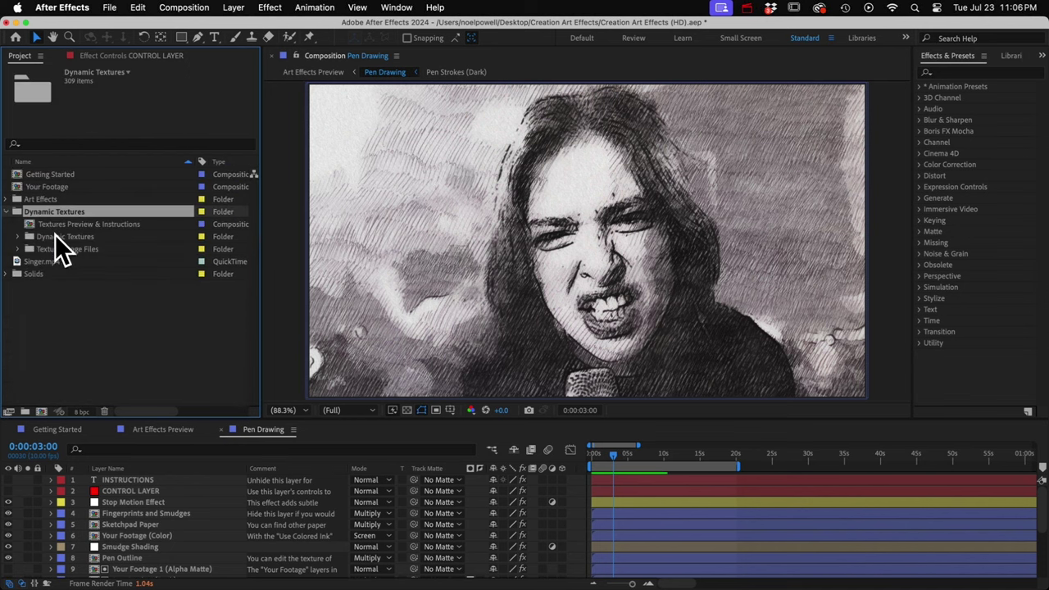
left_click(18, 236)
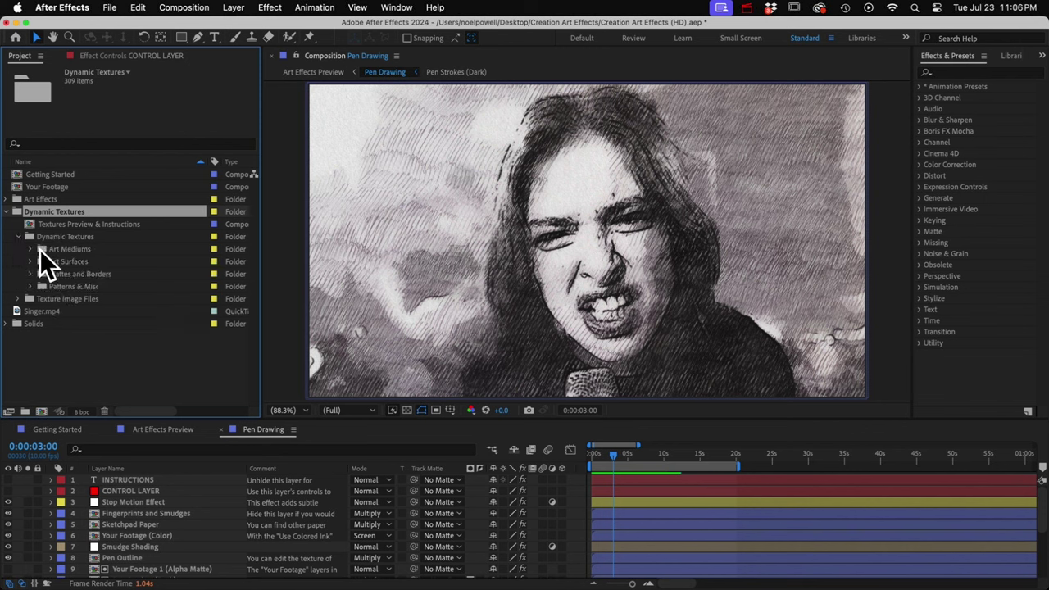
- Browse the Art Mediums and Art Surfaces texture lists, then select Patterns & Misc
left_click(27, 248)
left_click(29, 248)
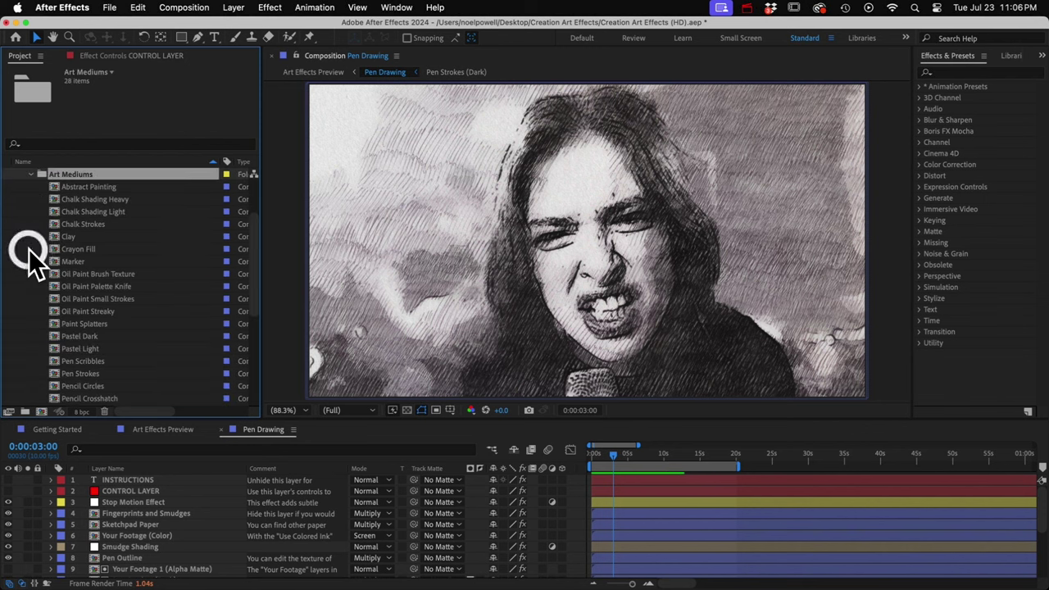
left_click(31, 173)
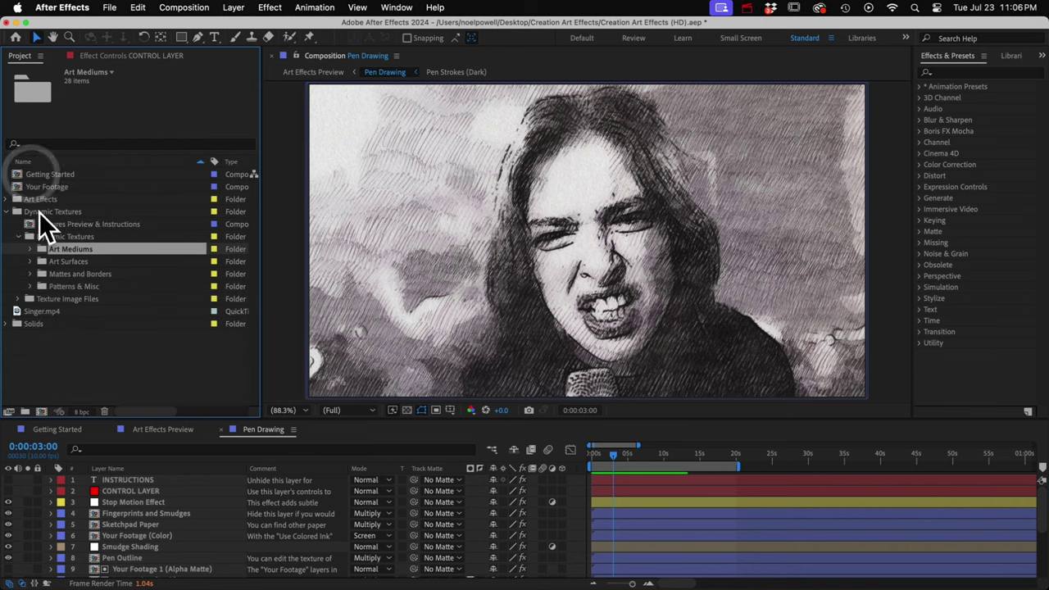
left_click(30, 260)
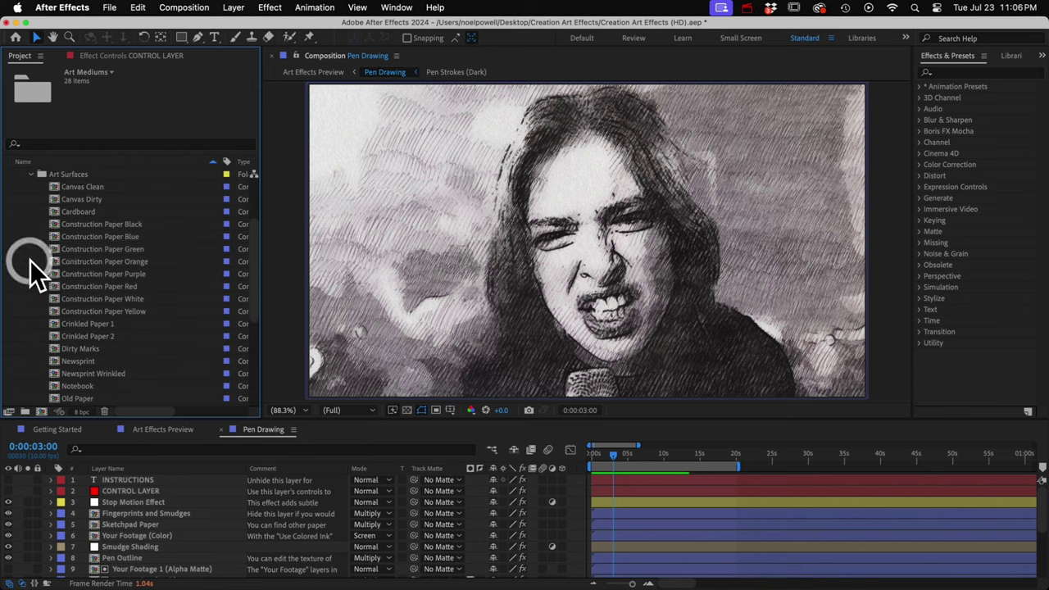
left_click(31, 174)
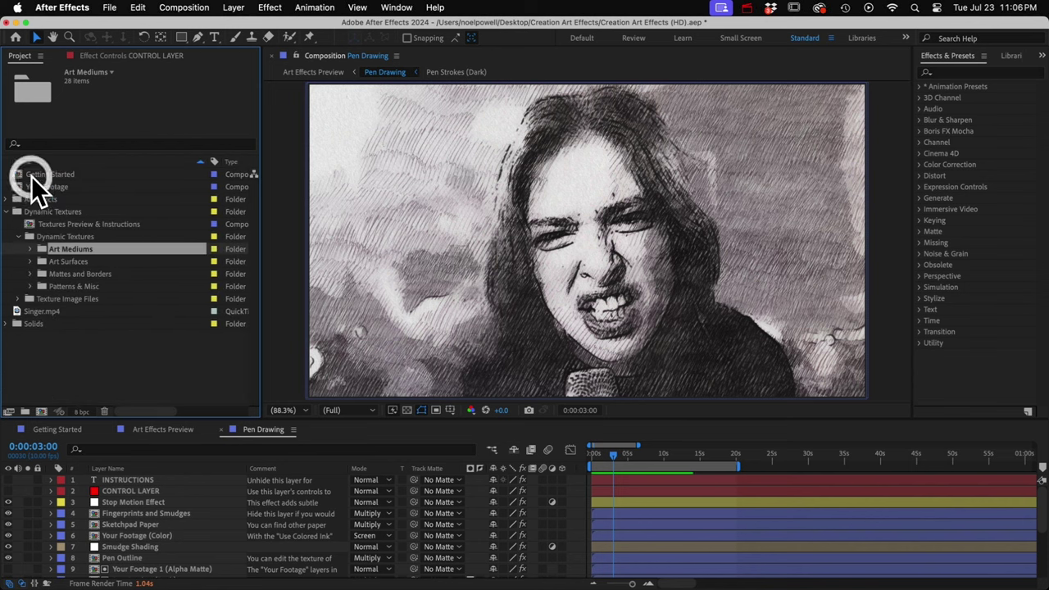
left_click(59, 286)
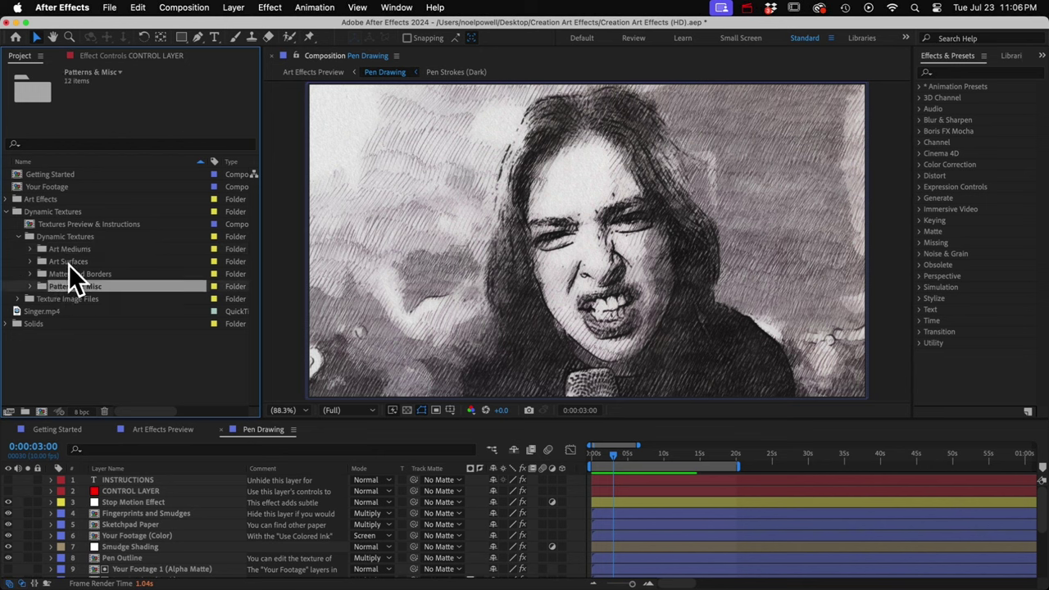
- Swap the Sketchpad Paper layer's source for the Old Paper texture from the Art Surfaces folder
left_click(69, 263)
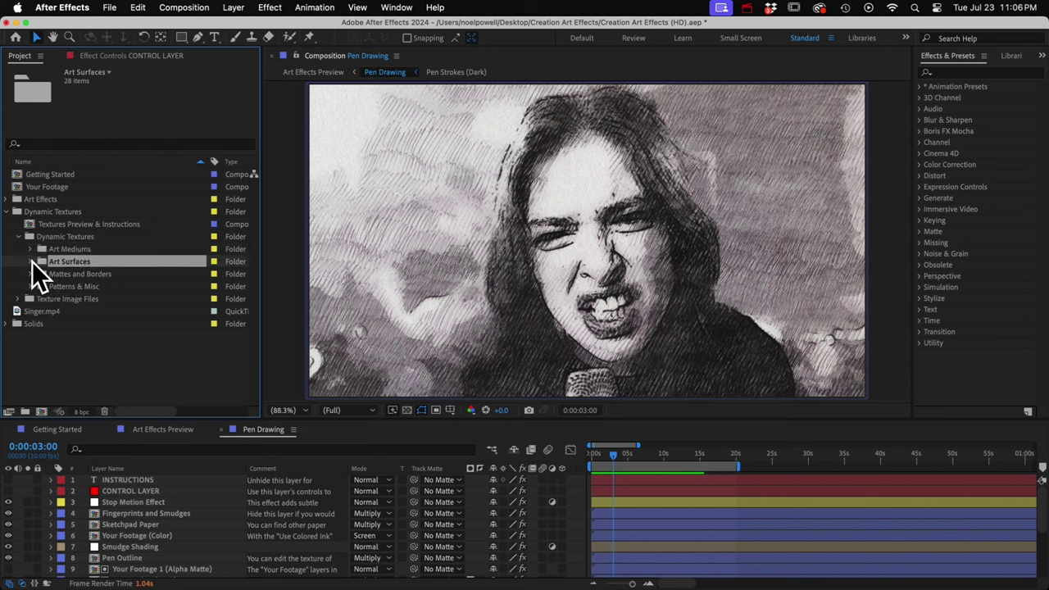
left_click(31, 261)
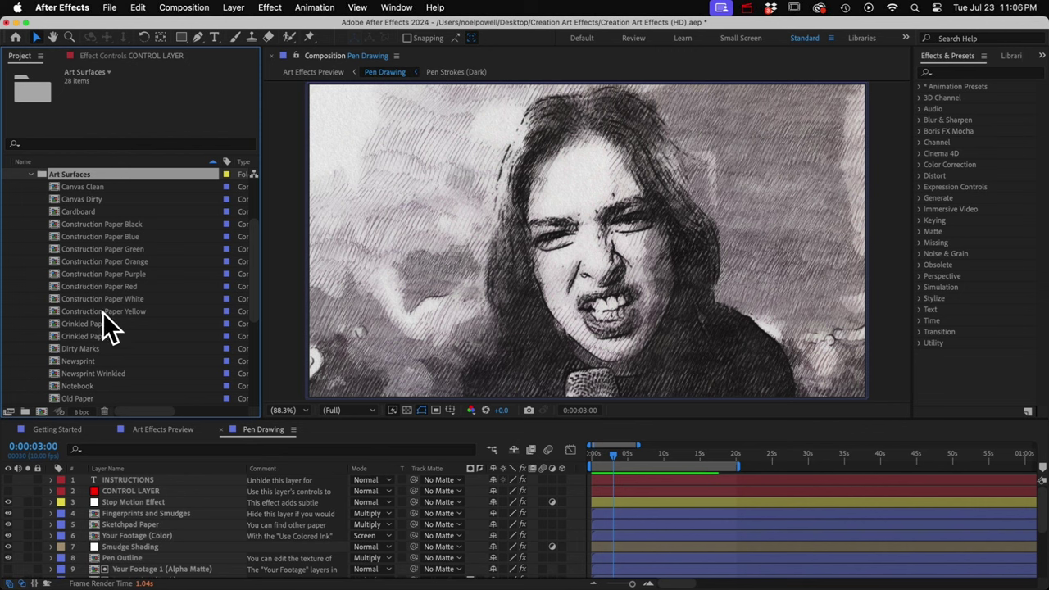
scroll(86, 348, "down", 3)
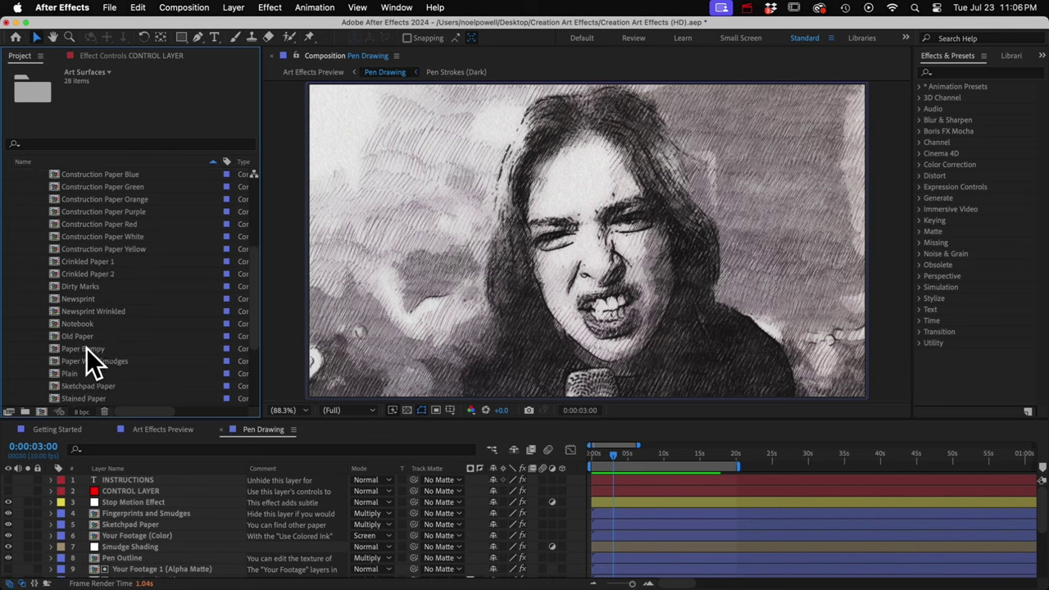
left_click(75, 336)
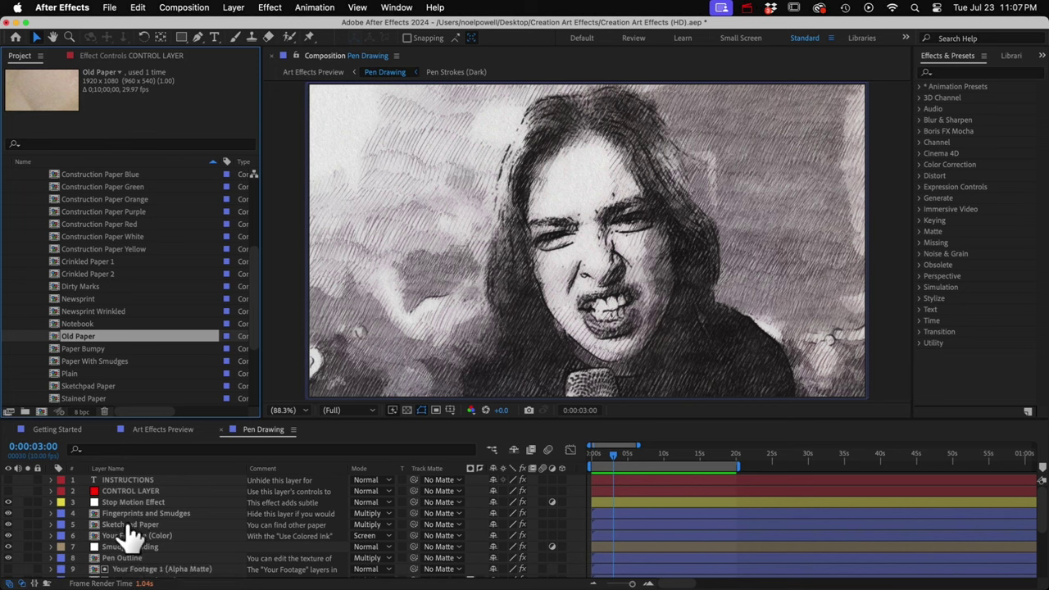
left_click(126, 523)
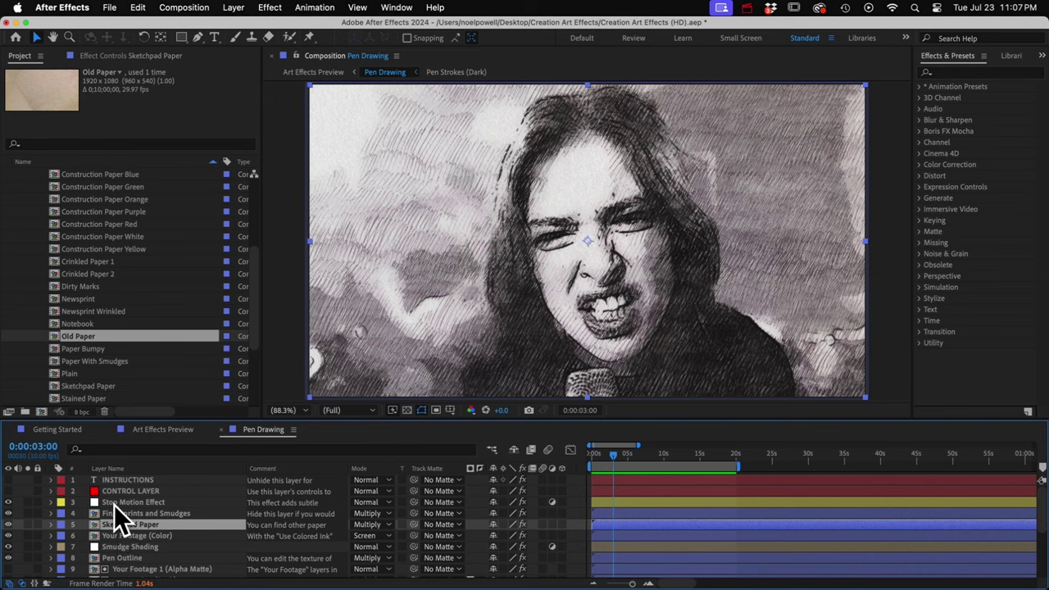
mouse_move(75, 337)
left_mouse_down()
mouse_move(139, 512)
mouse_move(139, 501)
left_mouse_up()
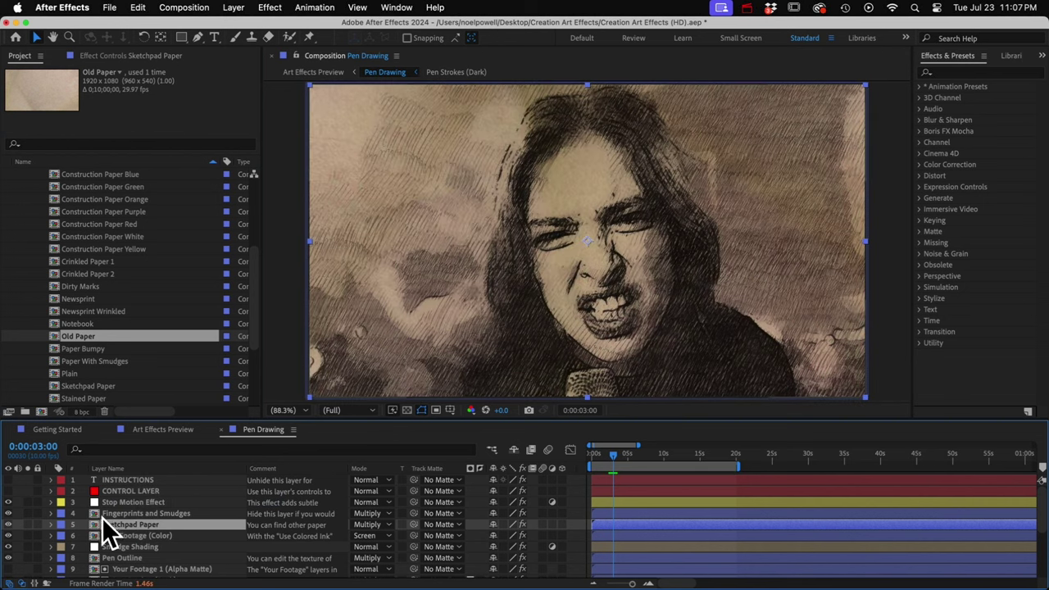
left_click(111, 524)
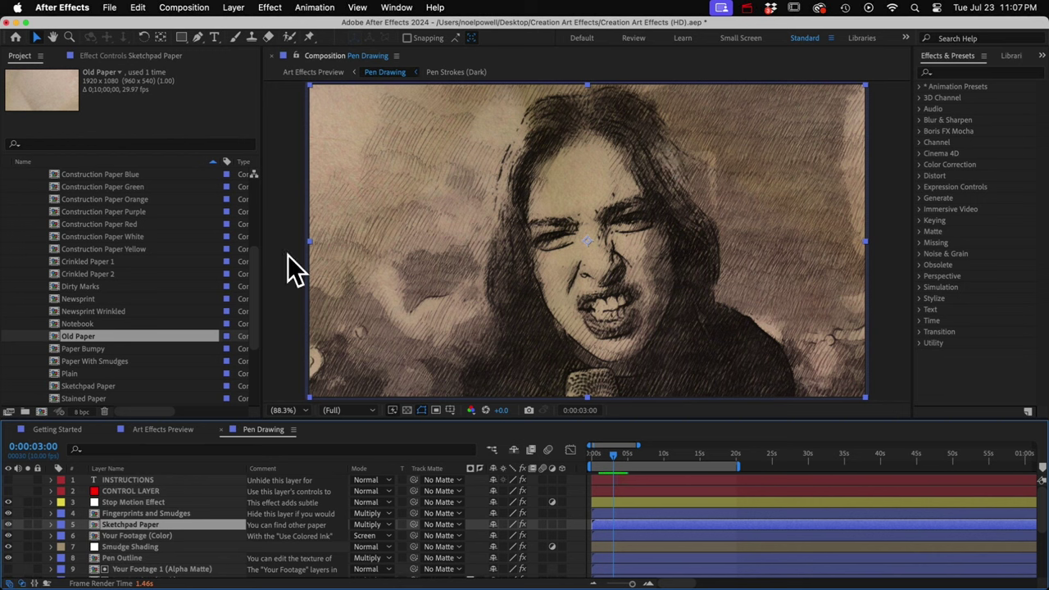
- Open the Old Paper comp and locate Crinkled Paper 1.jpg in the Art Surfaces texture folder
double_click(121, 521)
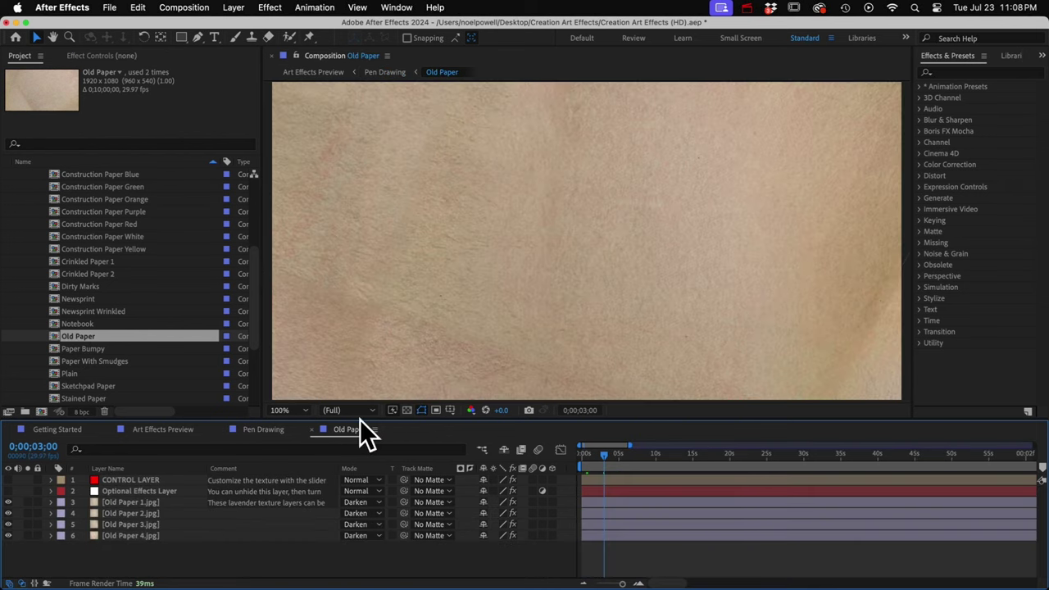
scroll(79, 213, "up", 5)
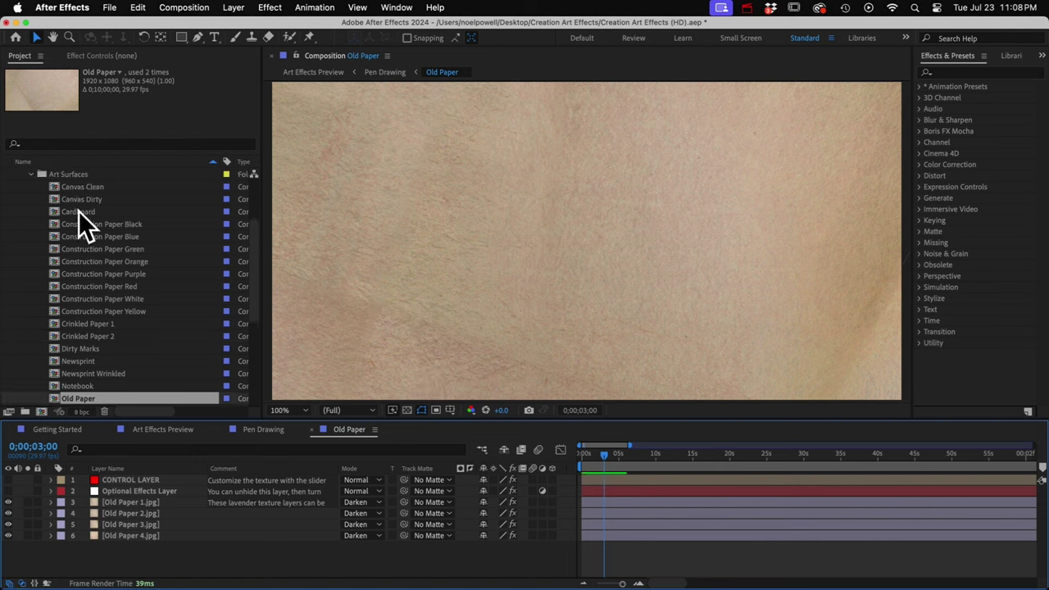
left_click(31, 225)
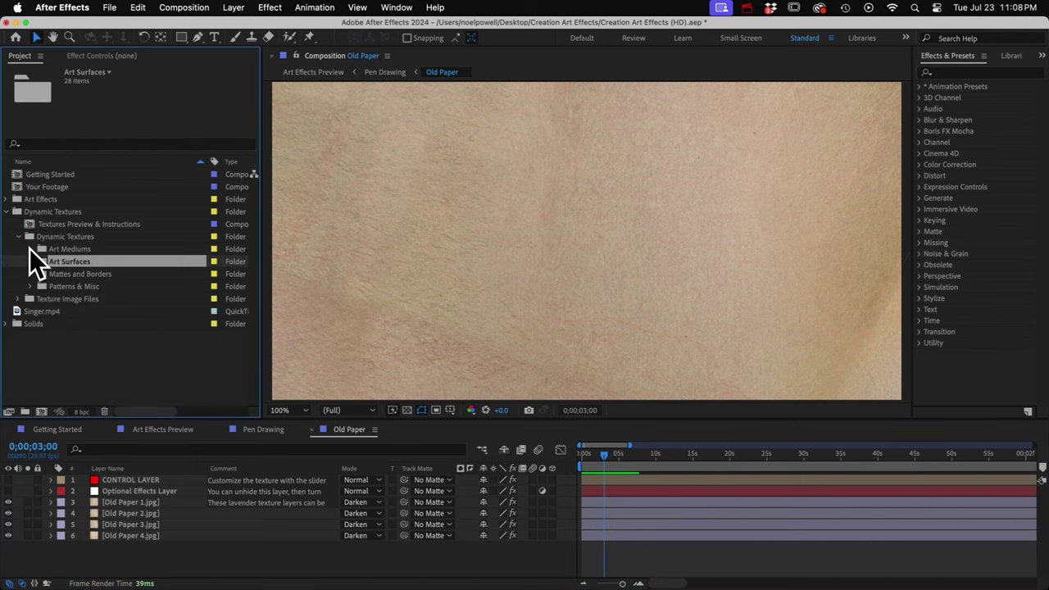
left_click(18, 237)
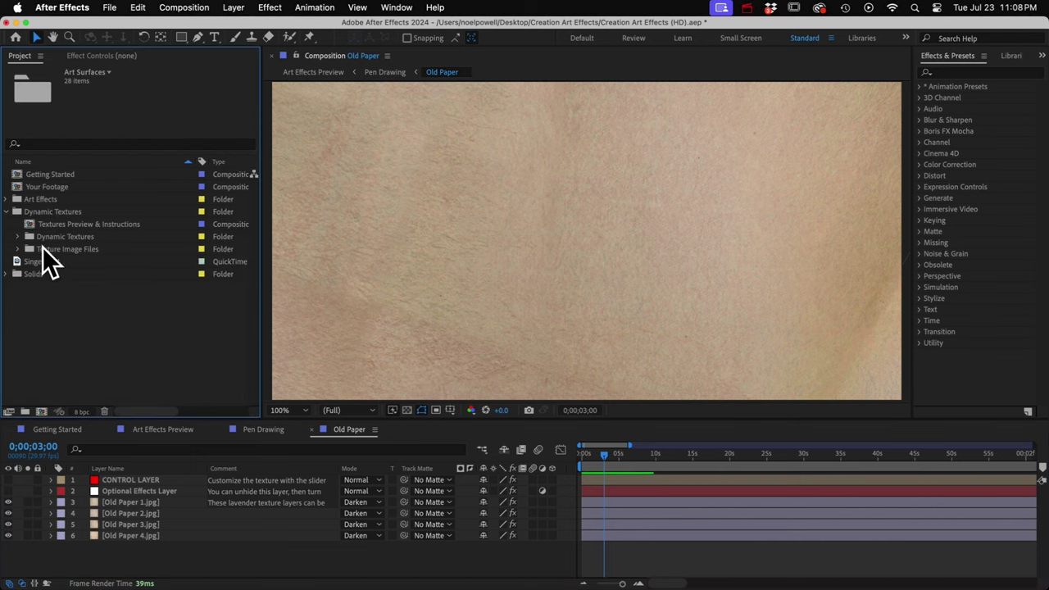
left_click(46, 250)
left_click(17, 249)
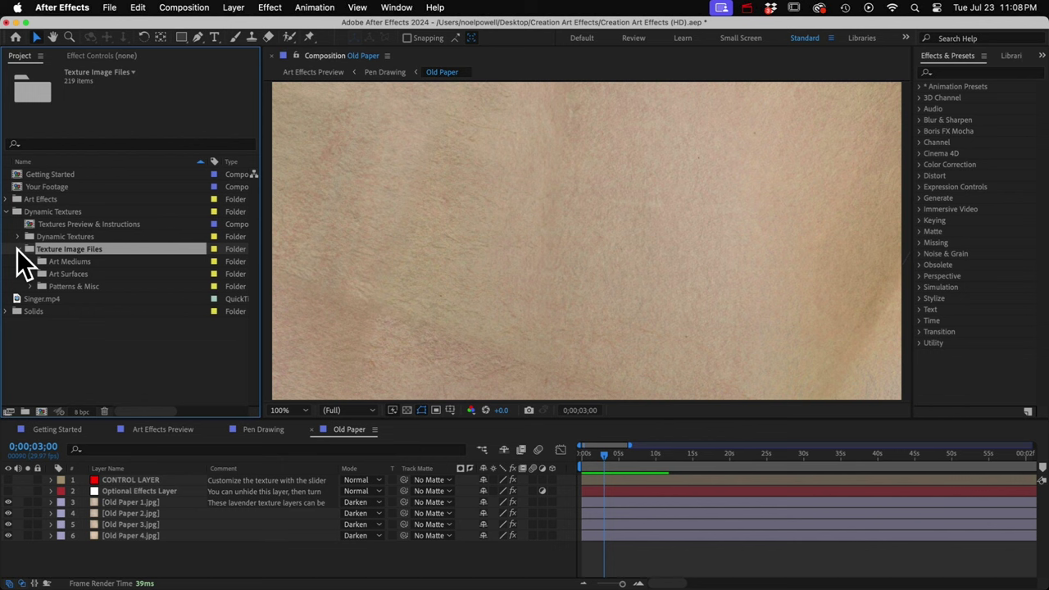
left_click(42, 274)
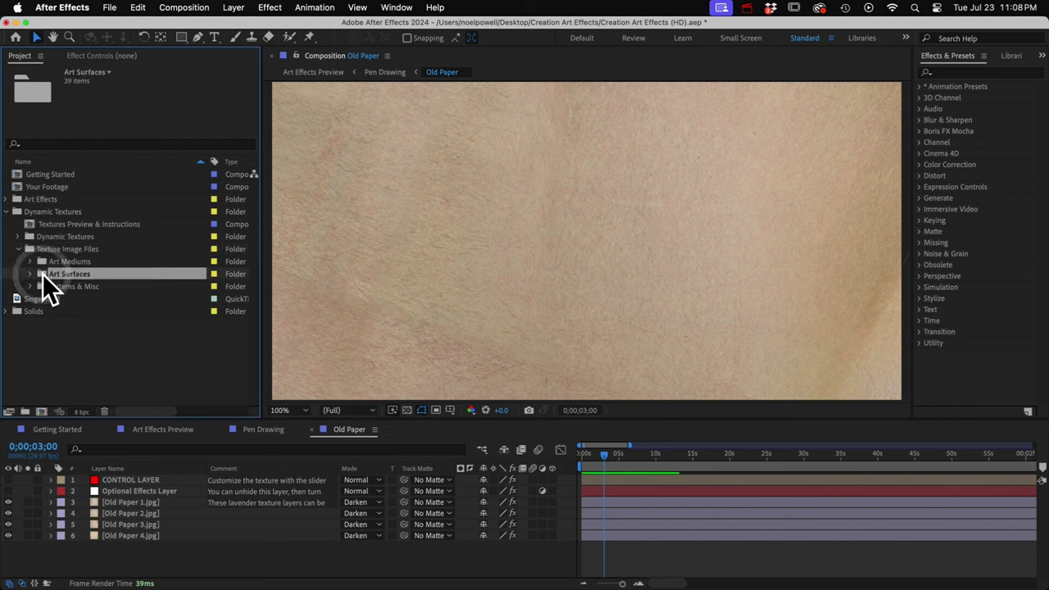
left_click(29, 273)
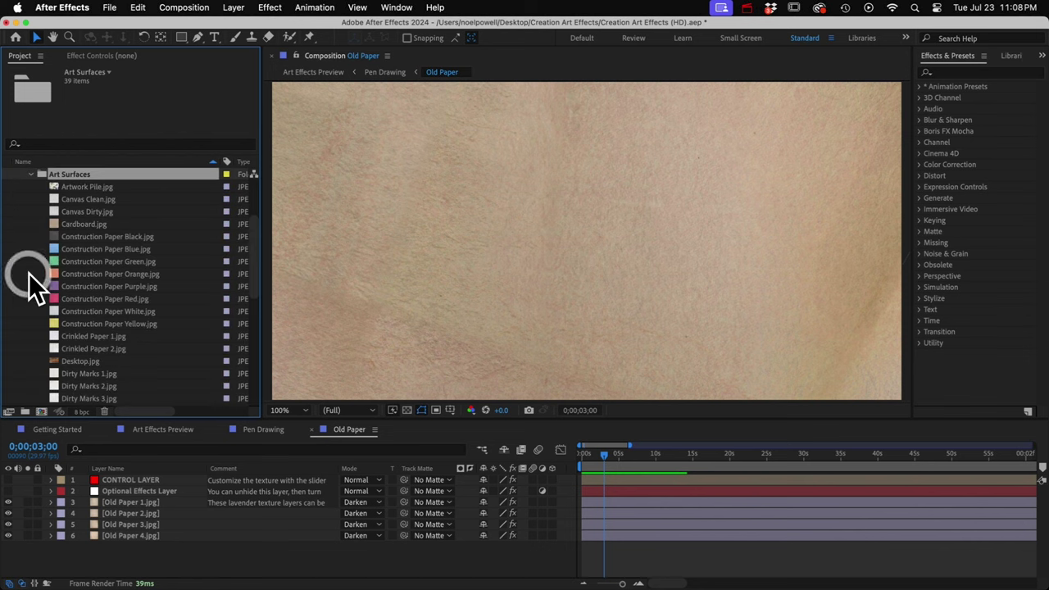
left_click(96, 337)
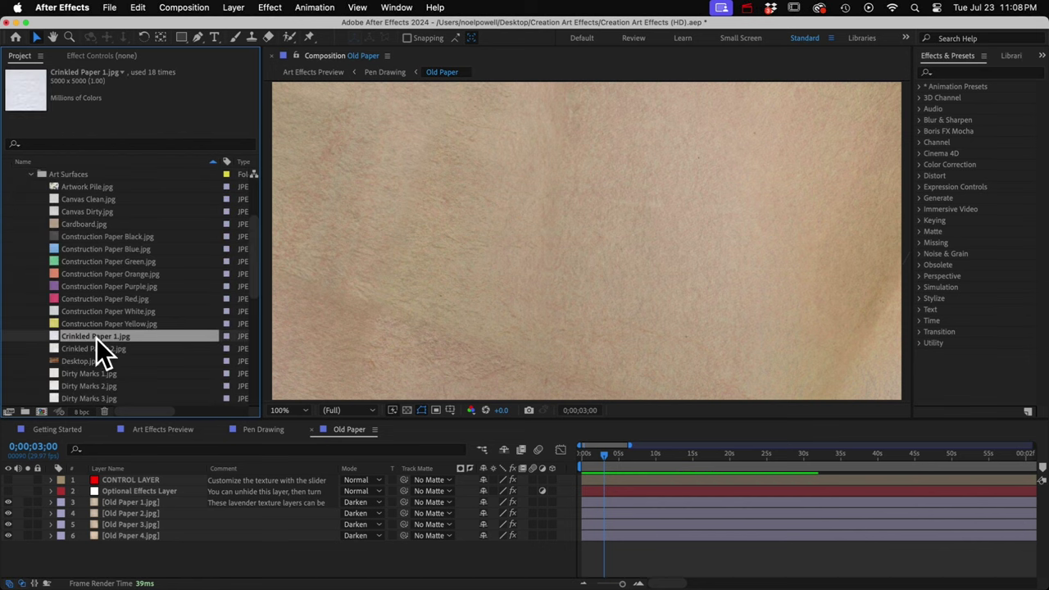
- Duplicate the Old Paper 1.jpg layer, replace the copy with Crinkled Paper 1.jpg, and set it to Multiply
left_click_drag(96, 338, 143, 514)
left_click(135, 502)
key("super+d")
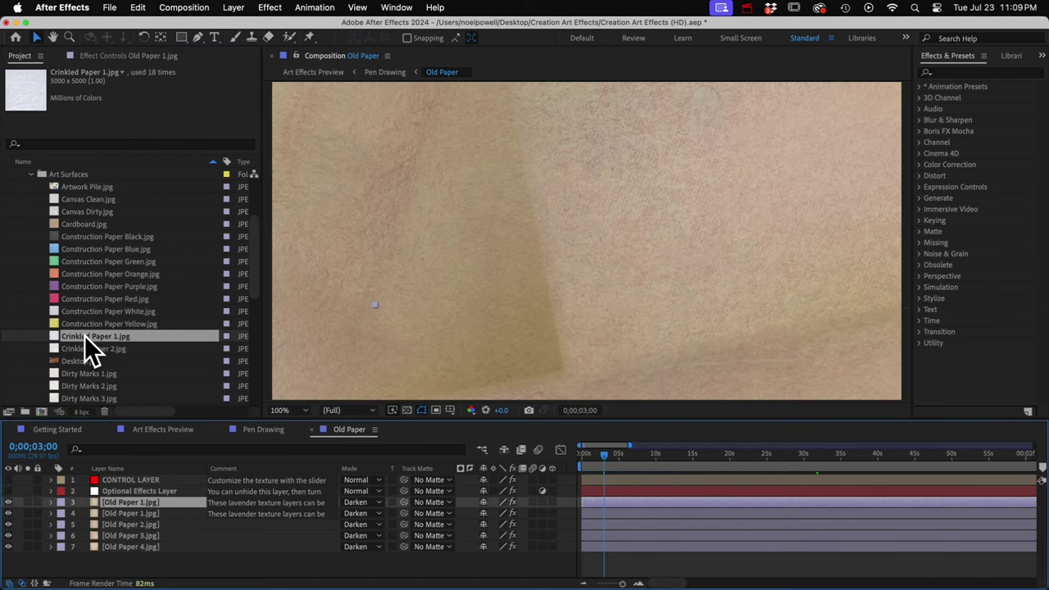
left_click_drag(85, 335, 123, 520)
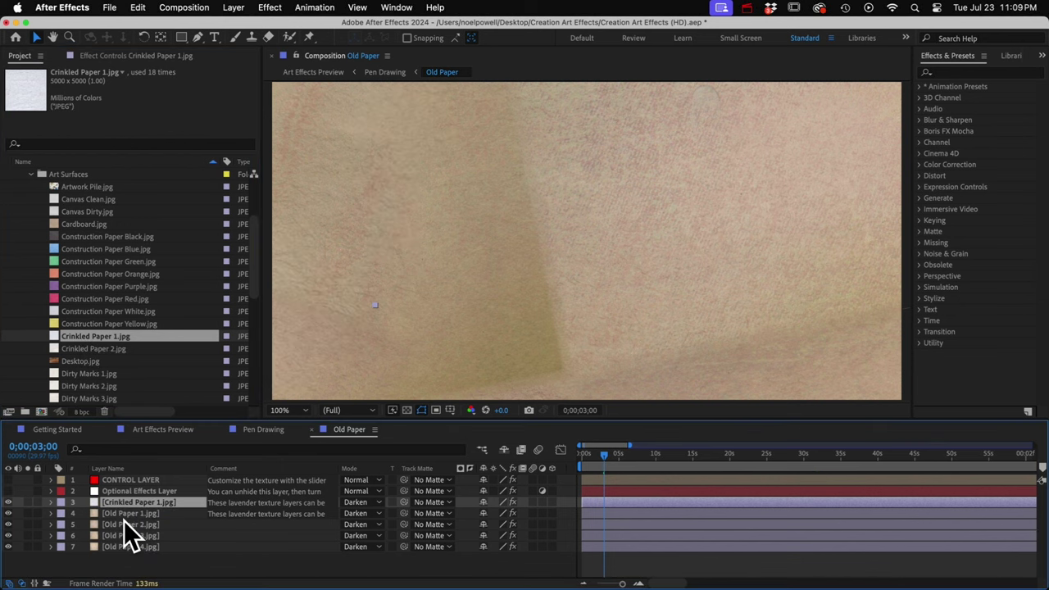
left_click(357, 501)
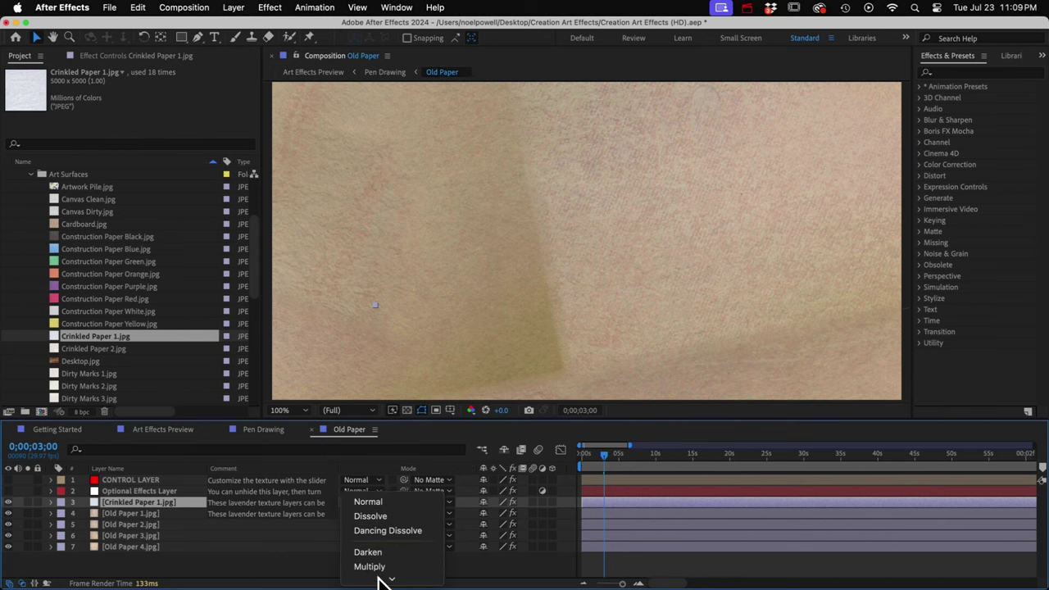
left_click(371, 468)
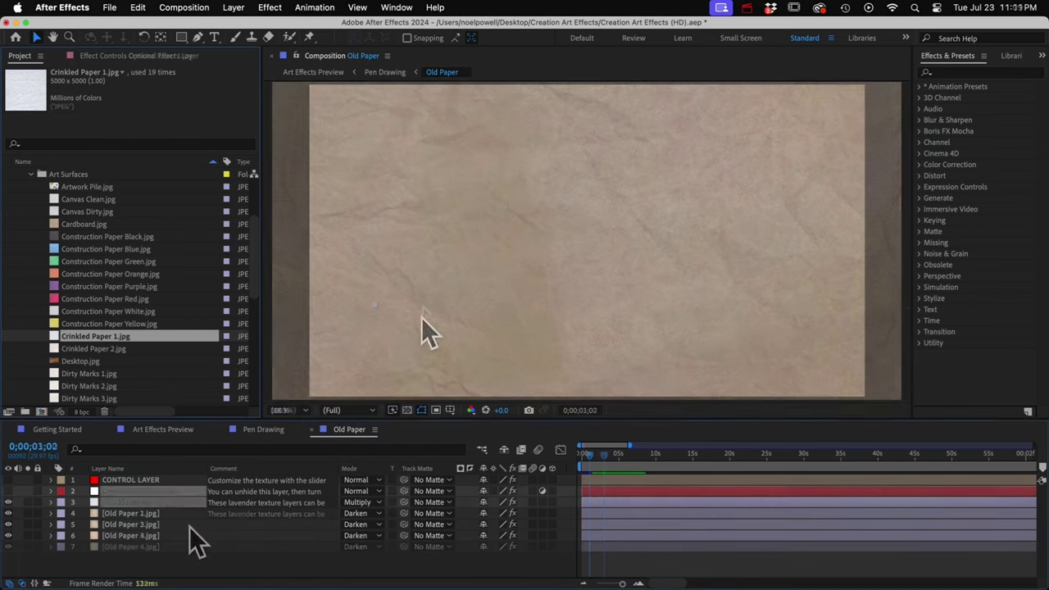
- Make the Optional Effects Layer visible and enable its Brightness & Contrast effect
left_click(145, 492)
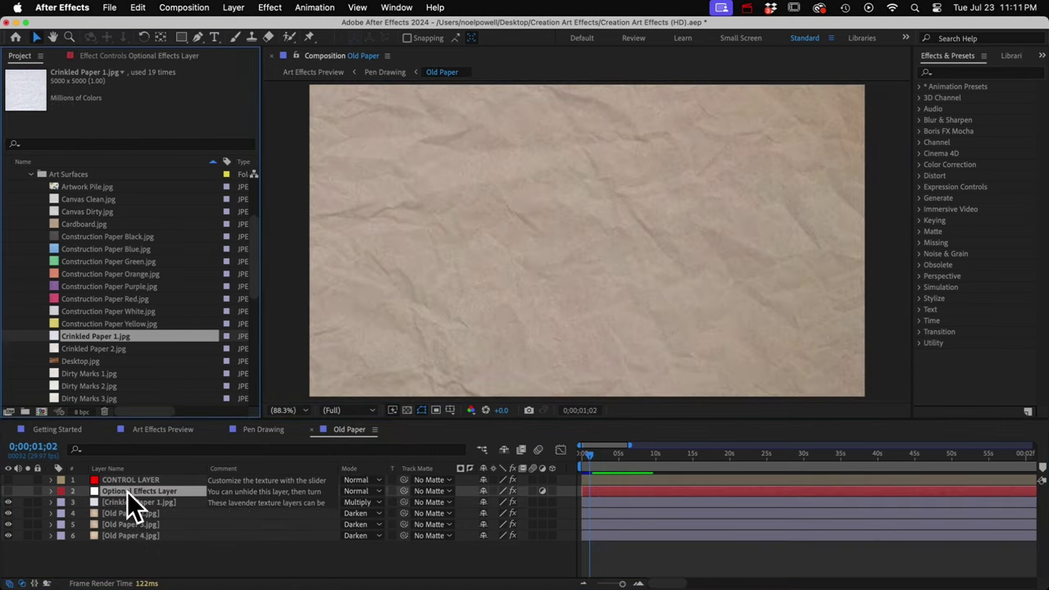
left_click(127, 491)
left_click(8, 490)
left_click(112, 56)
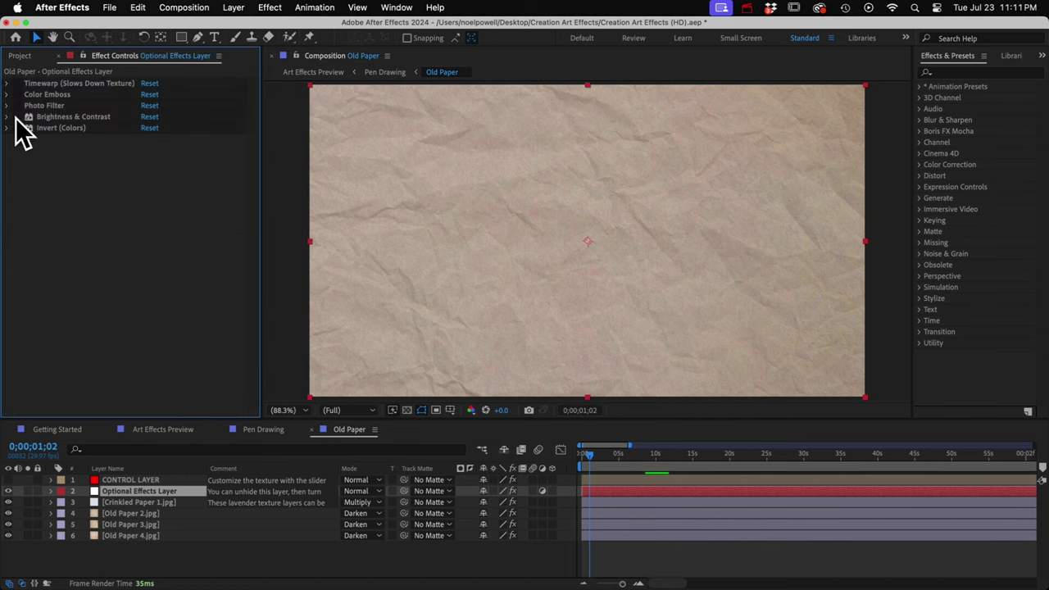
left_click(56, 116)
left_click(17, 117)
left_click(7, 117)
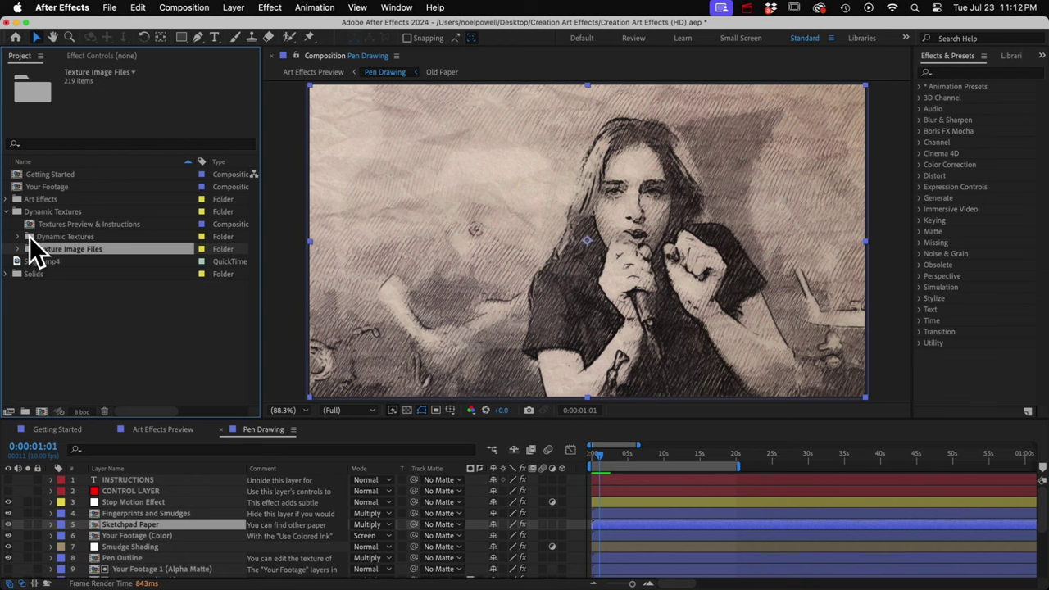
- Replace the Pen Strokes (Medium Light) layer's source with the Marker texture from Dynamic Textures > Art Mediums
left_click(29, 236)
left_click(18, 236)
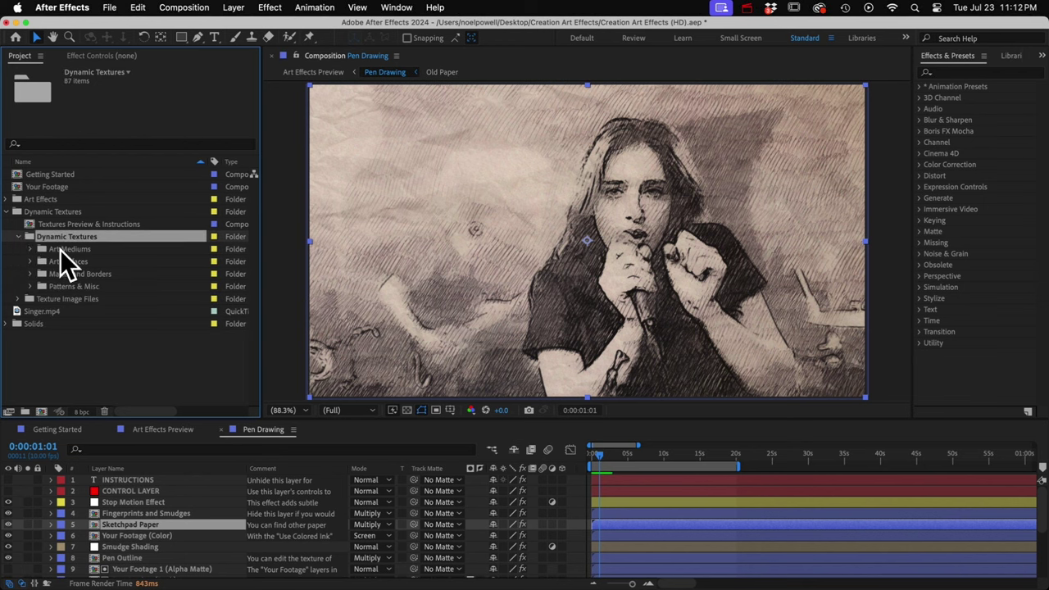
left_click(60, 249)
left_click(29, 249)
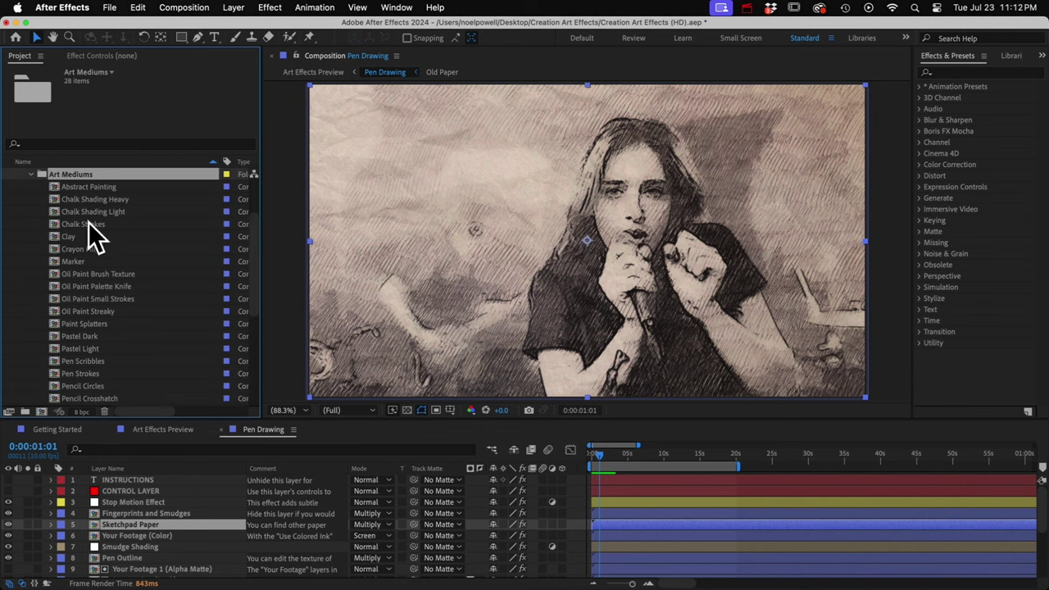
left_click(74, 261)
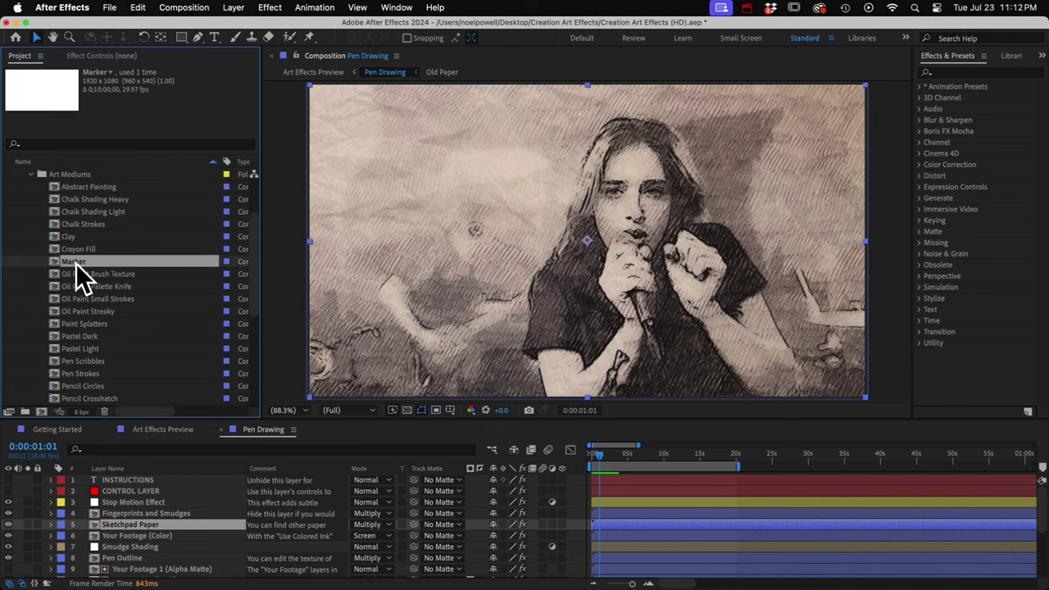
scroll(157, 545, "down", 5)
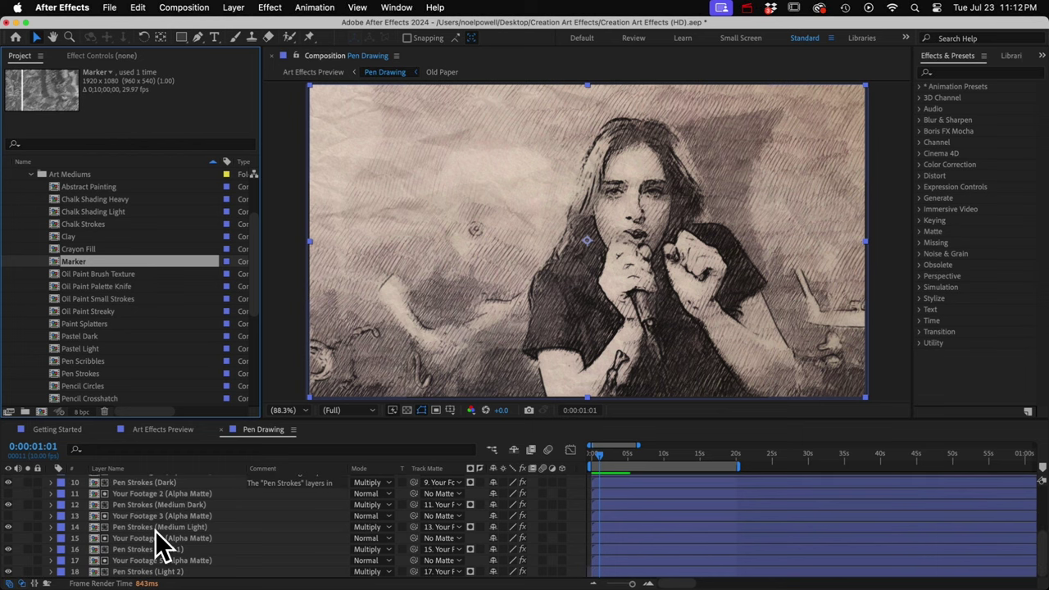
left_click(149, 529)
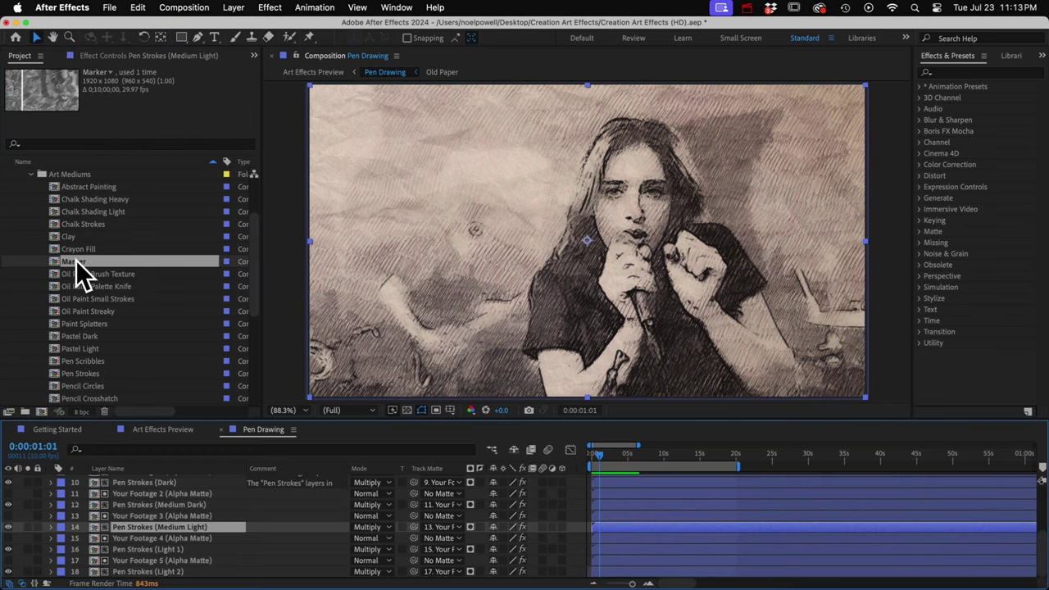
left_click_drag(76, 261, 157, 532)
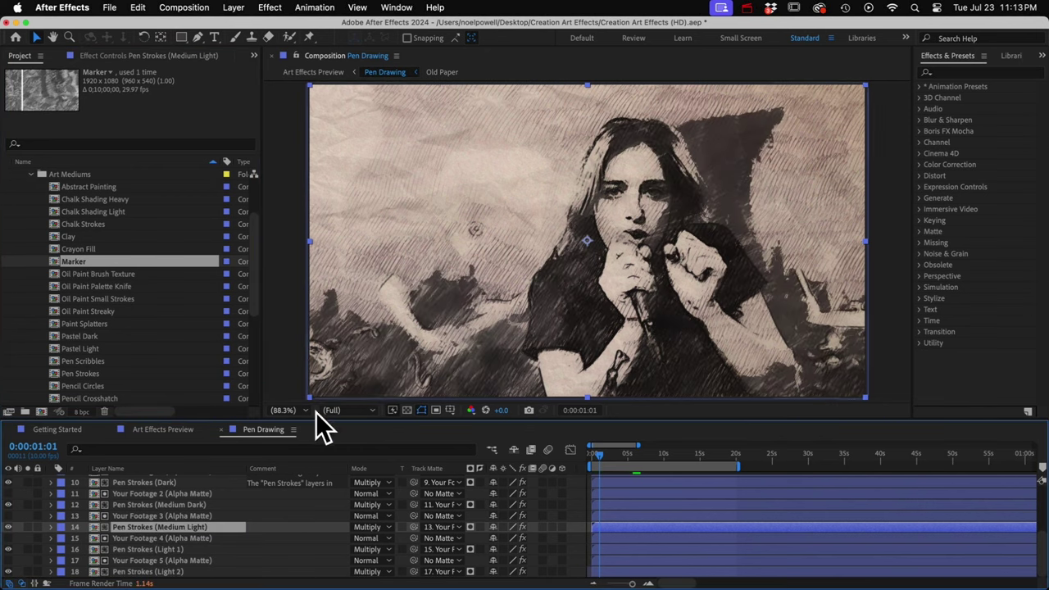
- Lower the Marker strokes layer's opacity to 50% and preview the composition
key("t")
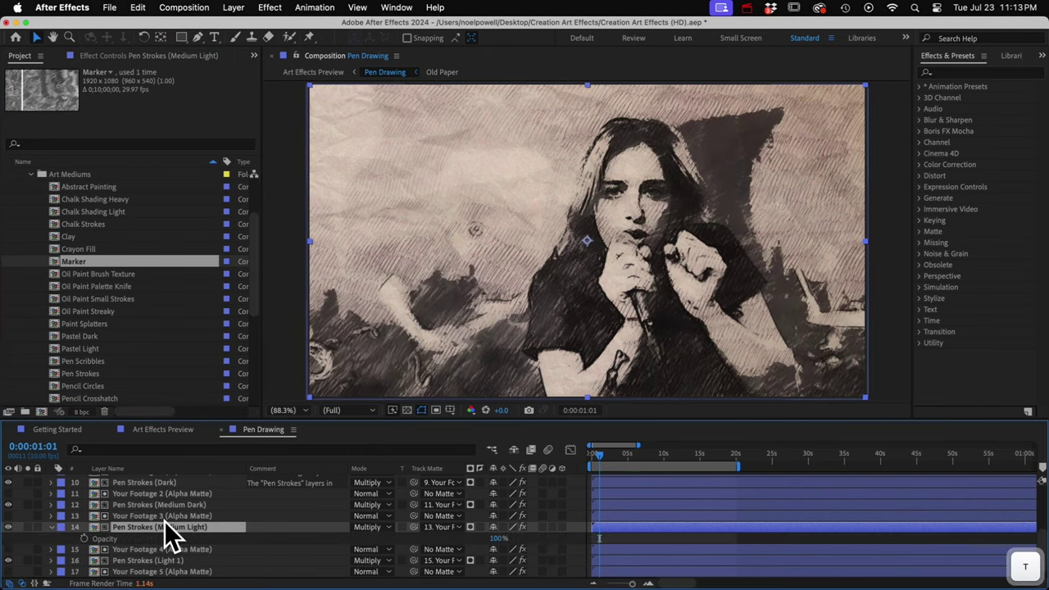
left_click_drag(497, 538, 469, 545)
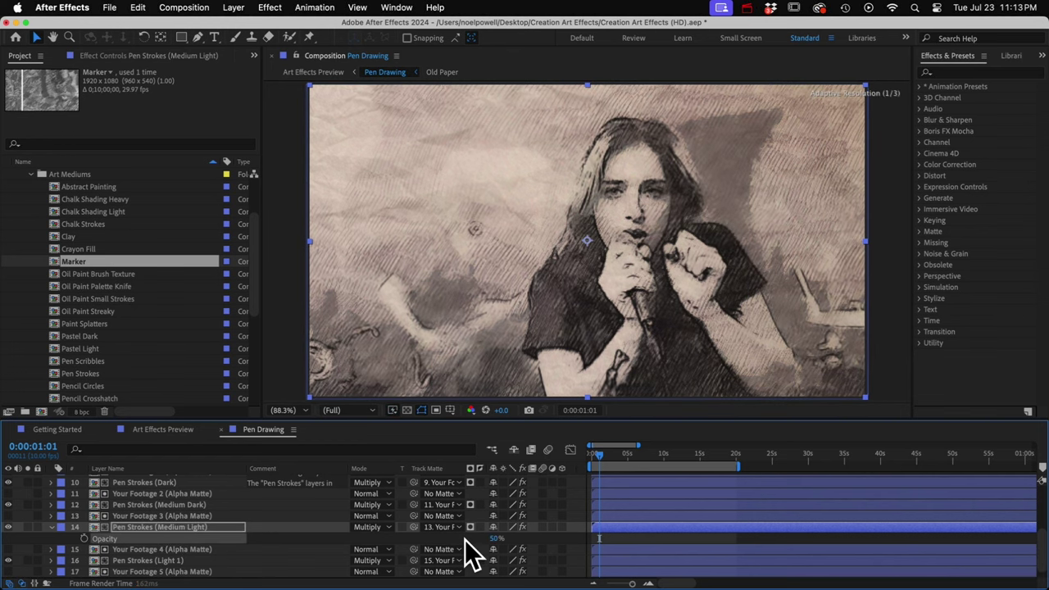
left_click(28, 526)
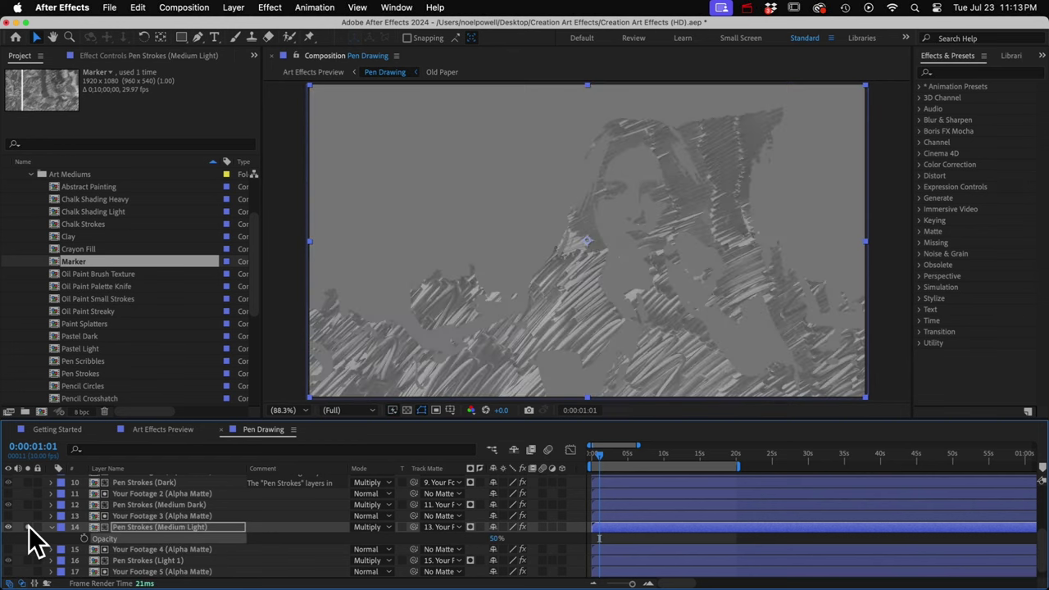
left_click(29, 526)
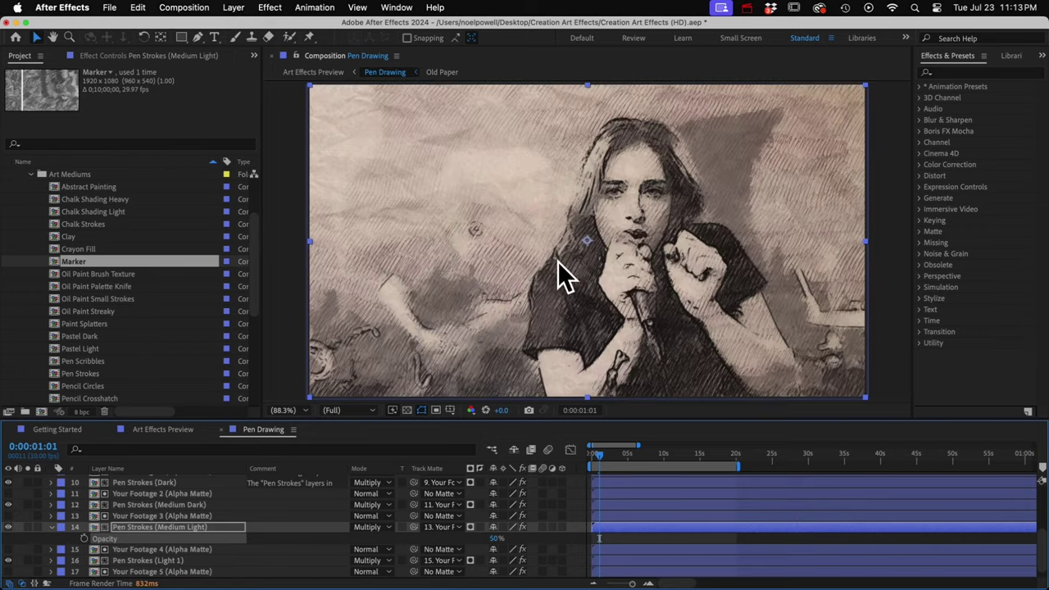
key("space")
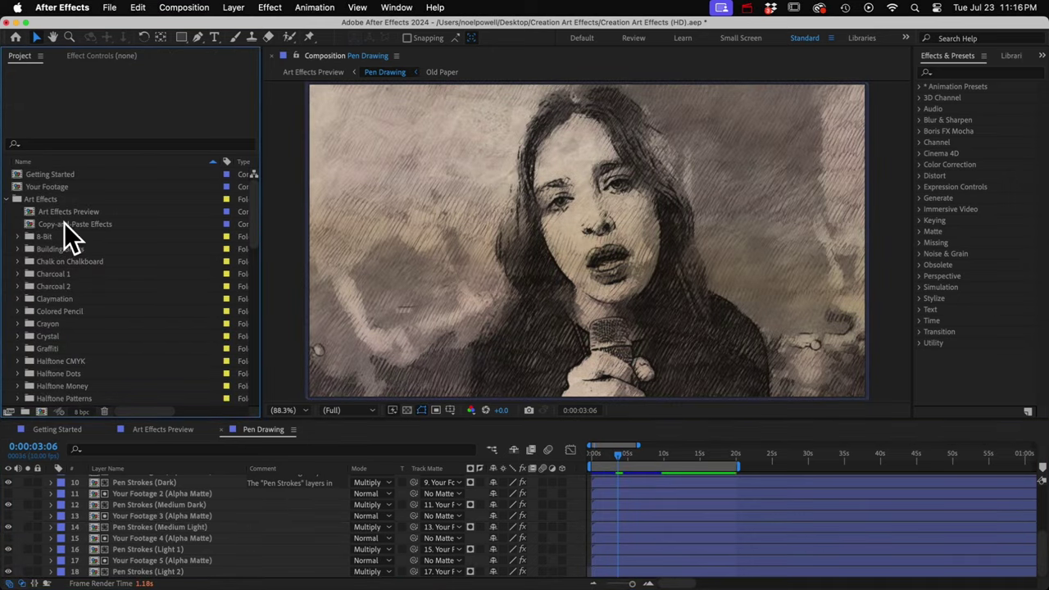
- Open the Copy-and-Paste Effects comp and hide its INSTRUCTIONS text layer
left_click(66, 224)
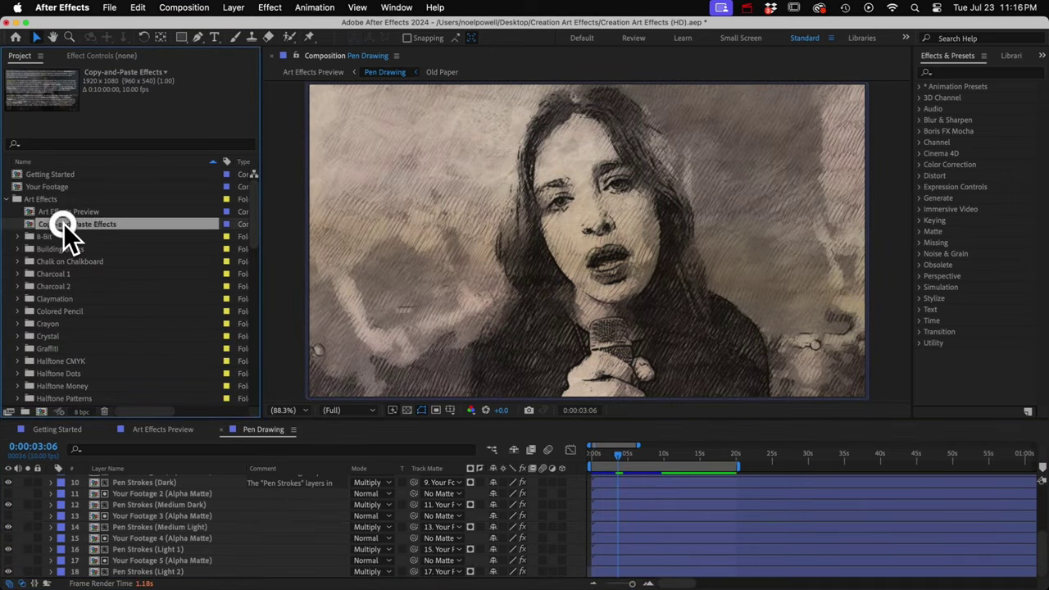
double_click(74, 223)
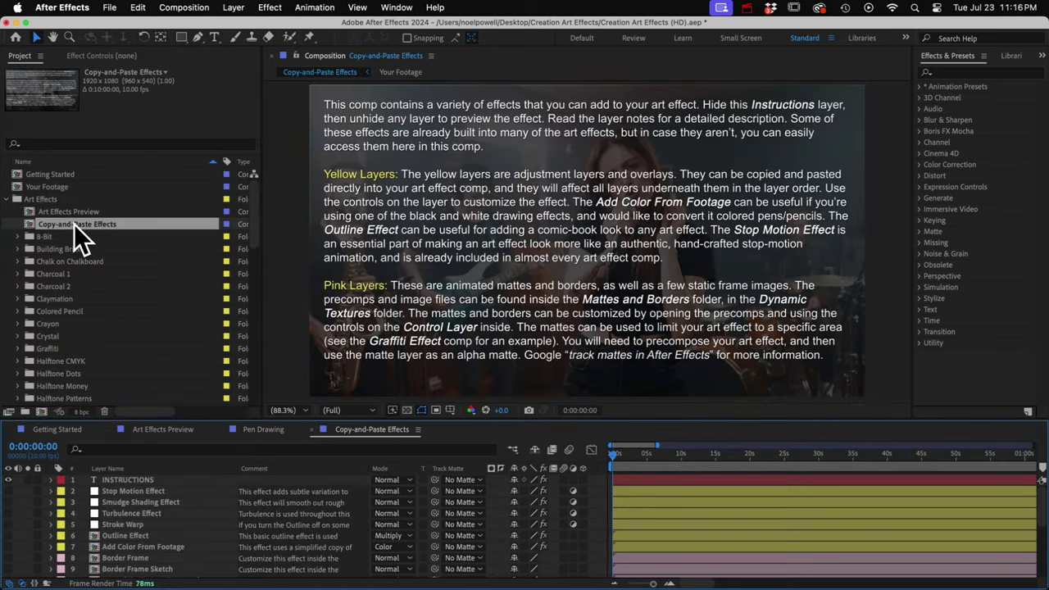
left_click(8, 479)
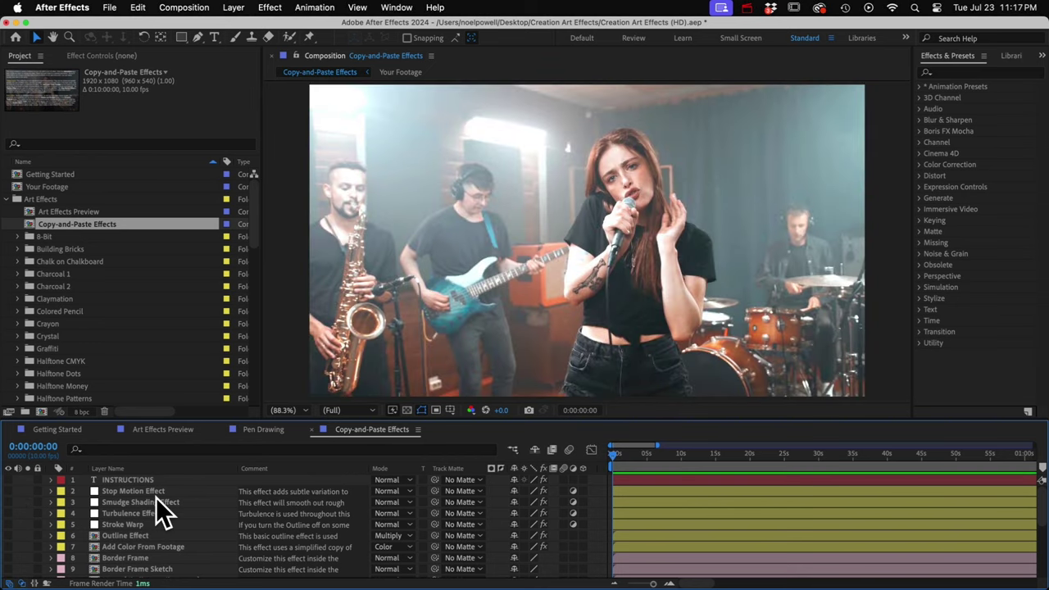
- Test the Outline Effect layer on and off, leave it on, and preview the effects
left_click(120, 535)
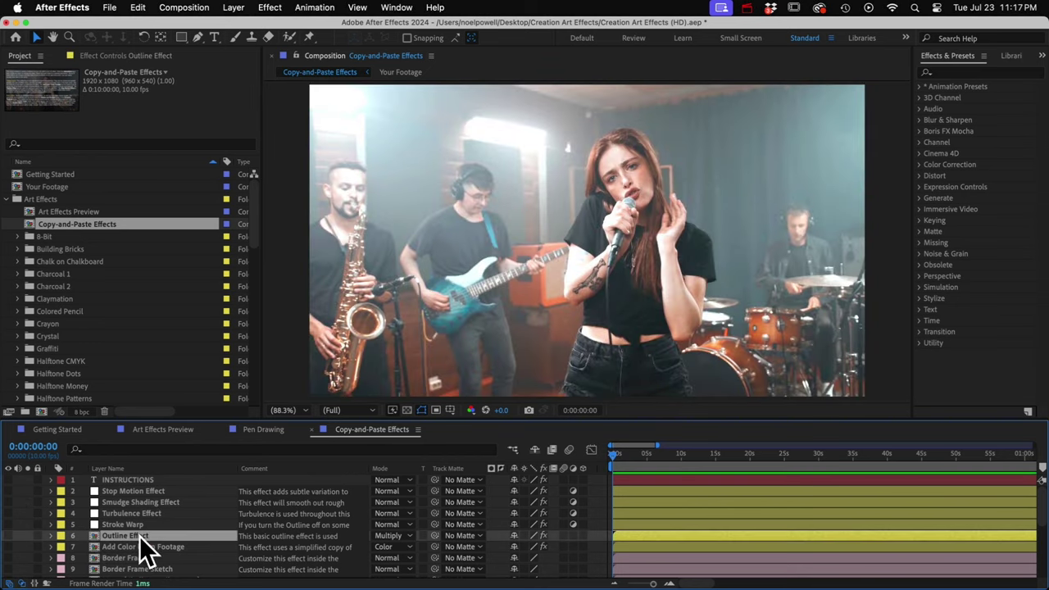
left_click(9, 535)
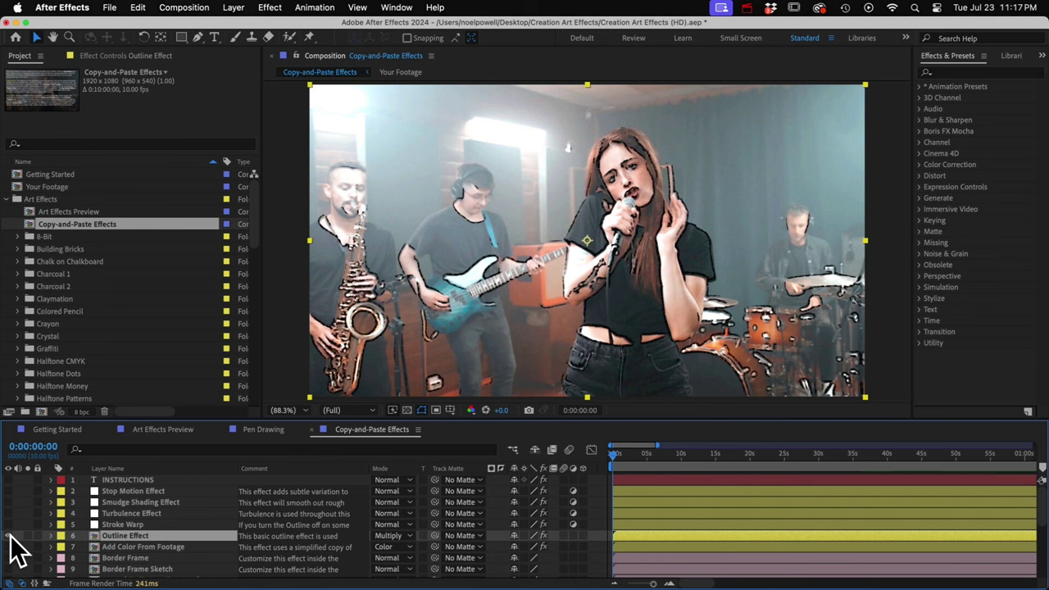
left_click(8, 535)
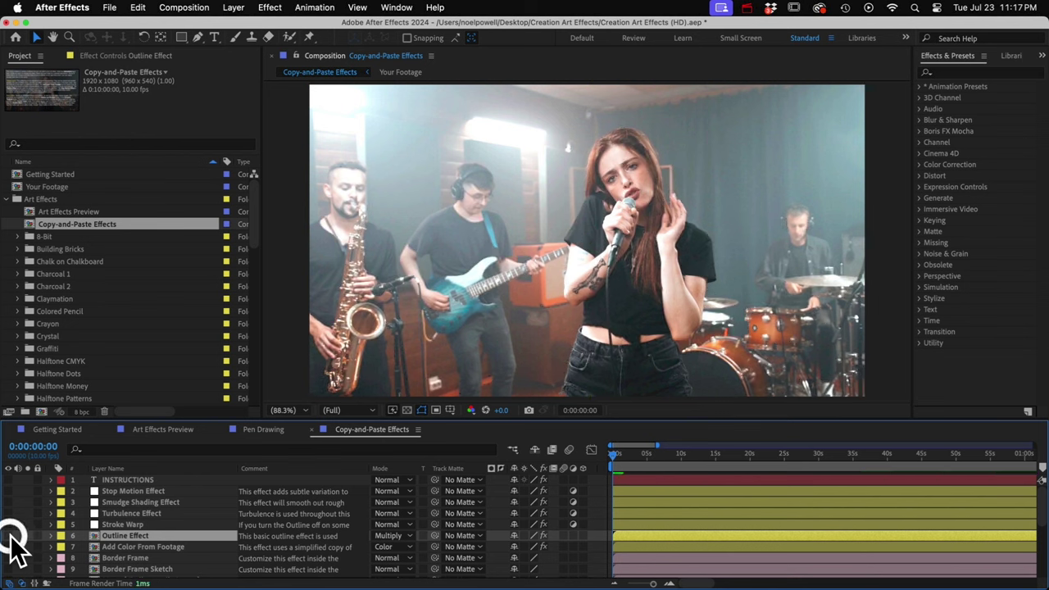
left_click(130, 546)
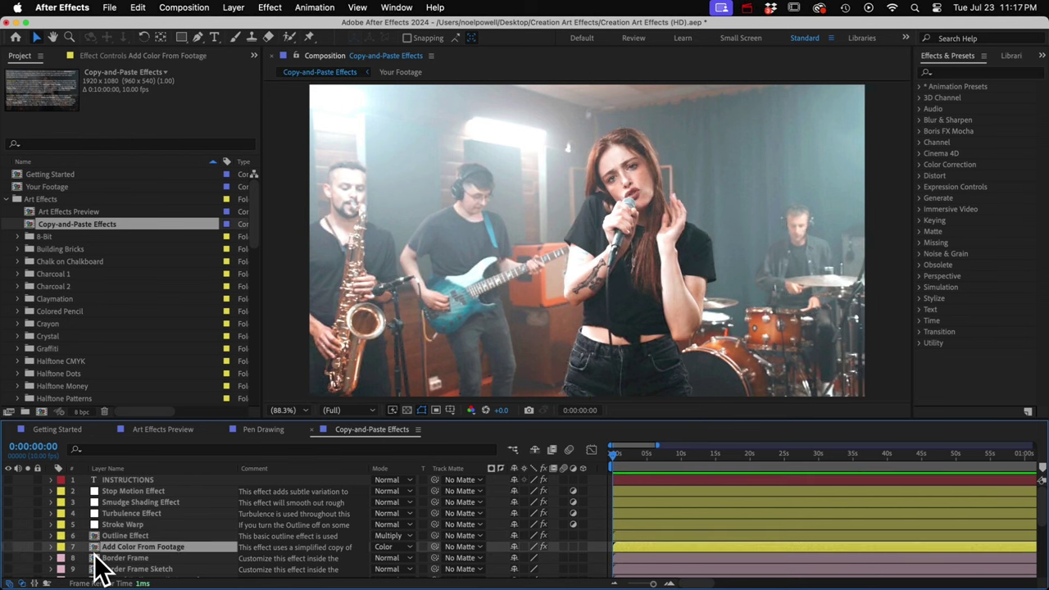
left_click(131, 491)
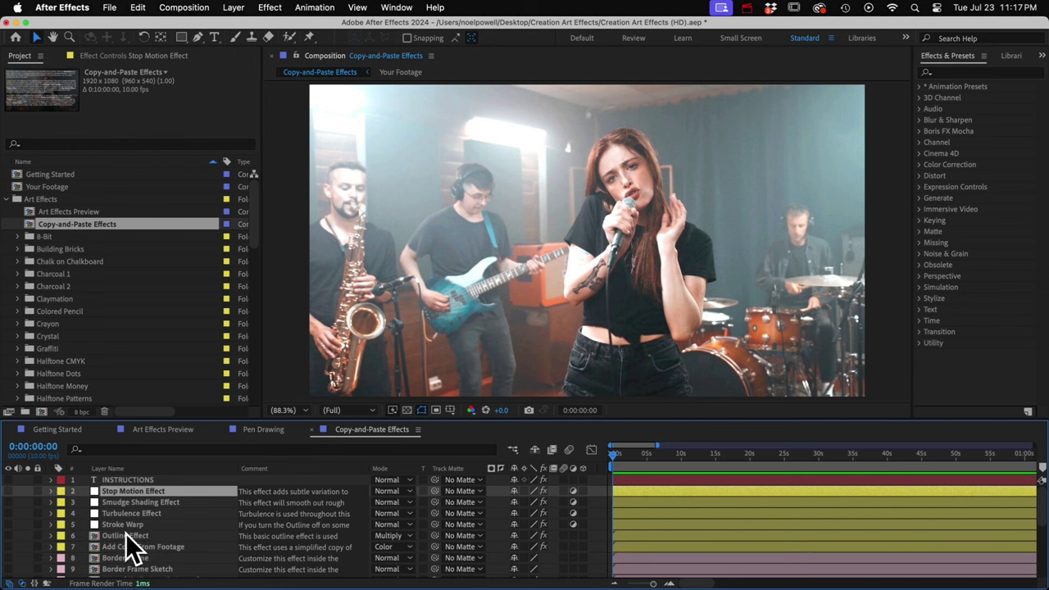
left_click(9, 535)
key("space")
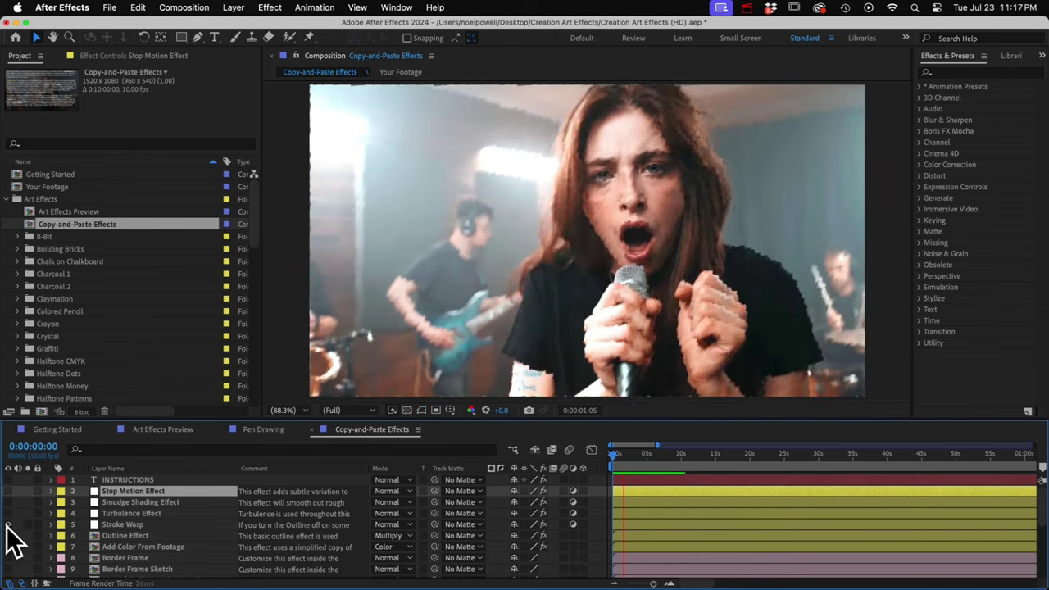
key("space")
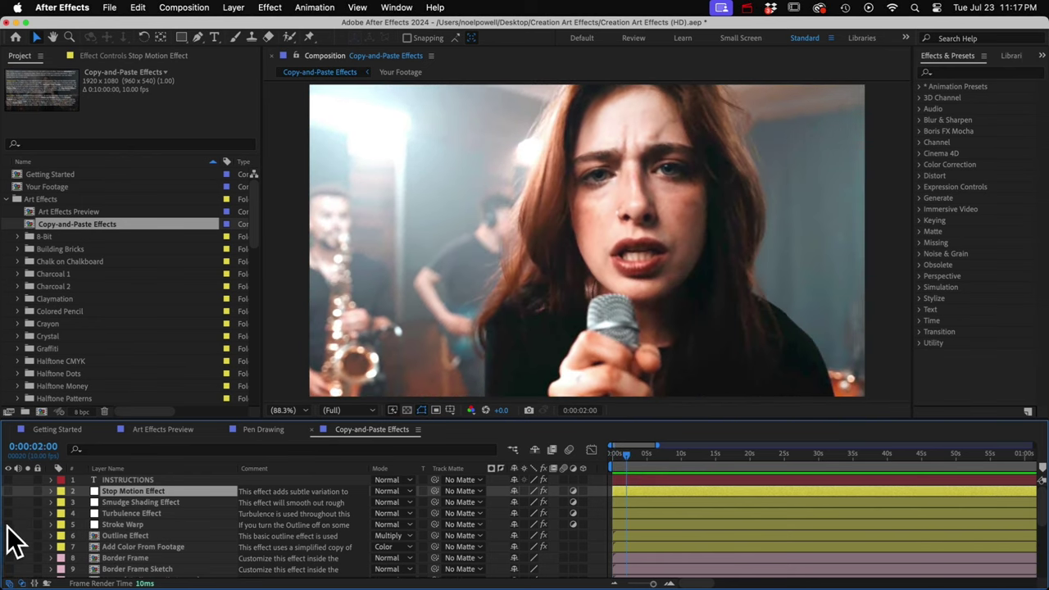
- Show the Stroke Warp layer's Stroke Warp Controls in Effect Controls
left_click(116, 524)
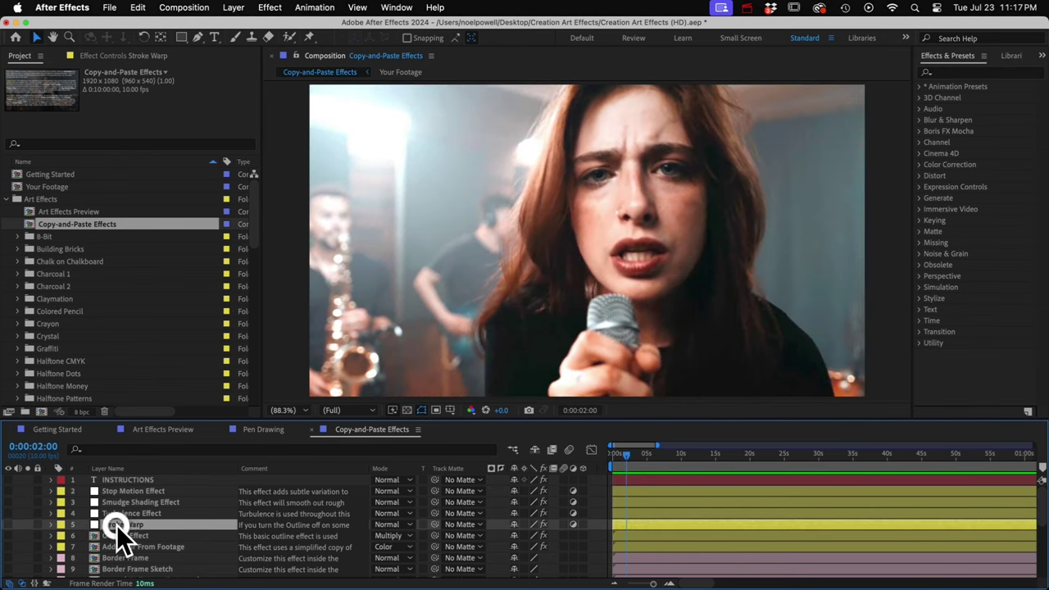
left_click(92, 57)
left_click(55, 83)
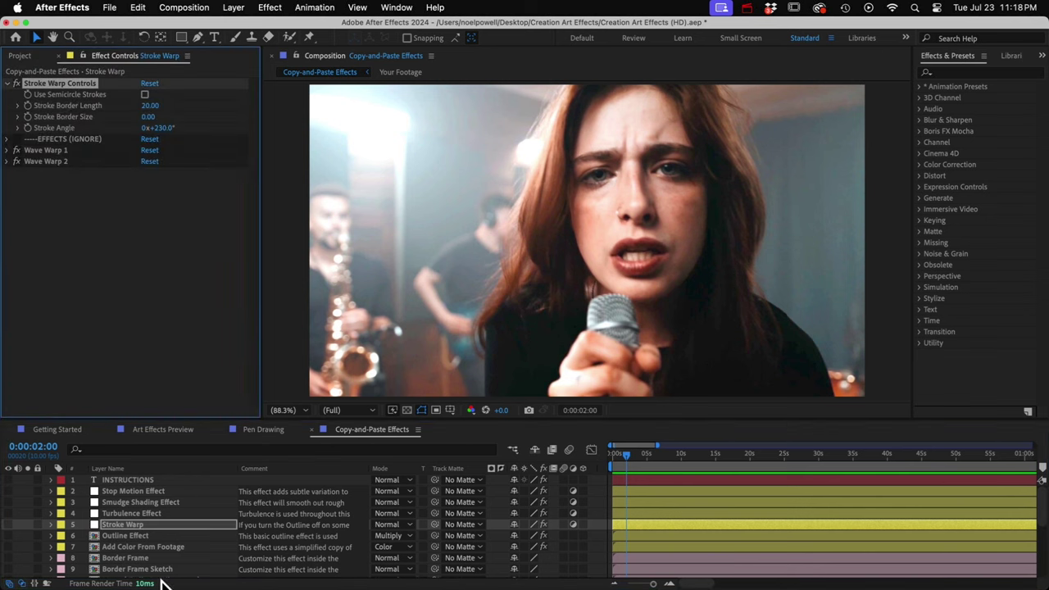
- Make the Border Frame and Matte (Marker) layers visible and preview them
scroll(129, 561, "down", 3)
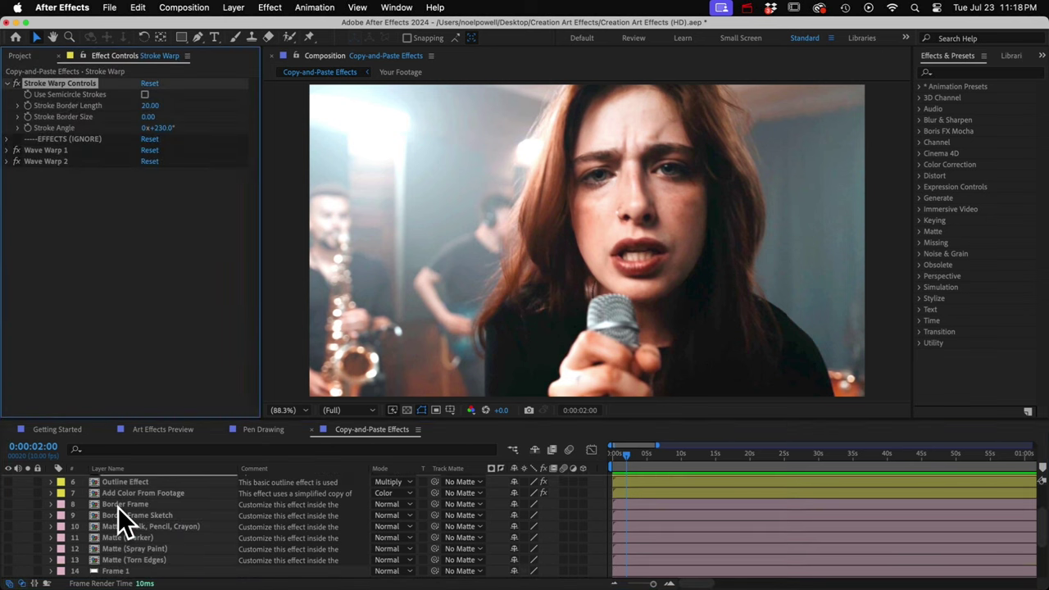
left_click(117, 504)
left_click(10, 504)
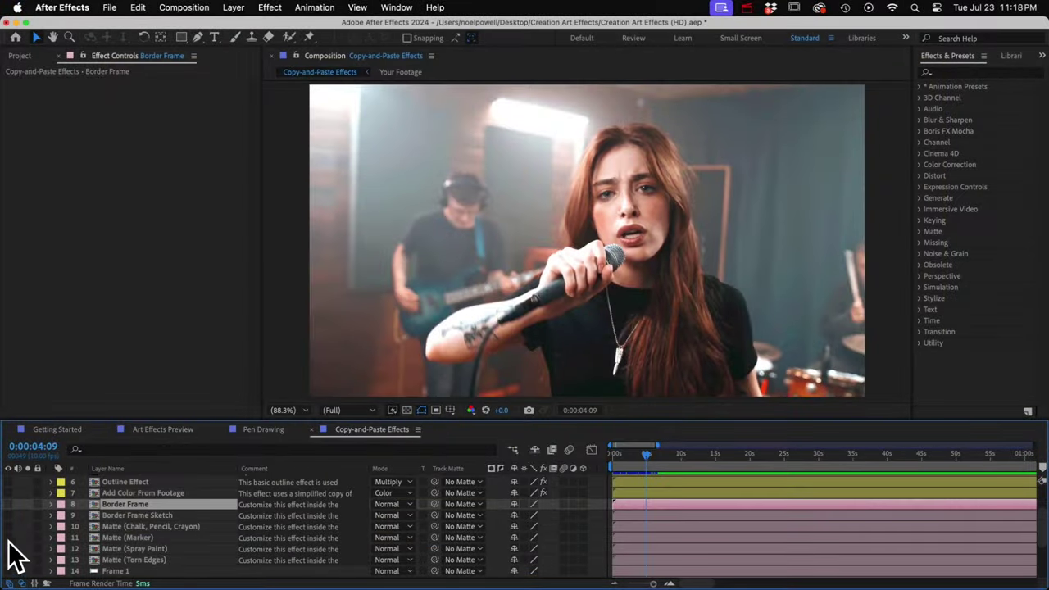
left_click(8, 538)
left_click(121, 538)
key("space")
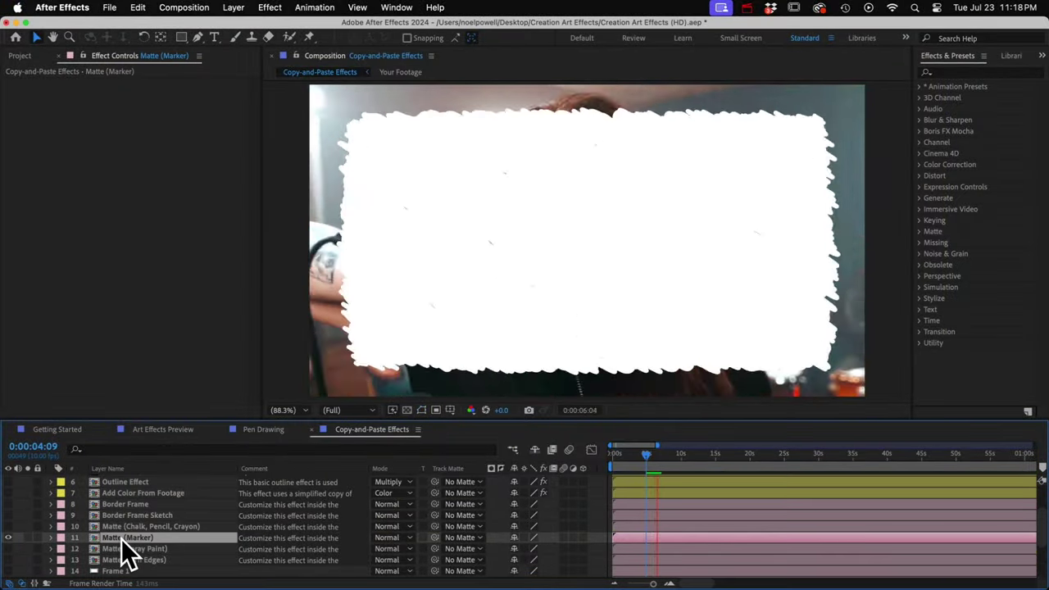
key("space")
- Hide Matte (Marker), show Matte (Chalk, Pencil, Crayon) instead, and preview it
left_click(9, 537)
left_click(8, 526)
left_click(141, 526)
key("space")
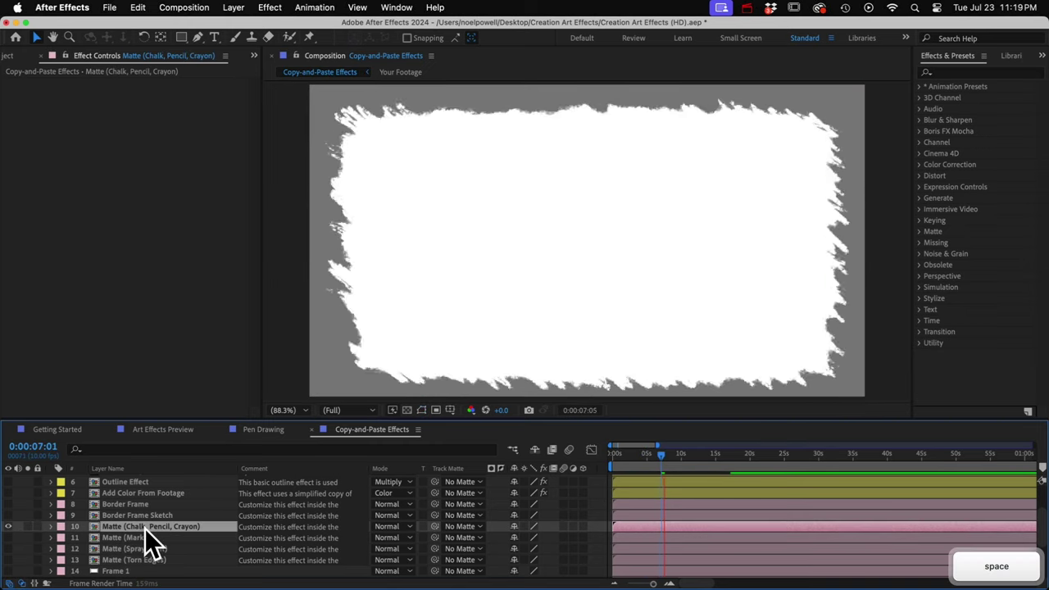
key("space")
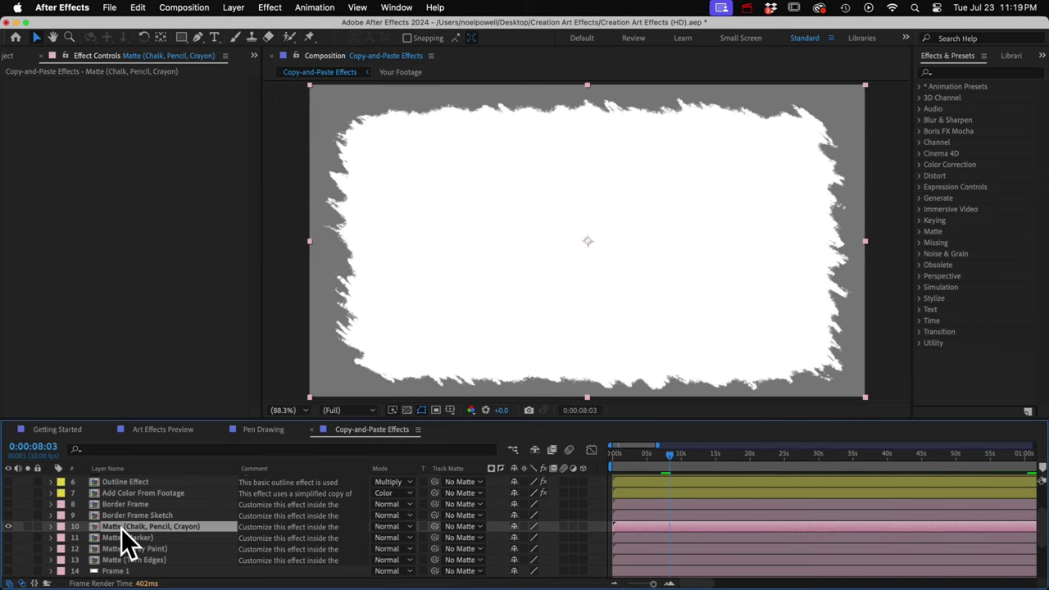
- Copy the Matte (Chalk, Pencil, Crayon) layer and switch to the Pen Drawing comp
left_click(138, 9)
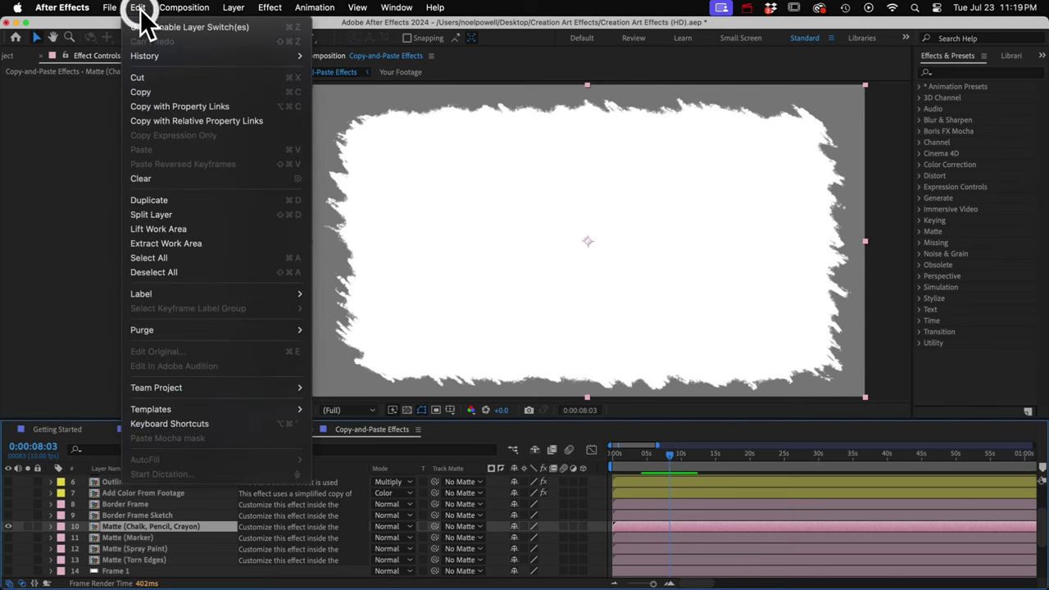
left_click(146, 97)
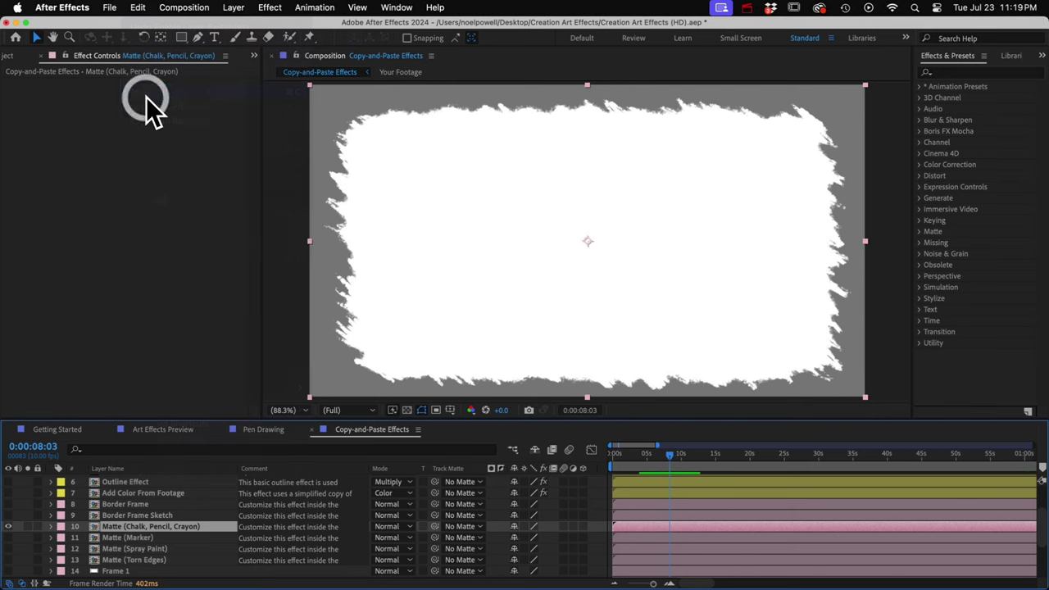
left_click(259, 430)
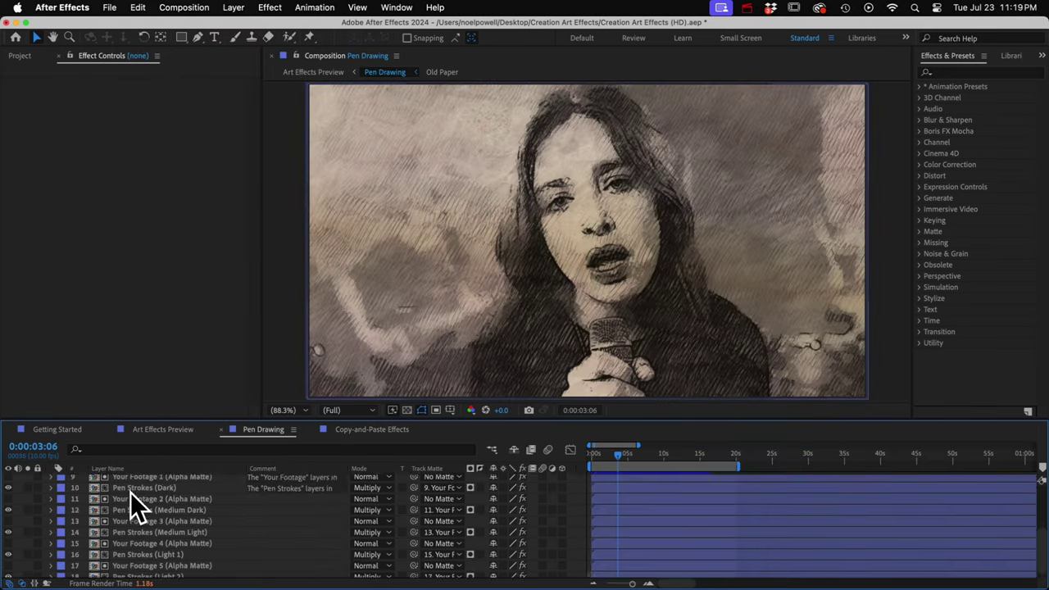
left_click(121, 526)
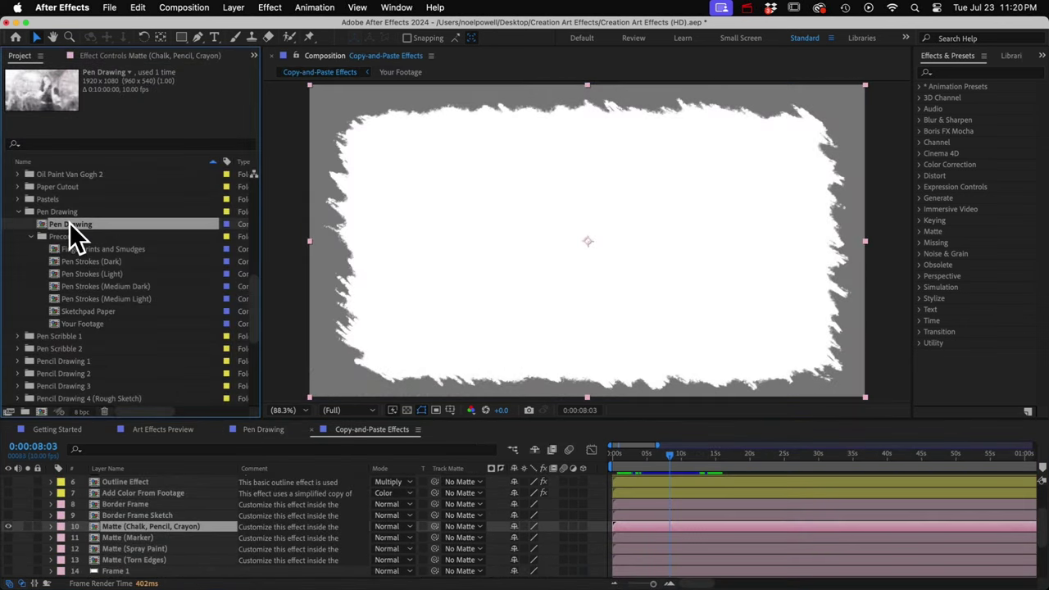
- Make a new comp from Pen Drawing, paste the chalk matte, and use it as Pen Drawing's track matte
mouse_move(69, 222)
left_mouse_down()
mouse_move(20, 223)
mouse_move(29, 383)
mouse_move(41, 414)
left_mouse_up()
left_click(138, 8)
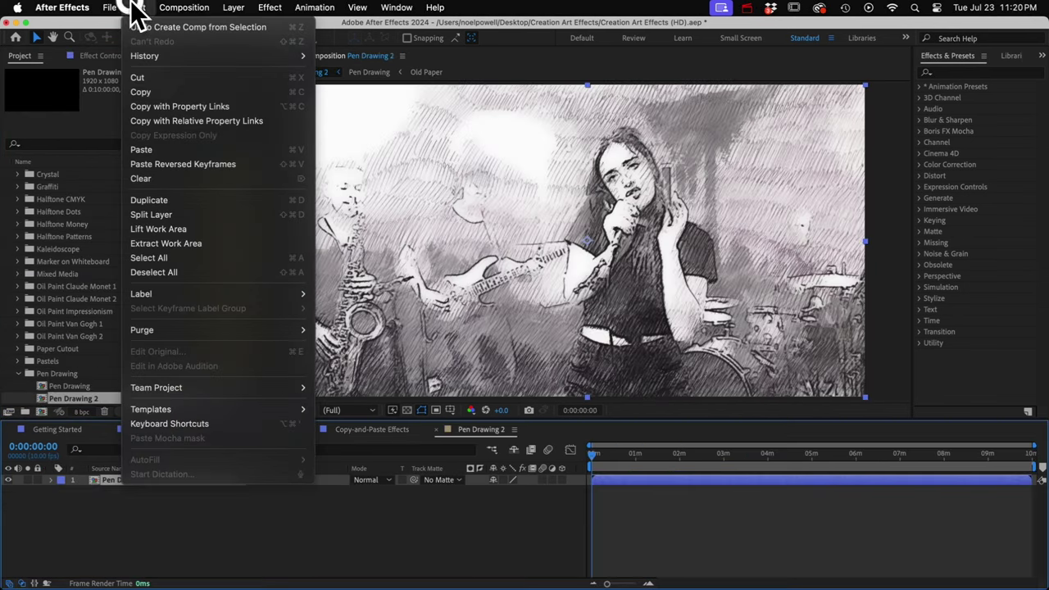
left_click(147, 150)
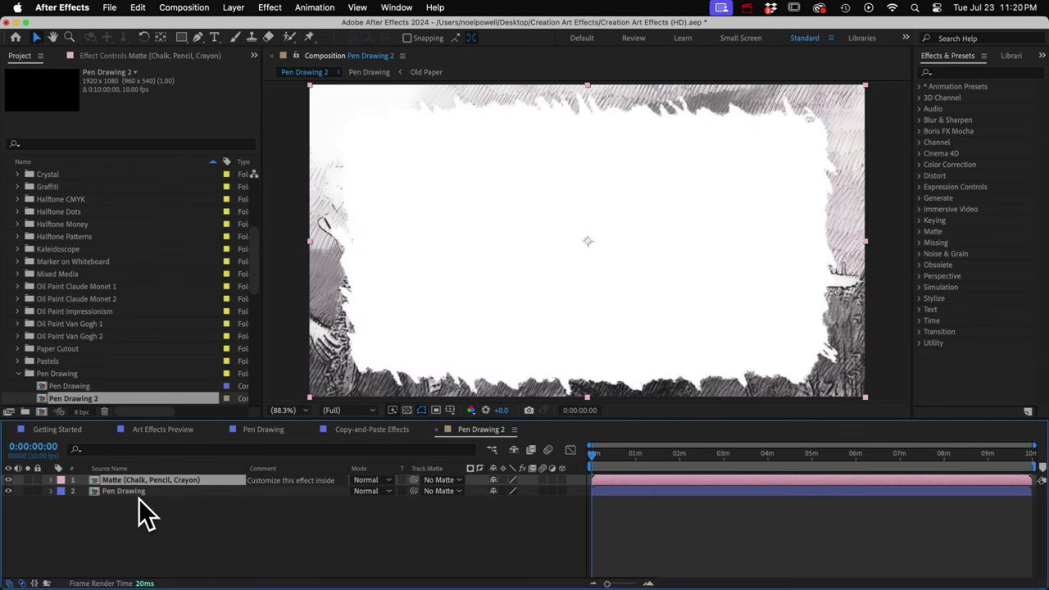
left_click(138, 491)
mouse_move(413, 491)
left_mouse_down()
mouse_move(197, 488)
mouse_move(170, 478)
left_mouse_up()
- Add Old Paper beneath Pen Drawing and set Pen Drawing's blend mode to Multiply
scroll(66, 383, "up", 10)
left_click(91, 398)
left_click_drag(80, 401, 141, 523)
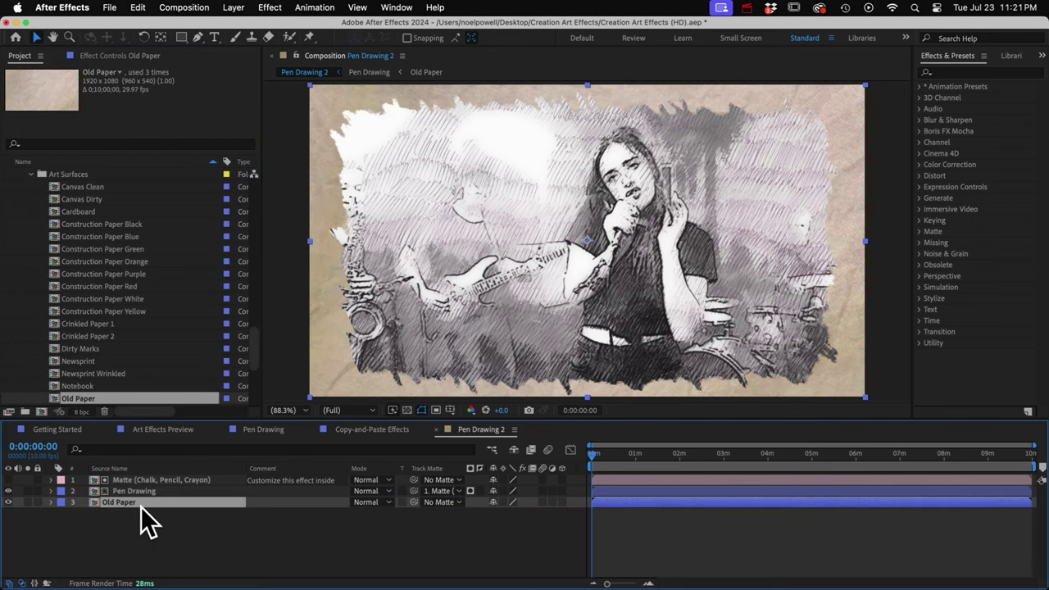
left_click(143, 490)
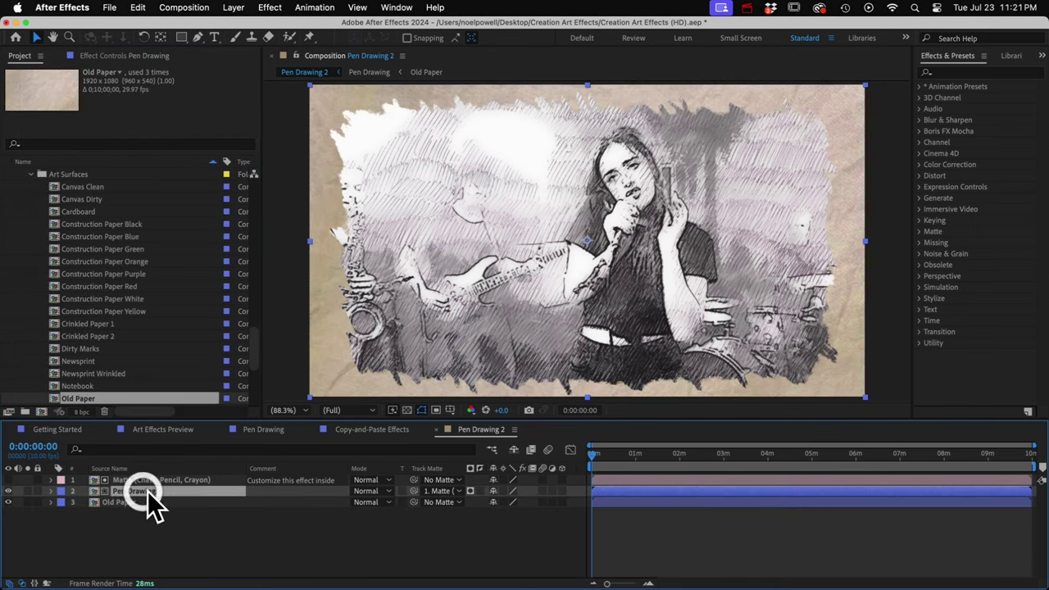
left_click(375, 491)
left_click(385, 497)
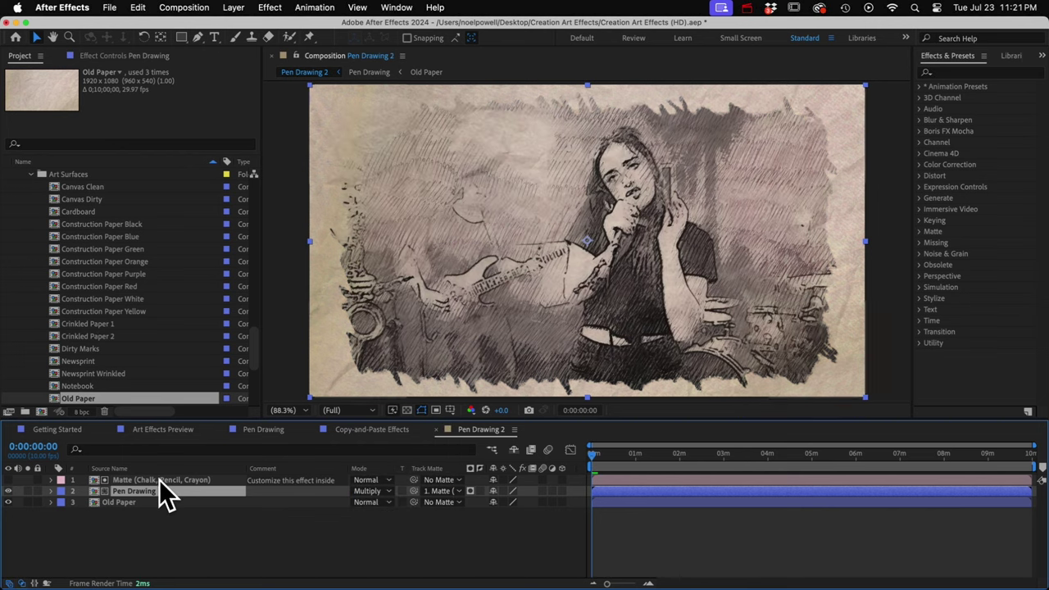
left_click(158, 480)
- Open the chalk matte precomp at half resolution and set CONTROL LAYER's Thin Spray Angle to 32°
double_click(125, 479)
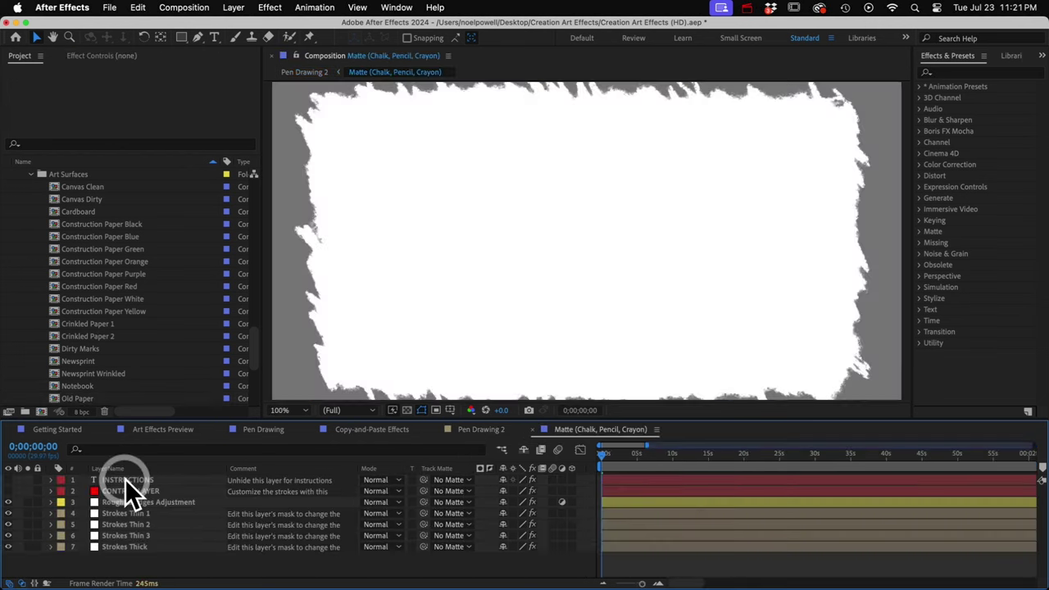
key("comma")
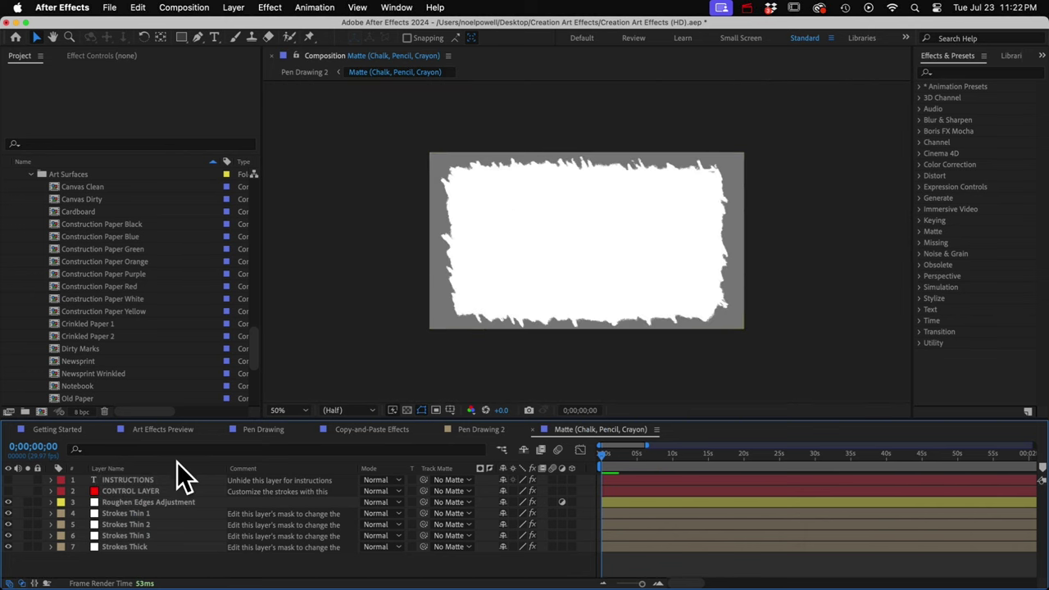
left_click(150, 490)
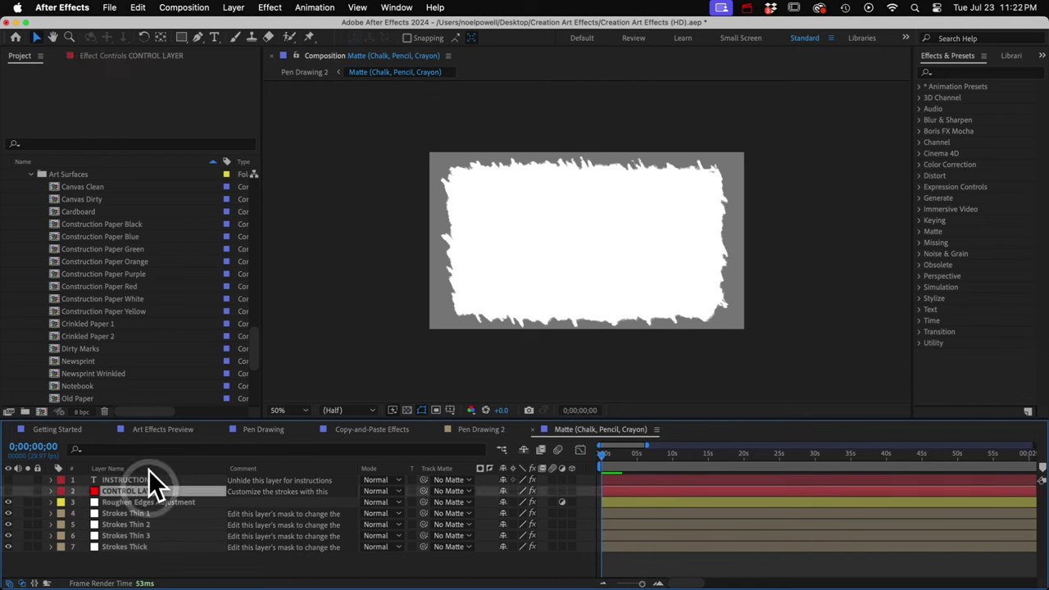
left_click(105, 58)
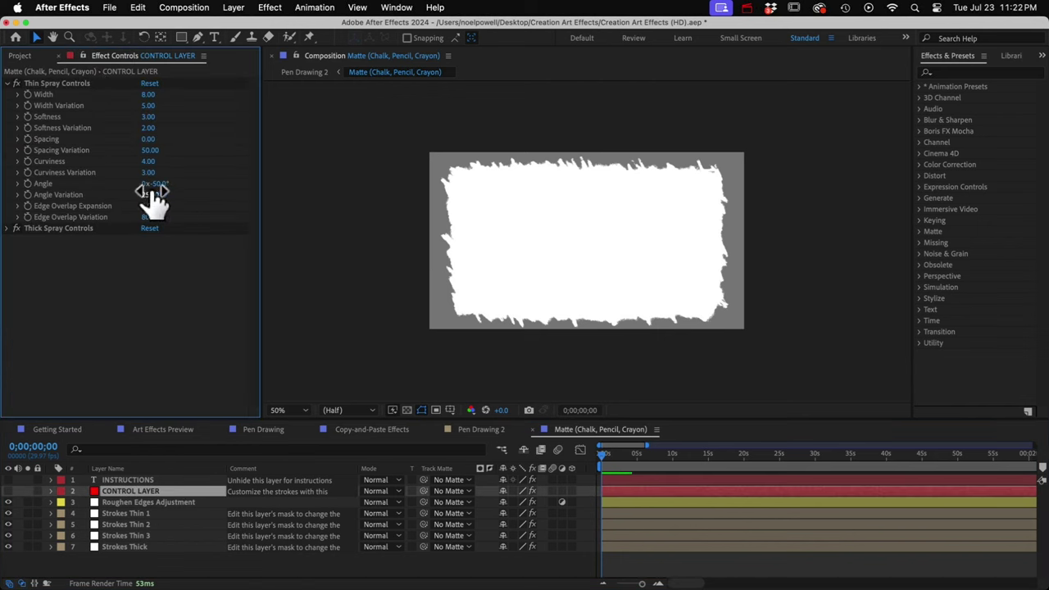
mouse_move(152, 183)
left_mouse_down()
mouse_move(207, 177)
mouse_move(170, 183)
left_mouse_up()
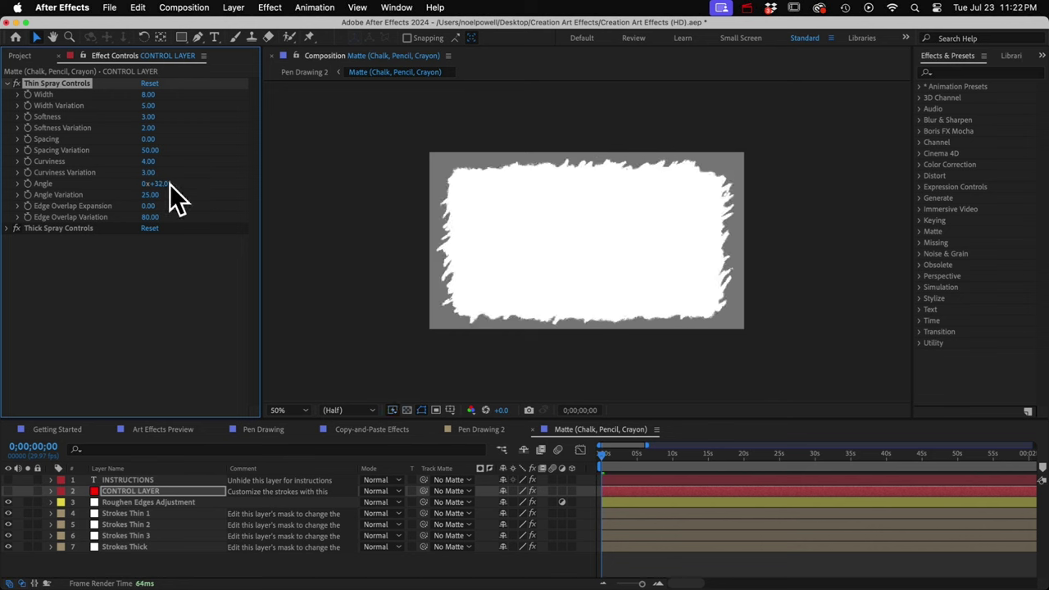
- Solo Strokes Thin 1 and move its mask's top-left and bottom-left corners inward
left_click(121, 514)
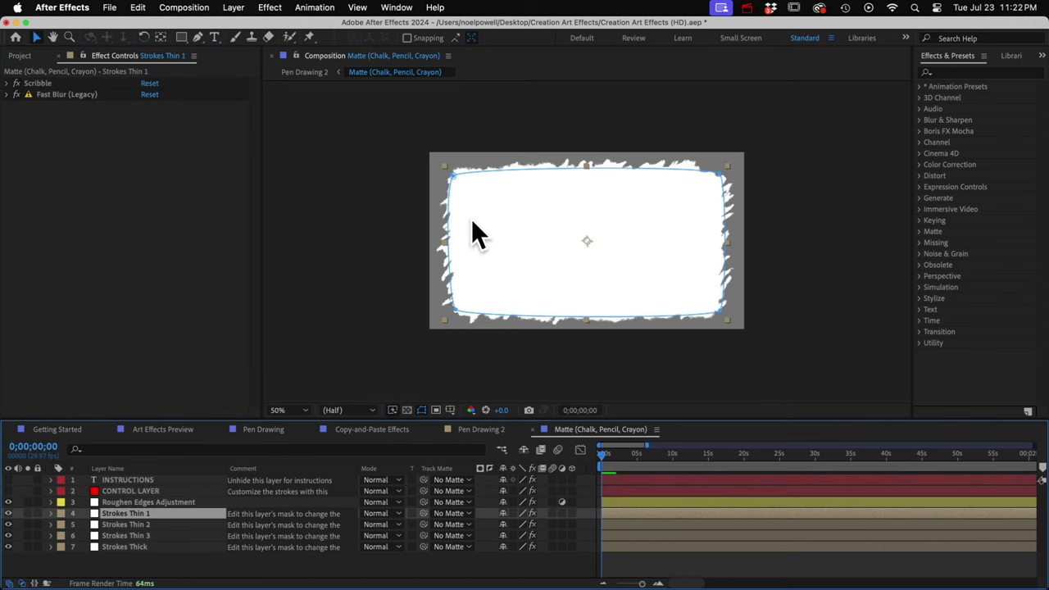
left_click(27, 513)
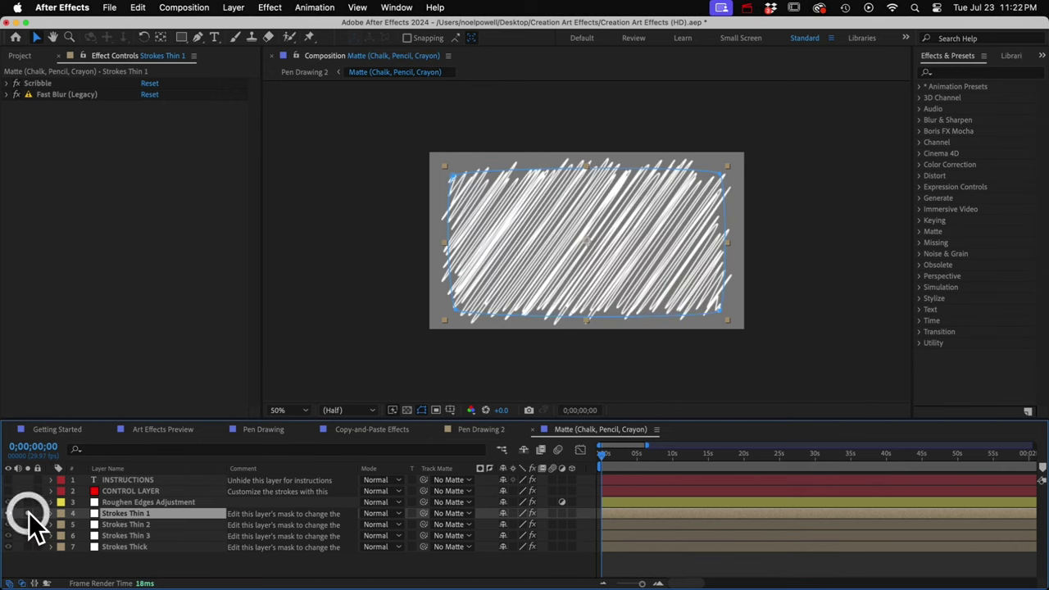
left_click_drag(451, 172, 489, 171)
left_click(461, 309)
left_click_drag(463, 311, 497, 307)
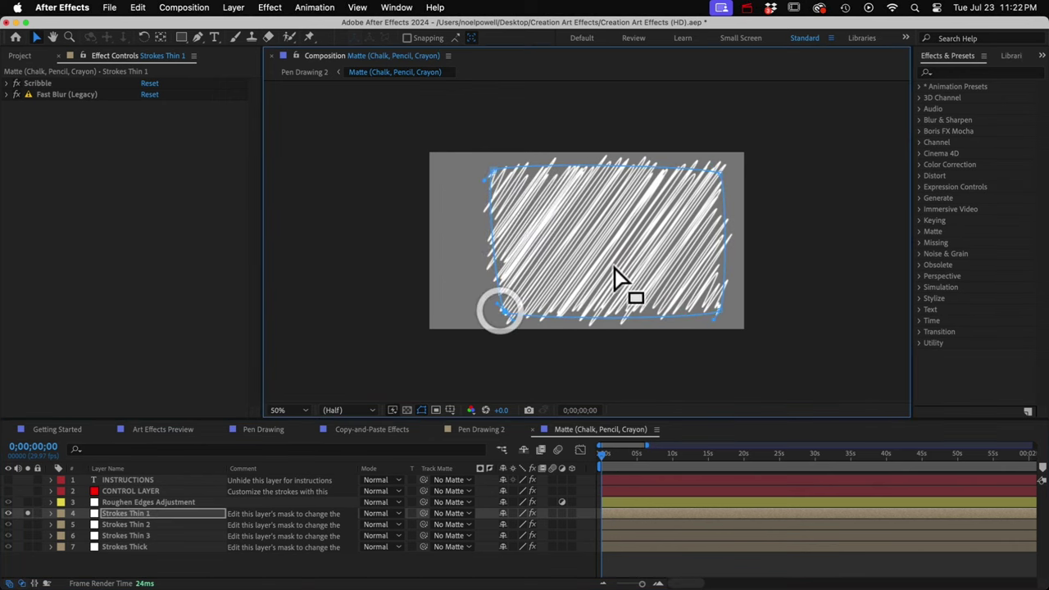